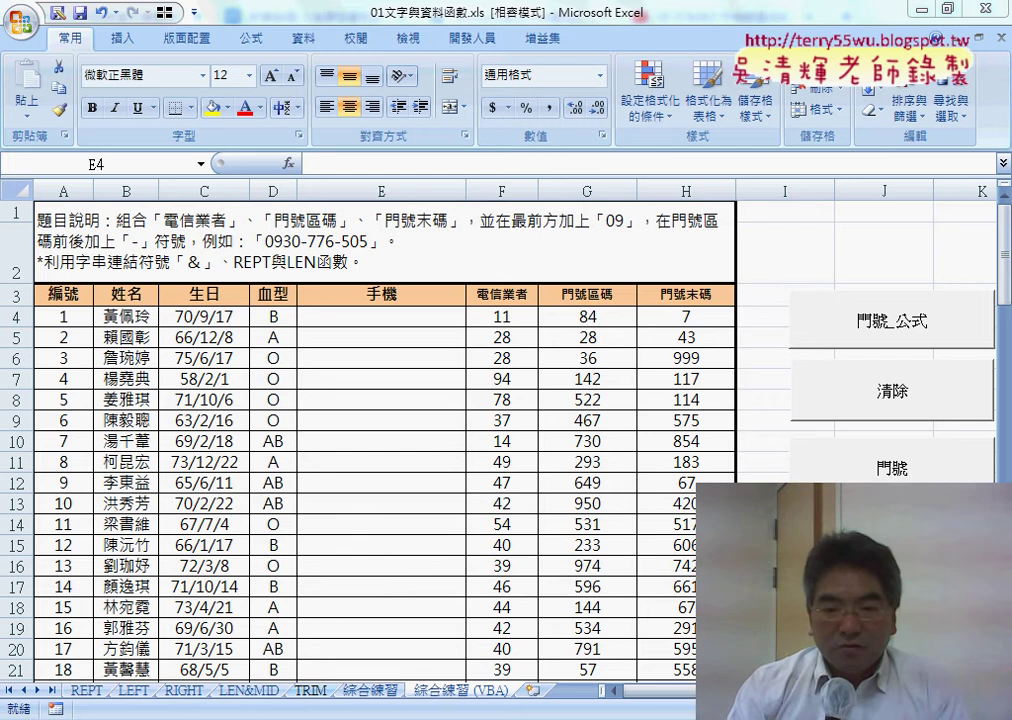
Step: Switch from the Excel workbook to the Chrome window showing the Google Drive course folder
{"action": "key", "text": "alt+Tab"}
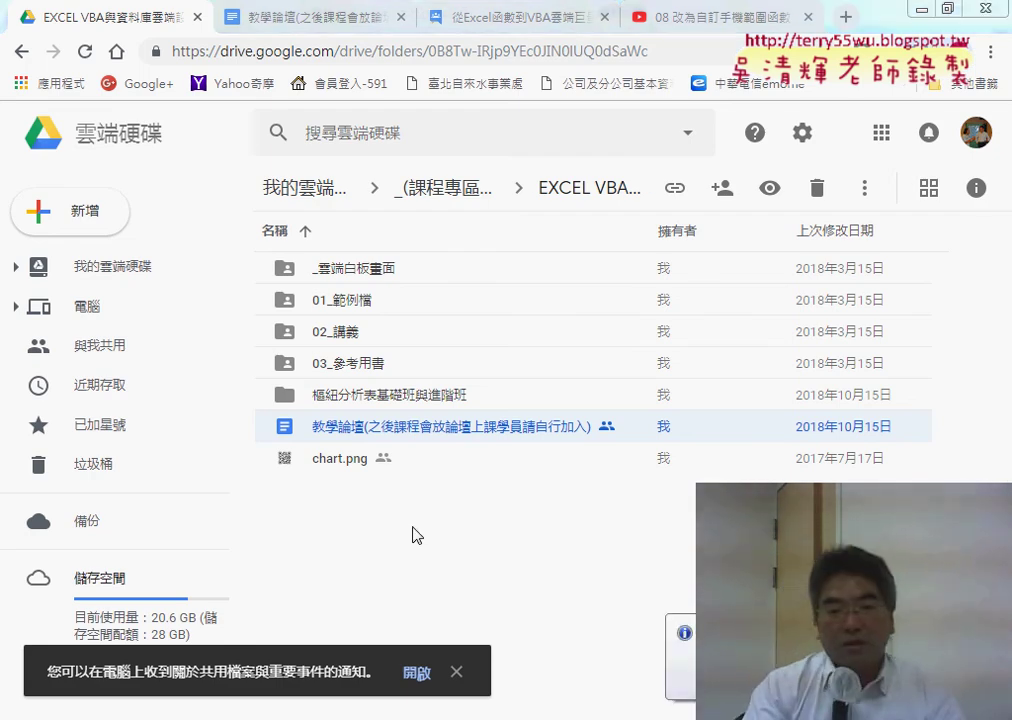
Step: Return to the 自強EXCEL_VBA入門2018 topic list and open the 從Excel函數到VBA雲端巨量資料庫應用班02 post
{"action": "left_click", "coordinate": [335, 30]}
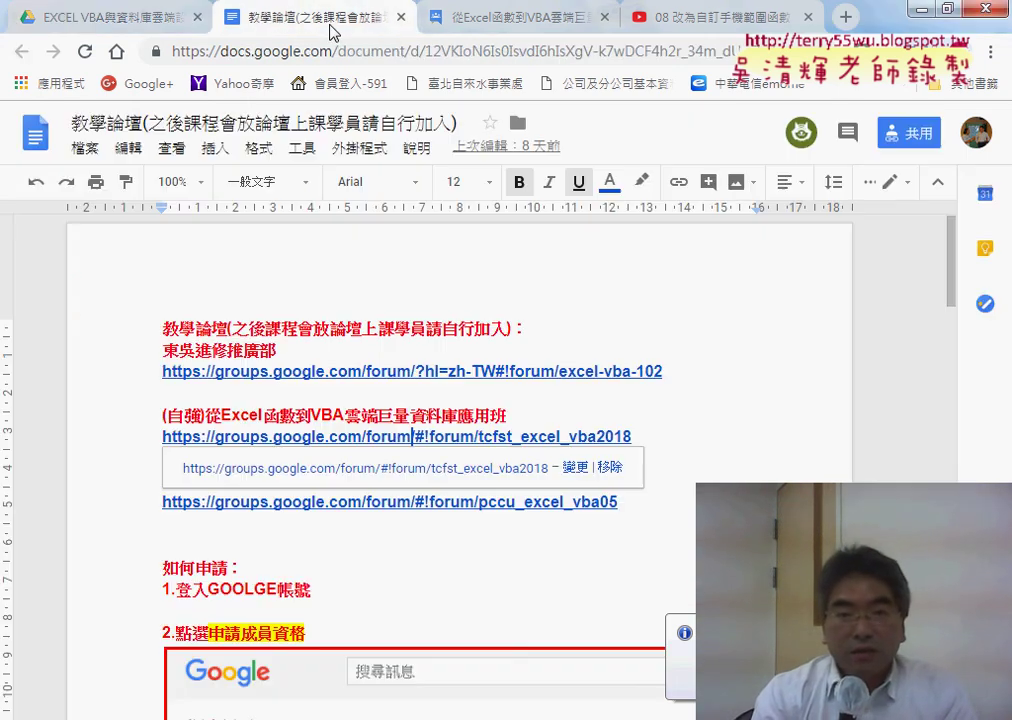
{"action": "left_click", "coordinate": [415, 30]}
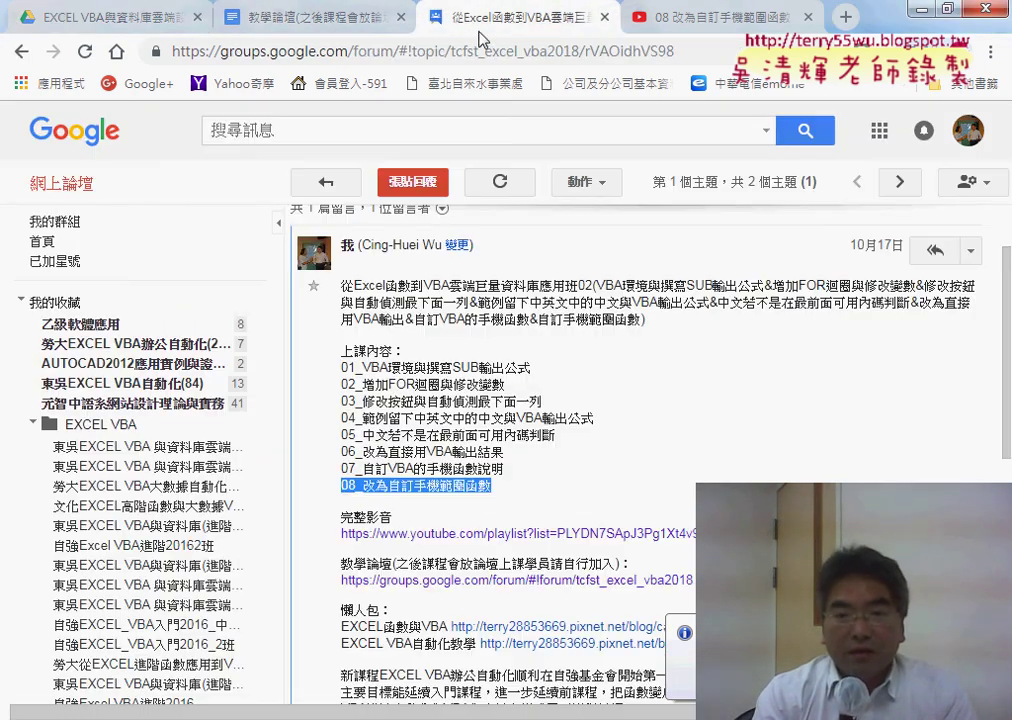
{"action": "left_click", "coordinate": [20, 55]}
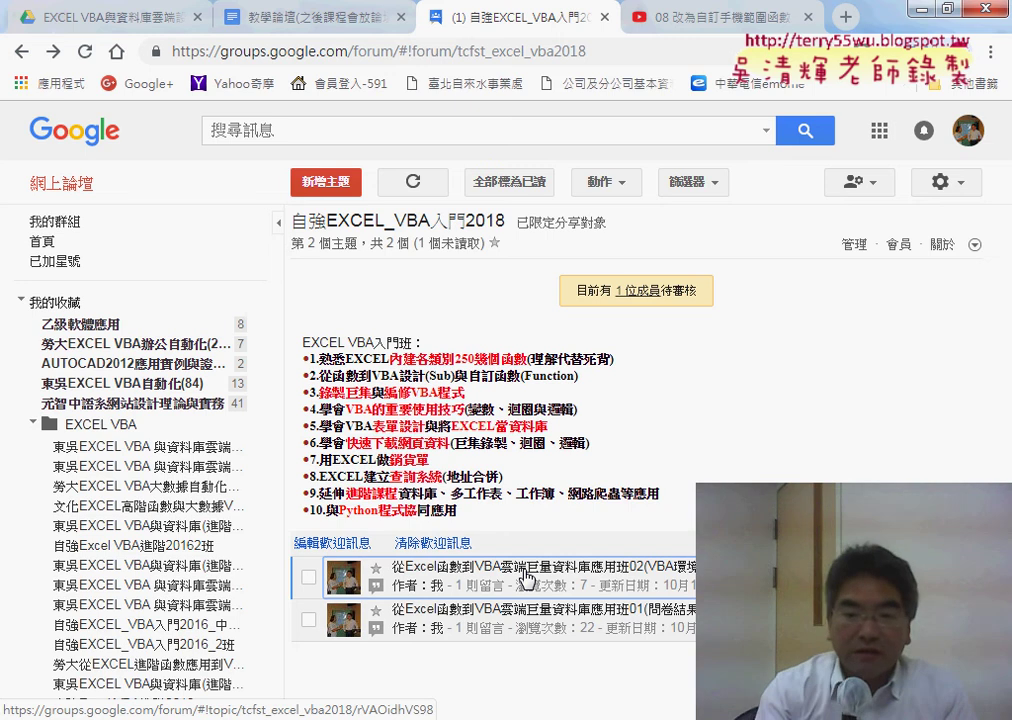
{"action": "left_click", "coordinate": [526, 578]}
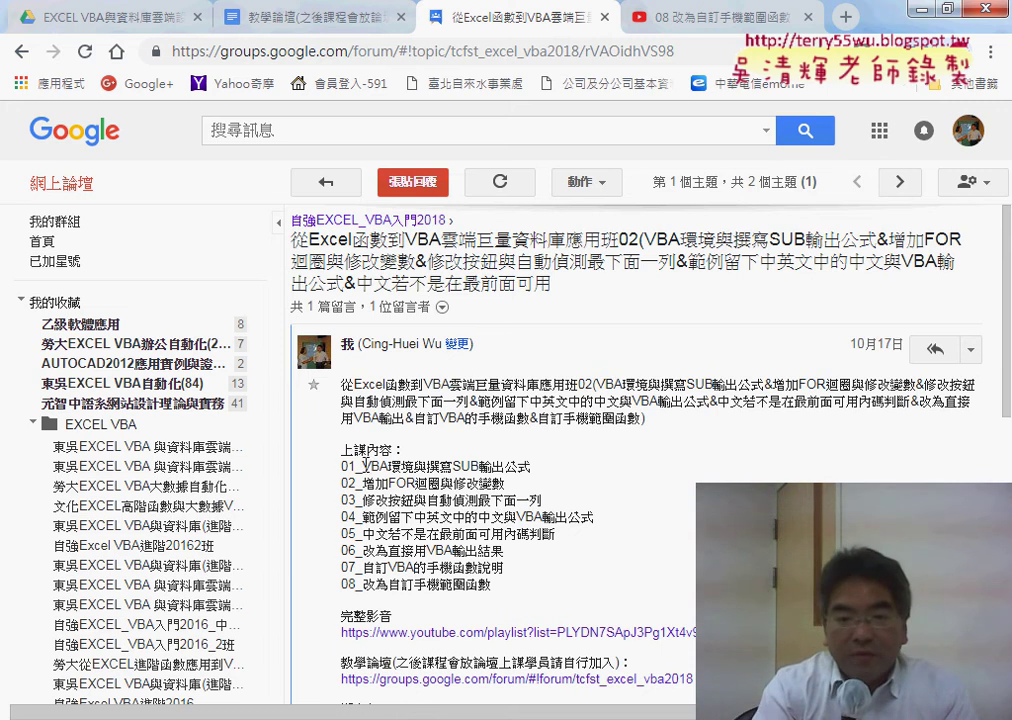
{"action": "double_click", "coordinate": [366, 466]}
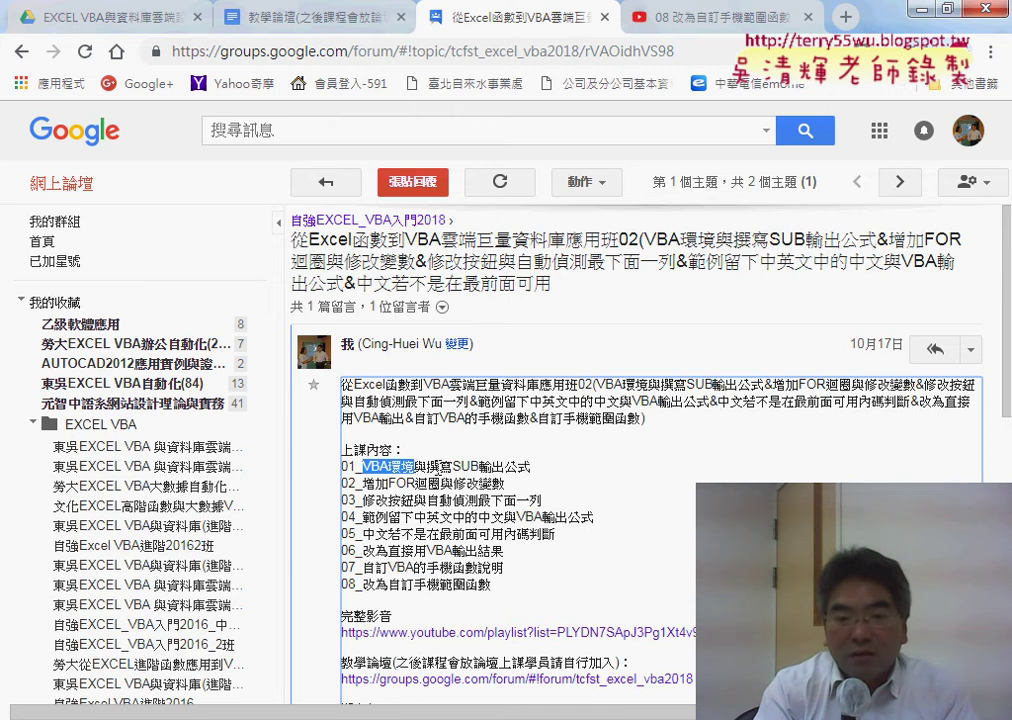
{"action": "left_click_drag", "start_coordinate": [428, 467], "coordinate": [478, 467]}
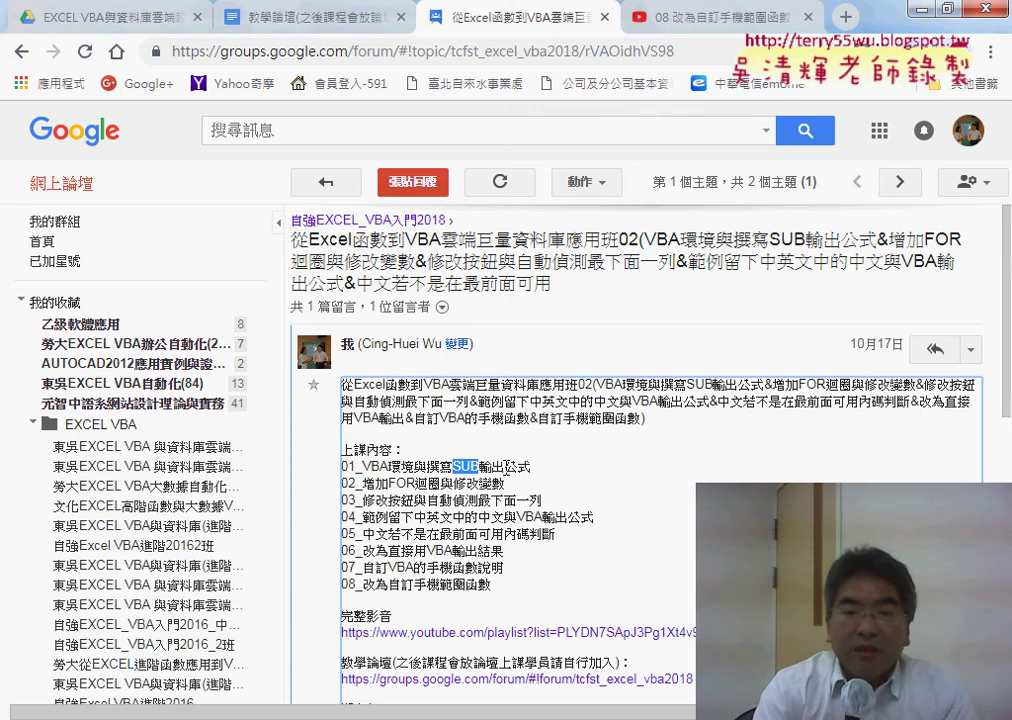
{"action": "left_click_drag", "start_coordinate": [503, 466], "coordinate": [518, 467]}
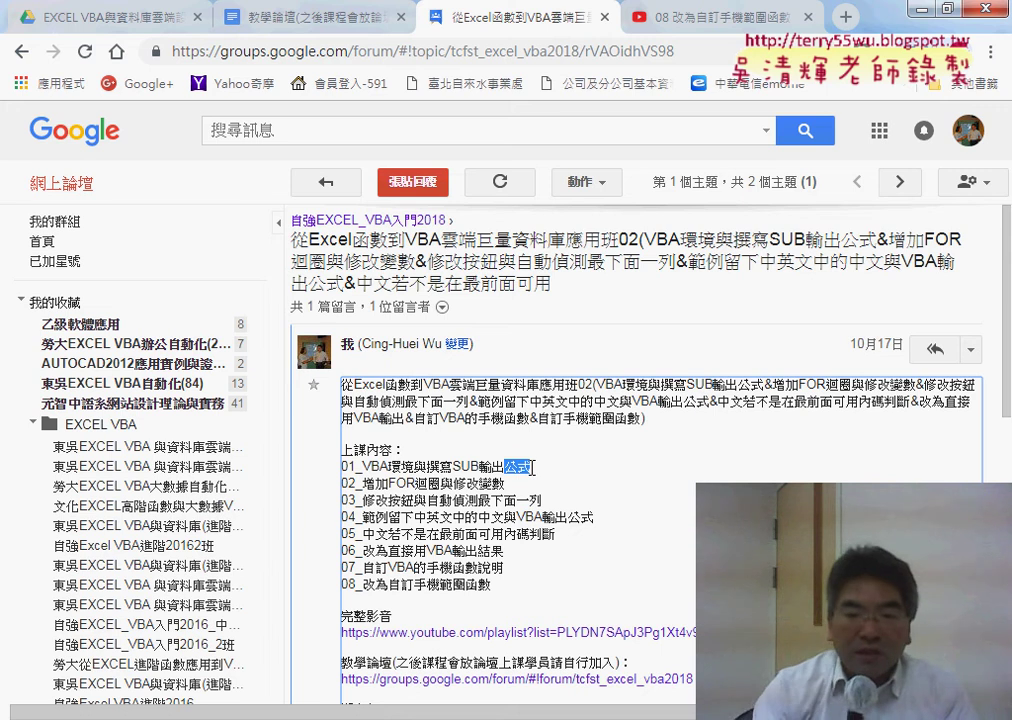
{"action": "left_click_drag", "start_coordinate": [388, 485], "coordinate": [440, 484]}
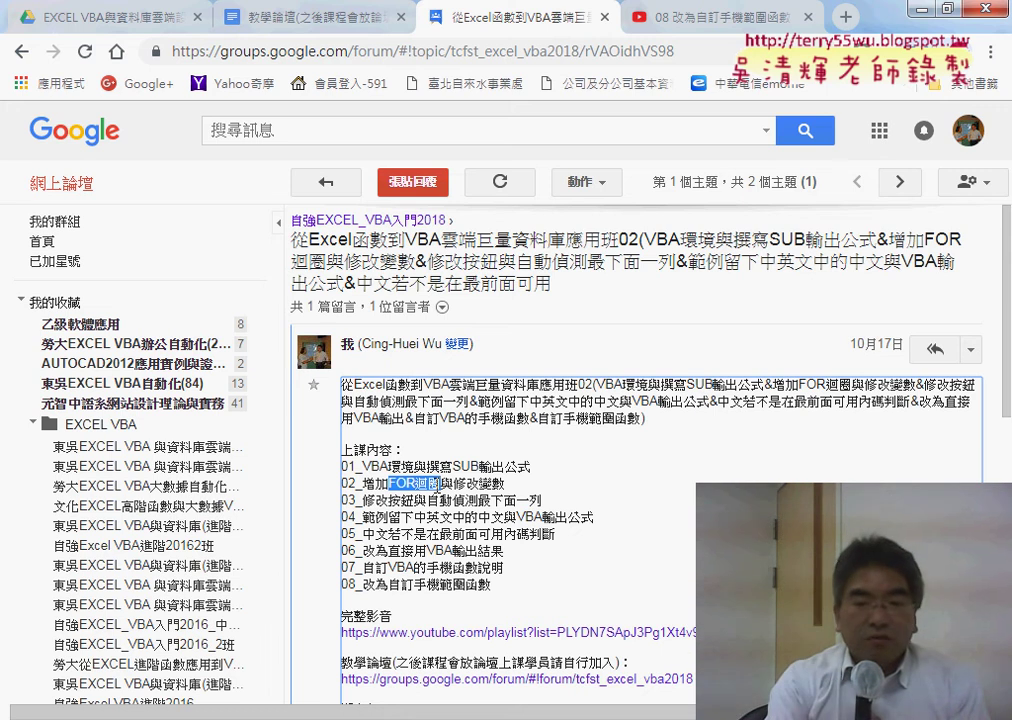
Step: Highlight key phrases in topic lines 03, 04, 06 and 08, ending with 手機範圍函數
{"action": "left_click_drag", "start_coordinate": [428, 500], "coordinate": [530, 500]}
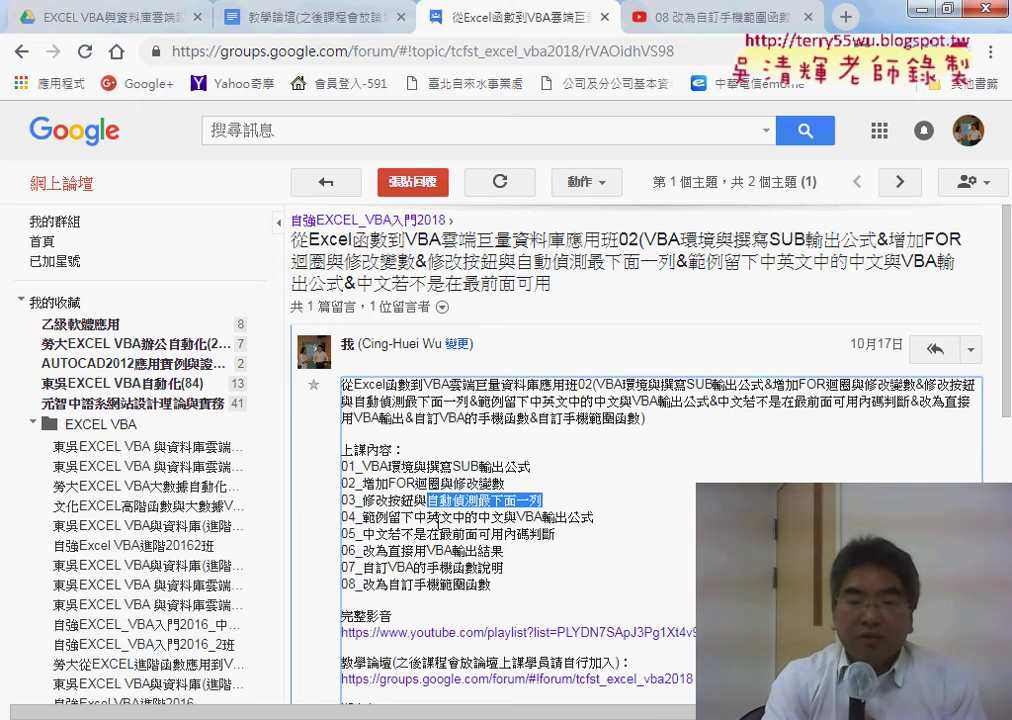
{"action": "left_click_drag", "start_coordinate": [389, 518], "coordinate": [430, 518]}
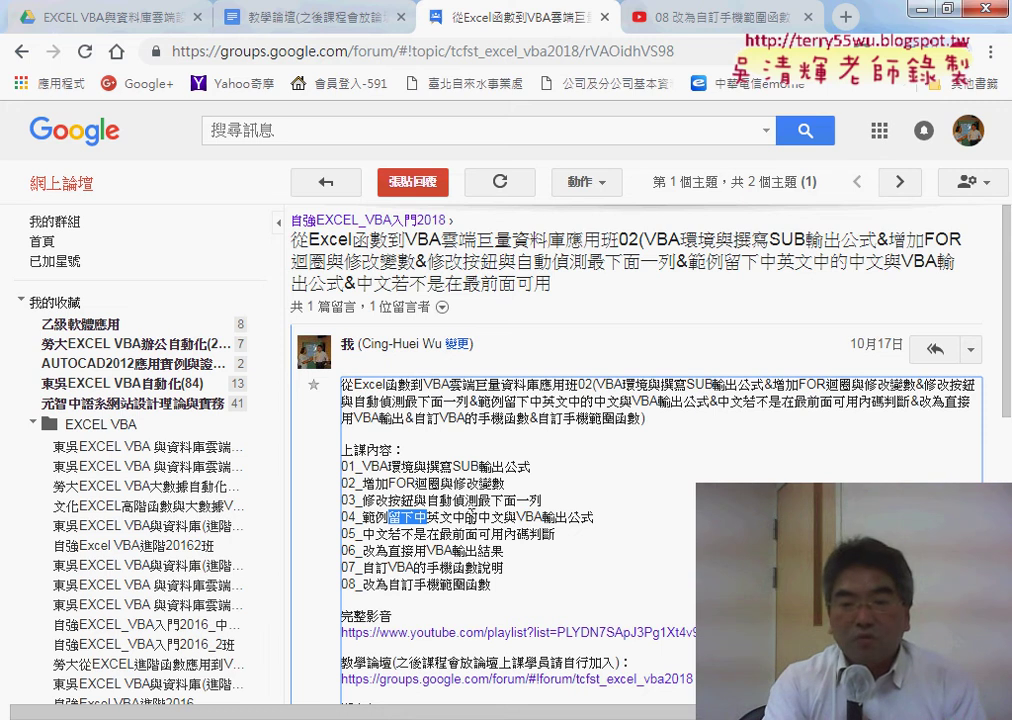
{"action": "left_click_drag", "start_coordinate": [478, 517], "coordinate": [506, 517]}
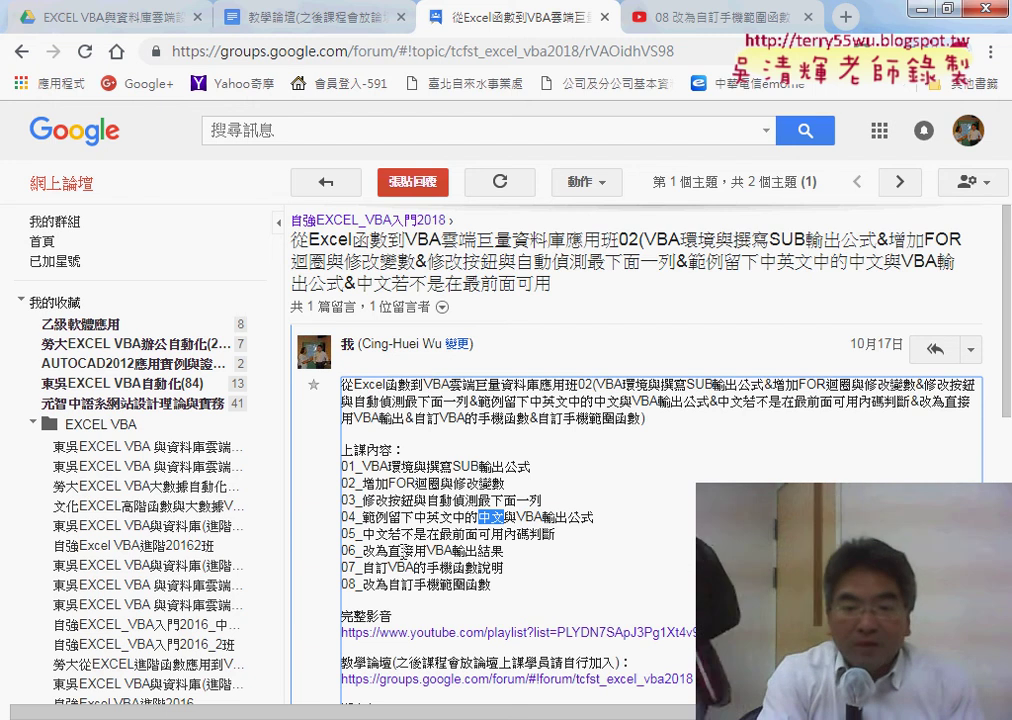
{"action": "left_click_drag", "start_coordinate": [427, 550], "coordinate": [504, 551]}
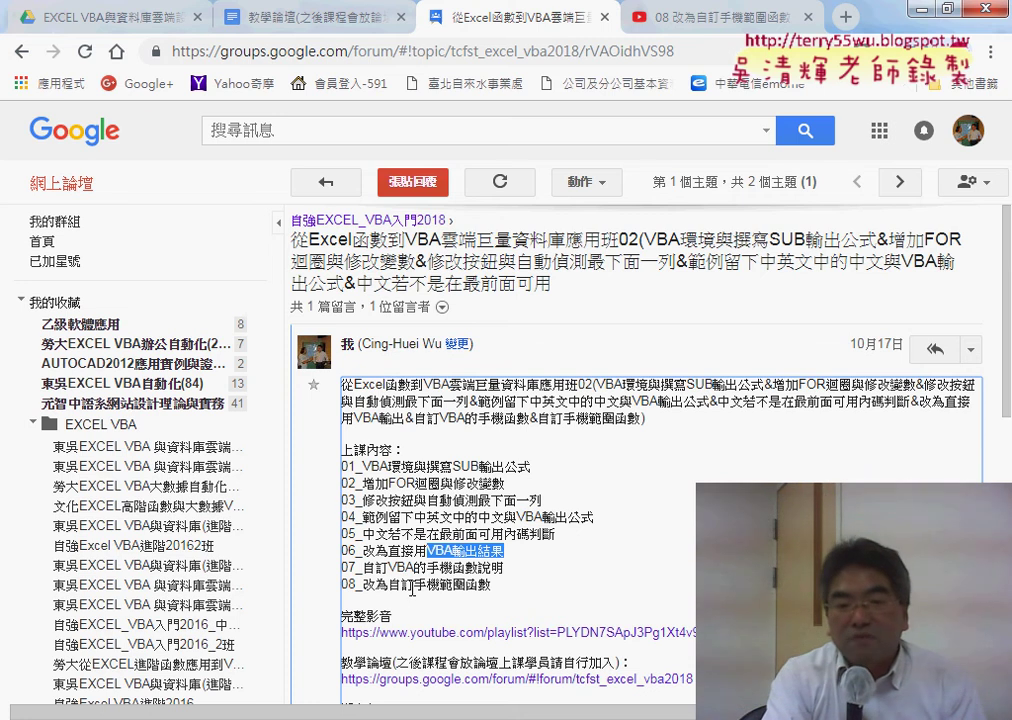
{"action": "mouse_move", "coordinate": [389, 584]}
{"action": "left_mouse_down"}
{"action": "mouse_move", "coordinate": [428, 585]}
{"action": "mouse_move", "coordinate": [465, 567]}
{"action": "mouse_move", "coordinate": [491, 585]}
{"action": "left_mouse_up"}
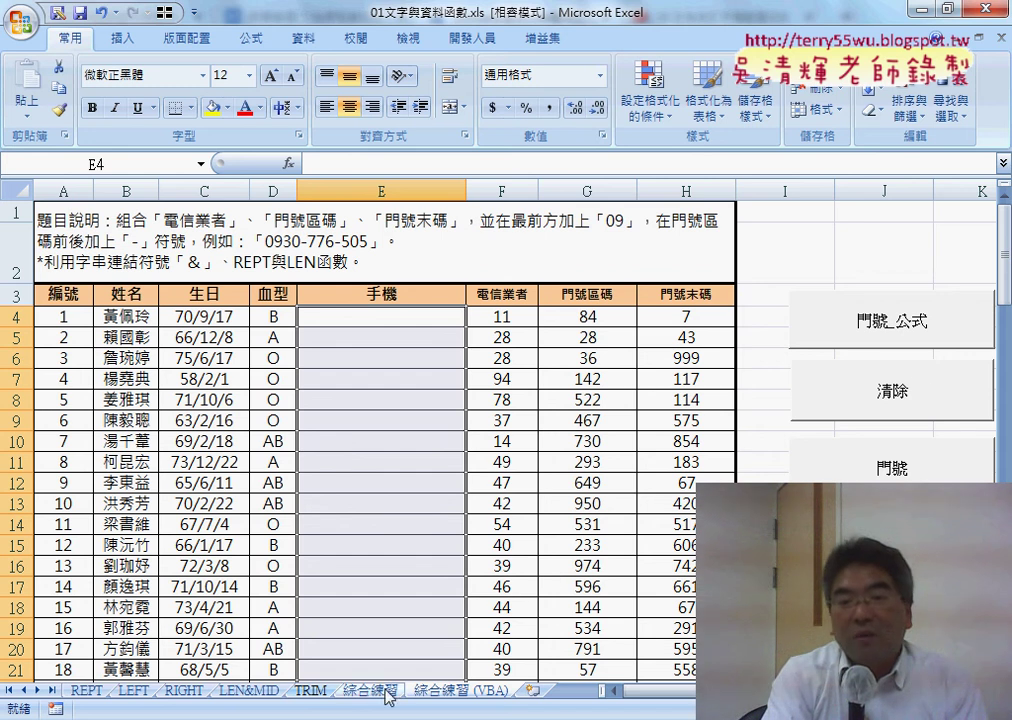
Step: Fill column E via 門號_公式 and annotate E4's formula and its F4, G4, H4 references
{"action": "left_click", "coordinate": [915, 343]}
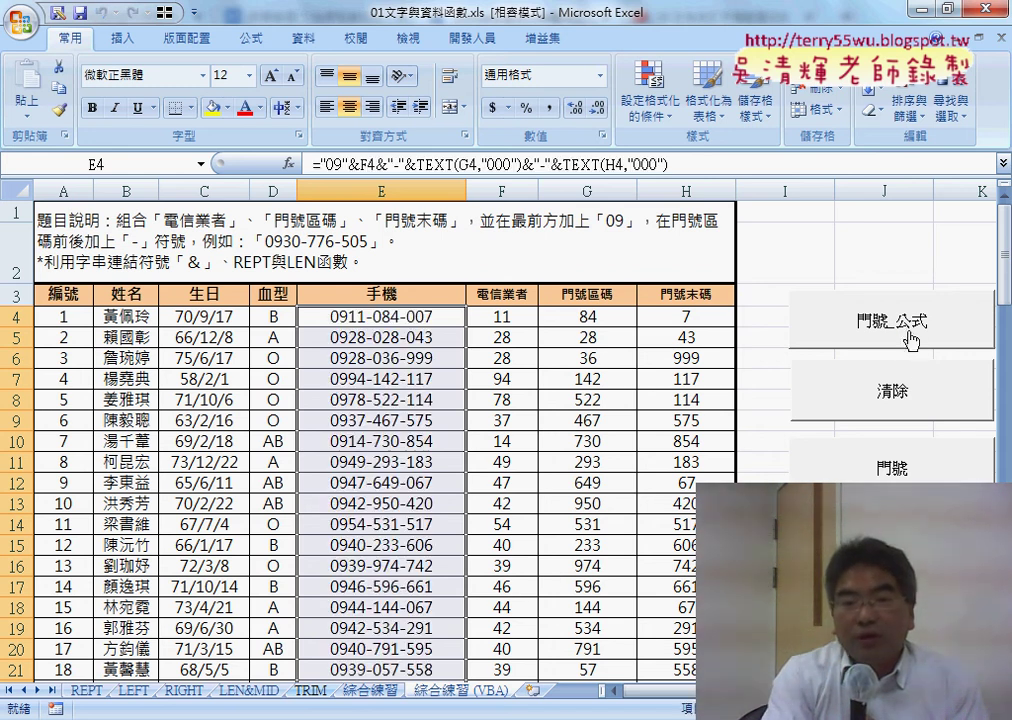
{"action": "left_click", "coordinate": [405, 316]}
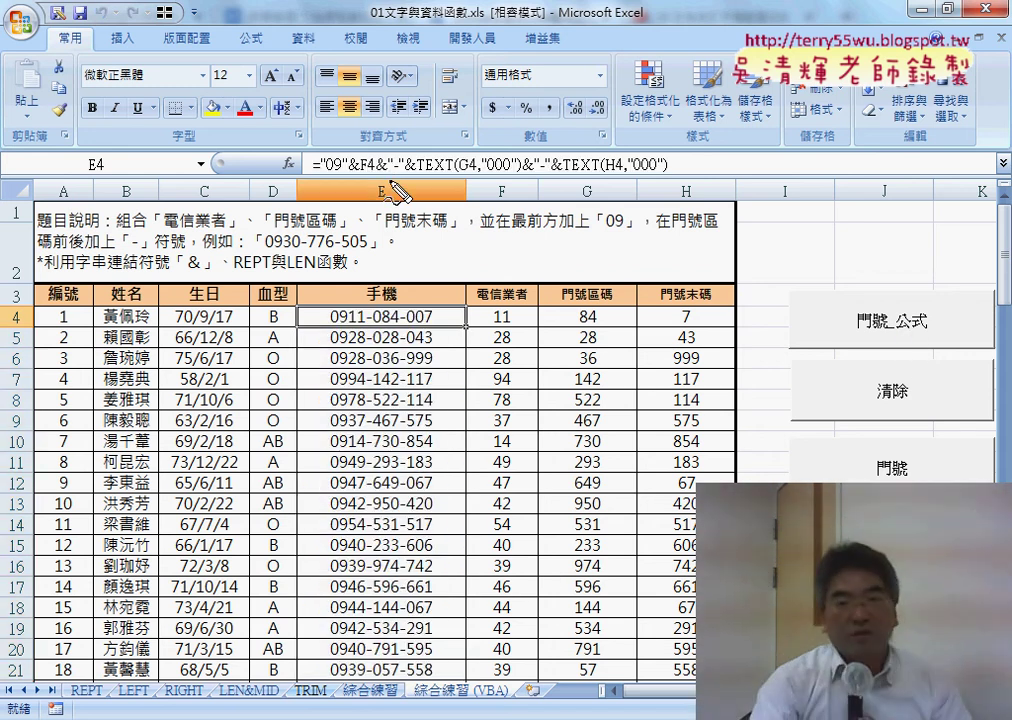
{"action": "left_click_drag", "start_coordinate": [420, 168], "coordinate": [490, 172]}
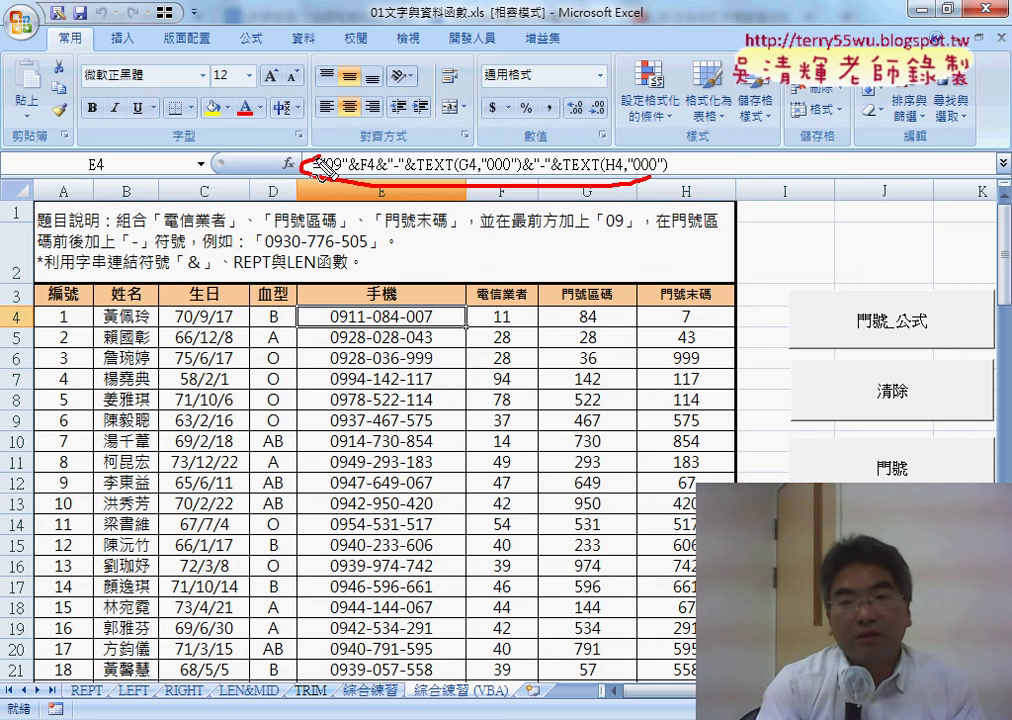
{"action": "mouse_move", "coordinate": [420, 306]}
{"action": "left_mouse_down"}
{"action": "mouse_move", "coordinate": [400, 298]}
{"action": "mouse_move", "coordinate": [425, 210]}
{"action": "left_mouse_up"}
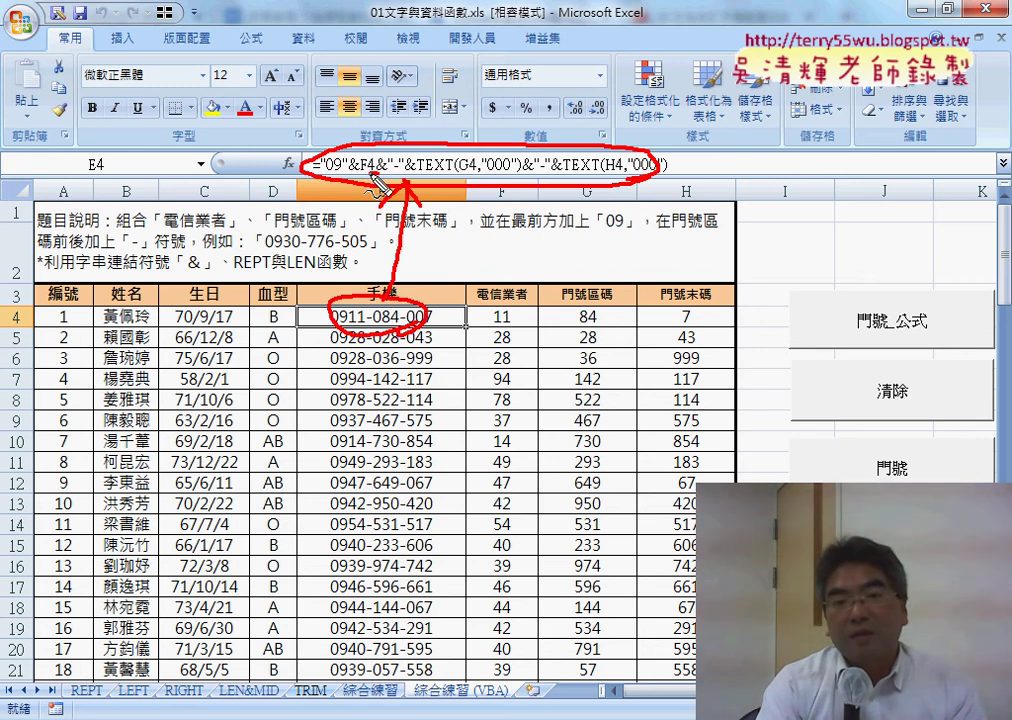
{"action": "left_click_drag", "start_coordinate": [364, 172], "coordinate": [381, 172]}
{"action": "left_click_drag", "start_coordinate": [462, 172], "coordinate": [477, 172]}
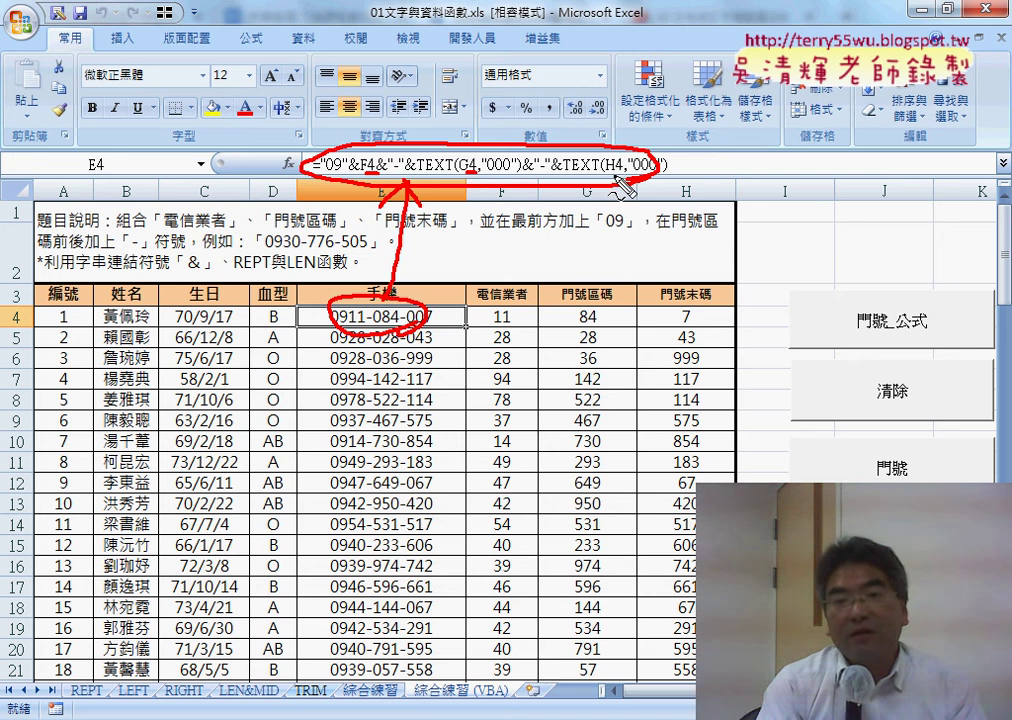
{"action": "left_click_drag", "start_coordinate": [605, 172], "coordinate": [620, 172]}
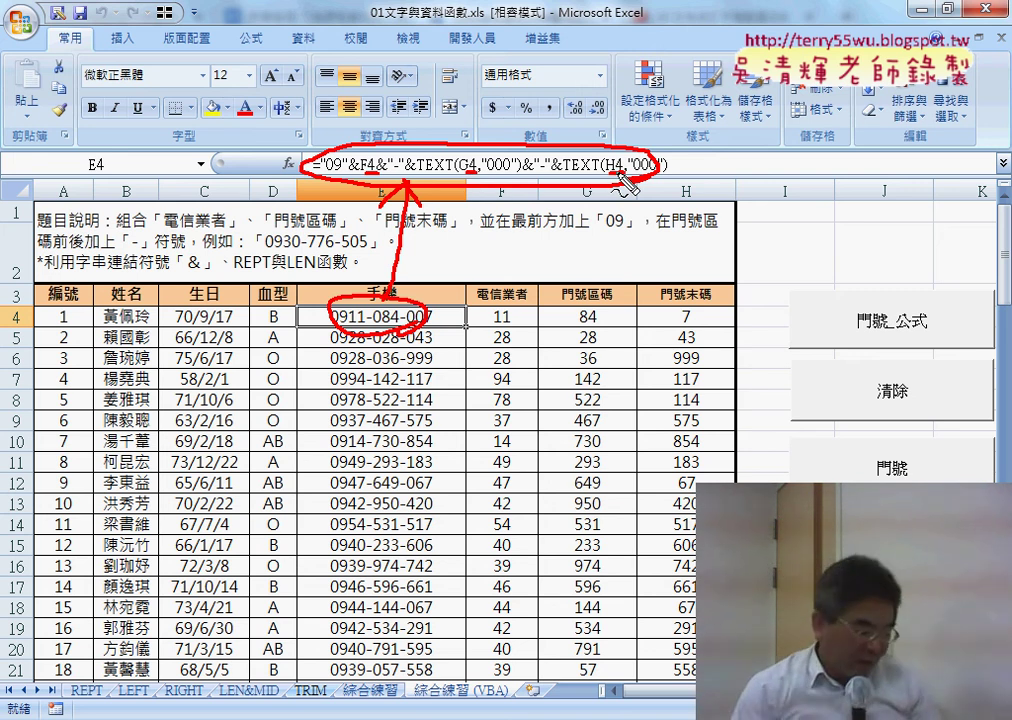
{"action": "key", "text": "Escape"}
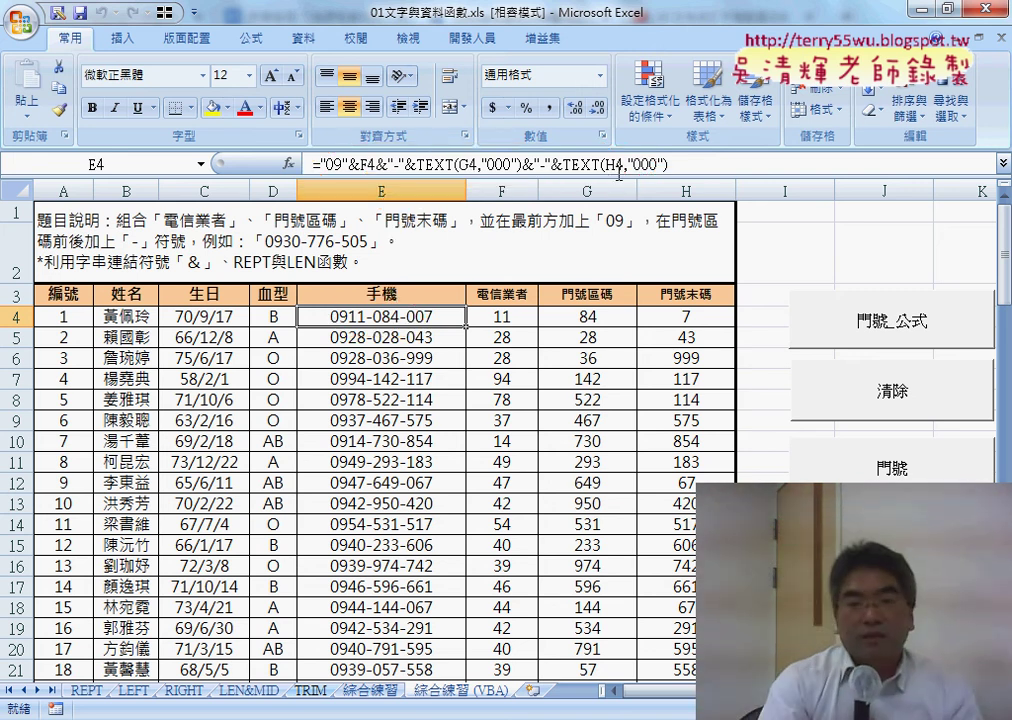
Step: Check the phone-number formulas in E4 through E6, then return to the forum post
{"action": "left_click", "coordinate": [428, 339]}
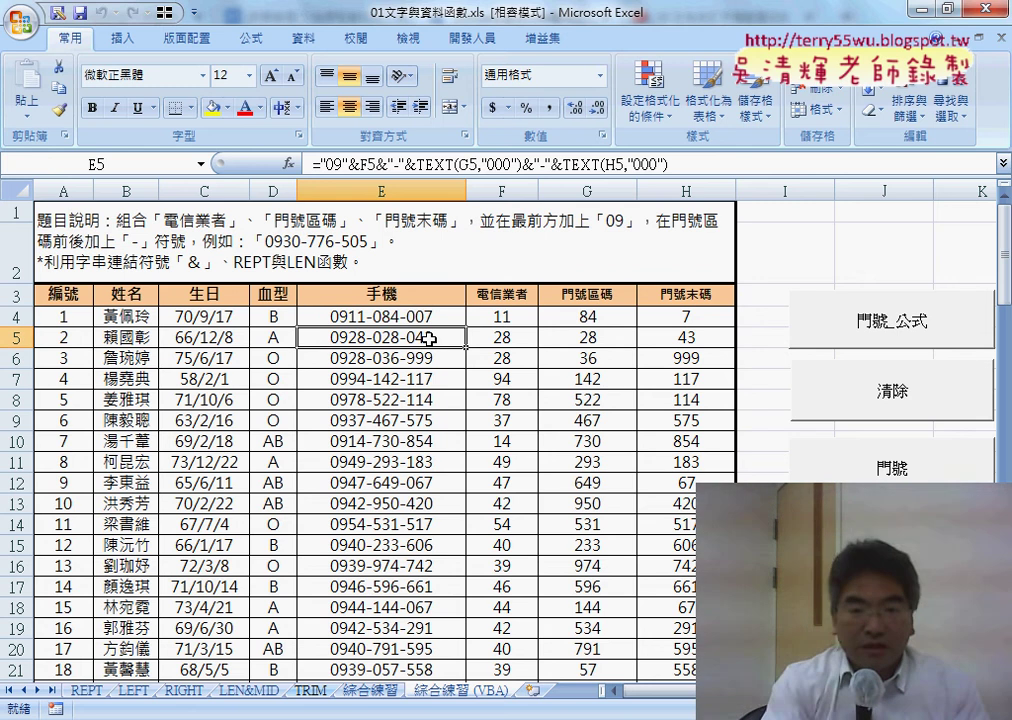
{"action": "left_click", "coordinate": [429, 318]}
{"action": "left_click", "coordinate": [429, 339]}
{"action": "left_click", "coordinate": [429, 359]}
{"action": "left_click", "coordinate": [433, 325]}
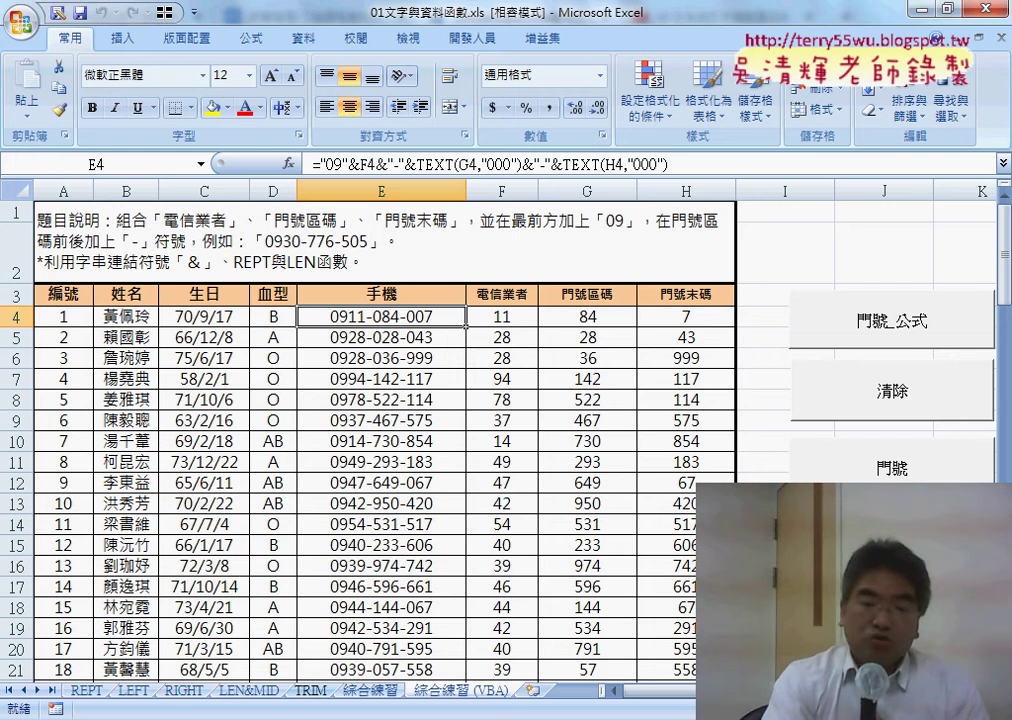
{"action": "key", "text": "alt+Tab"}
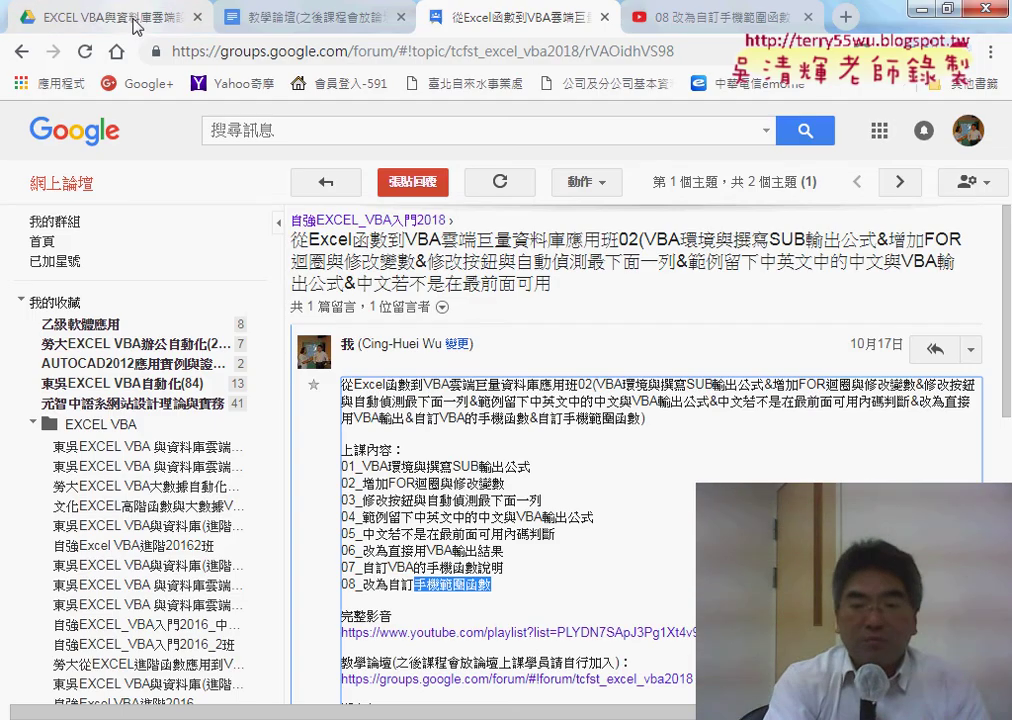
Step: Open 01_文字與資料函數程式碼.docx from the _雲端白板畫面 > 01_文字與資料函數 Drive folders
{"action": "left_click", "coordinate": [100, 17]}
{"action": "double_click", "coordinate": [335, 270]}
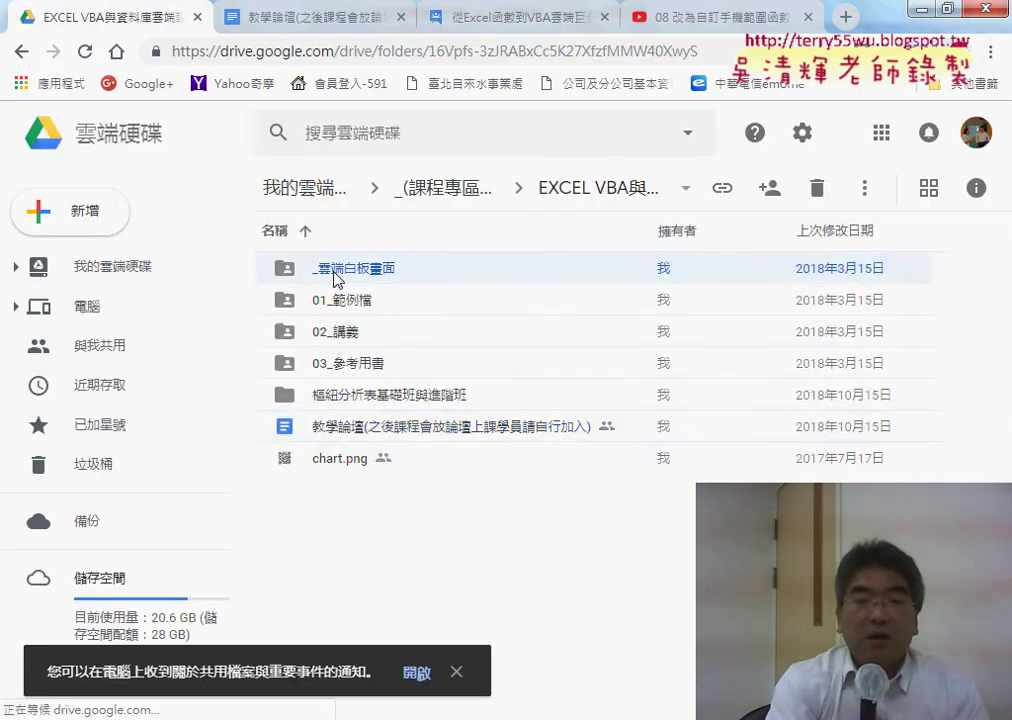
{"action": "double_click", "coordinate": [335, 270]}
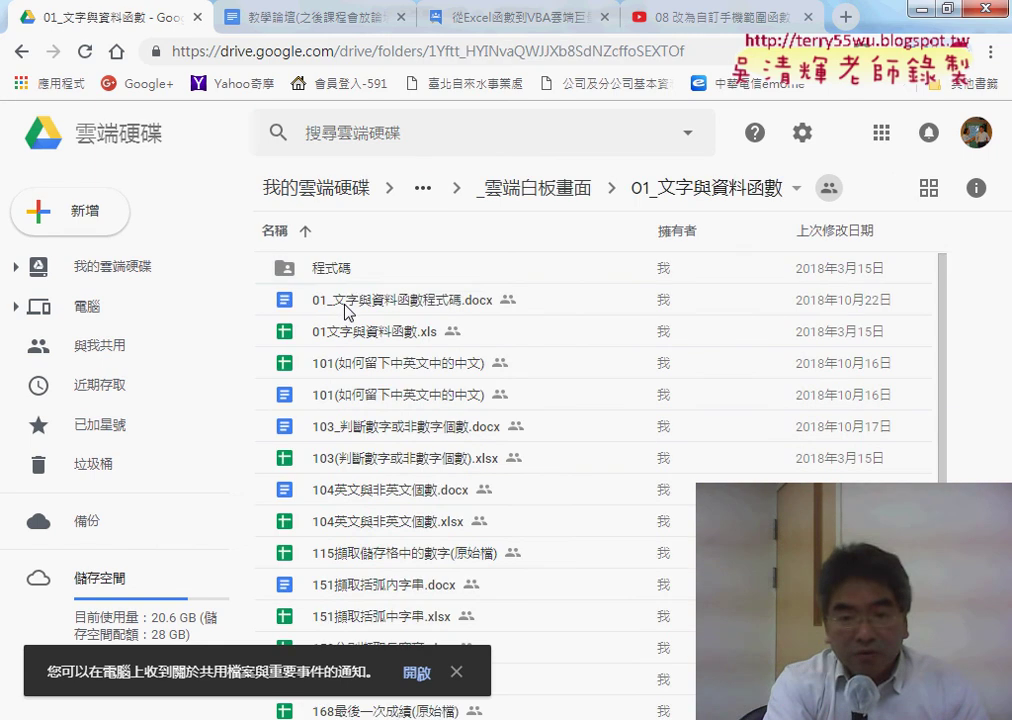
{"action": "double_click", "coordinate": [345, 300]}
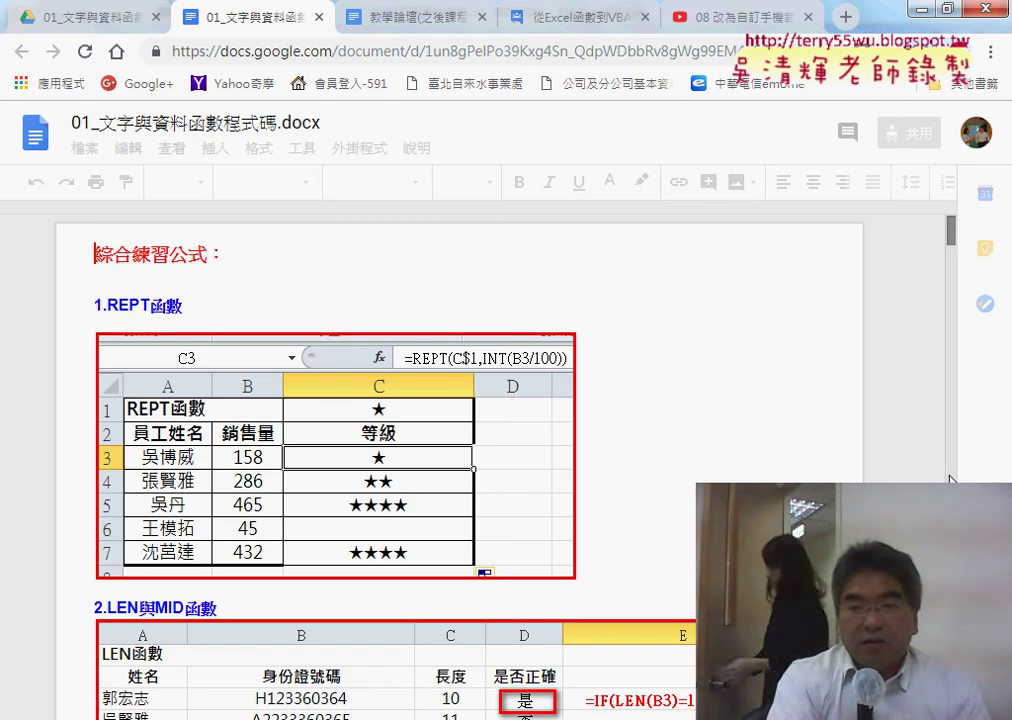
Step: Scroll to the 門號_公式 code and highlight its formula string
{"action": "scroll", "coordinate": [951, 480], "scroll_direction": "down", "scroll_amount": 15}
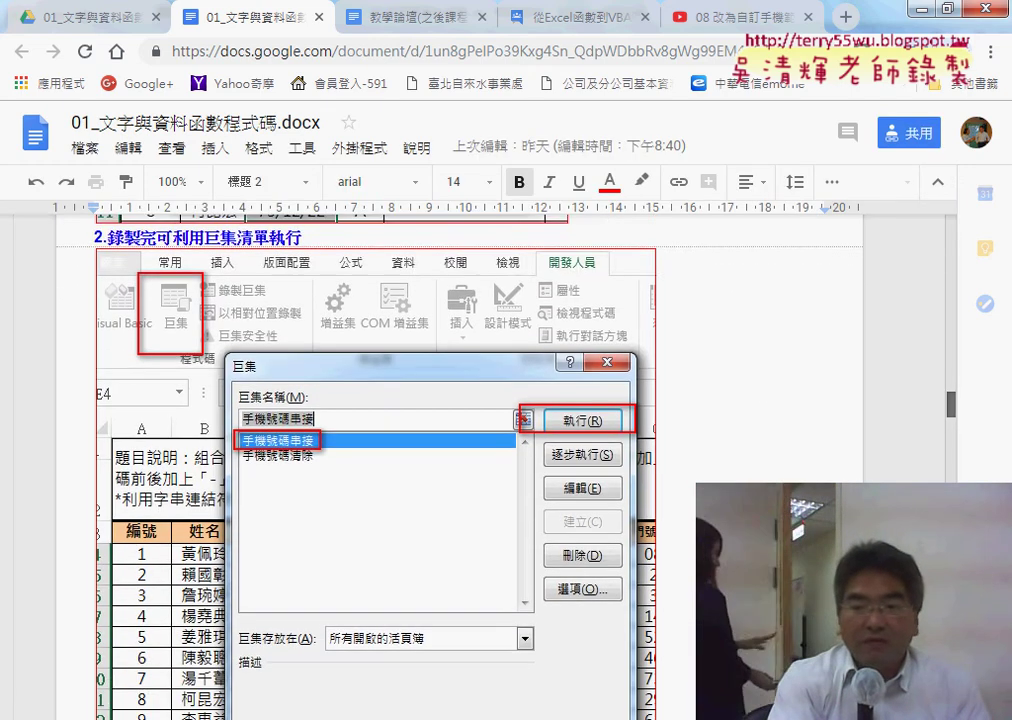
{"action": "scroll", "coordinate": [951, 480], "scroll_direction": "down", "scroll_amount": 2}
{"action": "scroll", "coordinate": [951, 480], "scroll_direction": "down", "scroll_amount": 10}
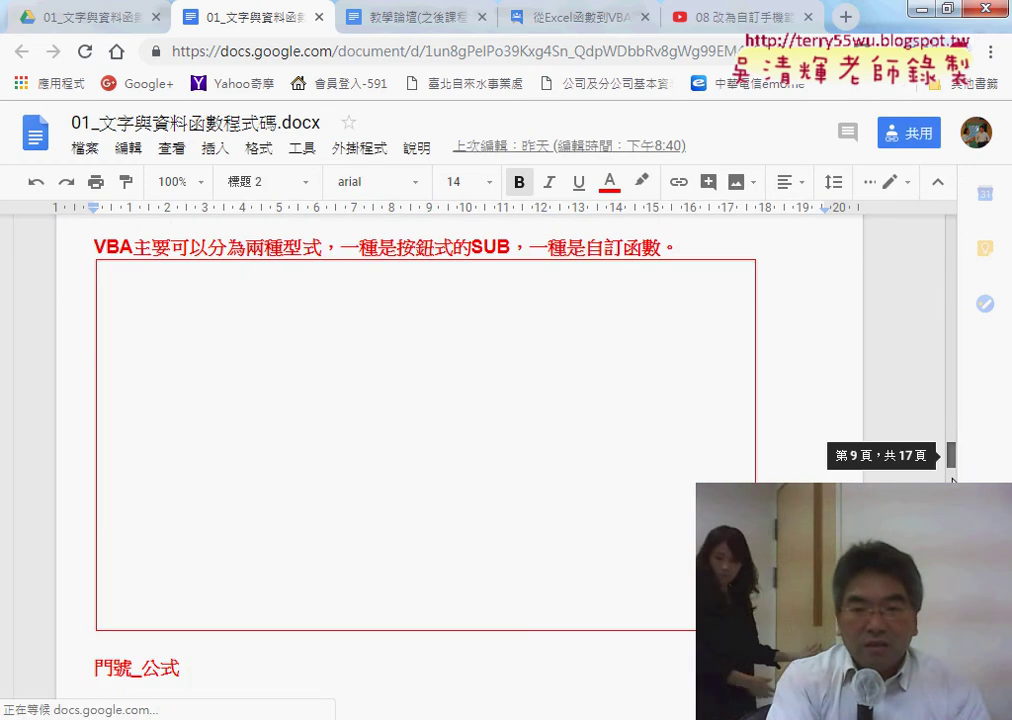
{"action": "scroll", "coordinate": [952, 480], "scroll_direction": "down", "scroll_amount": 5}
{"action": "scroll", "coordinate": [952, 478], "scroll_direction": "up", "scroll_amount": 4}
{"action": "scroll", "coordinate": [953, 476], "scroll_direction": "down", "scroll_amount": 2}
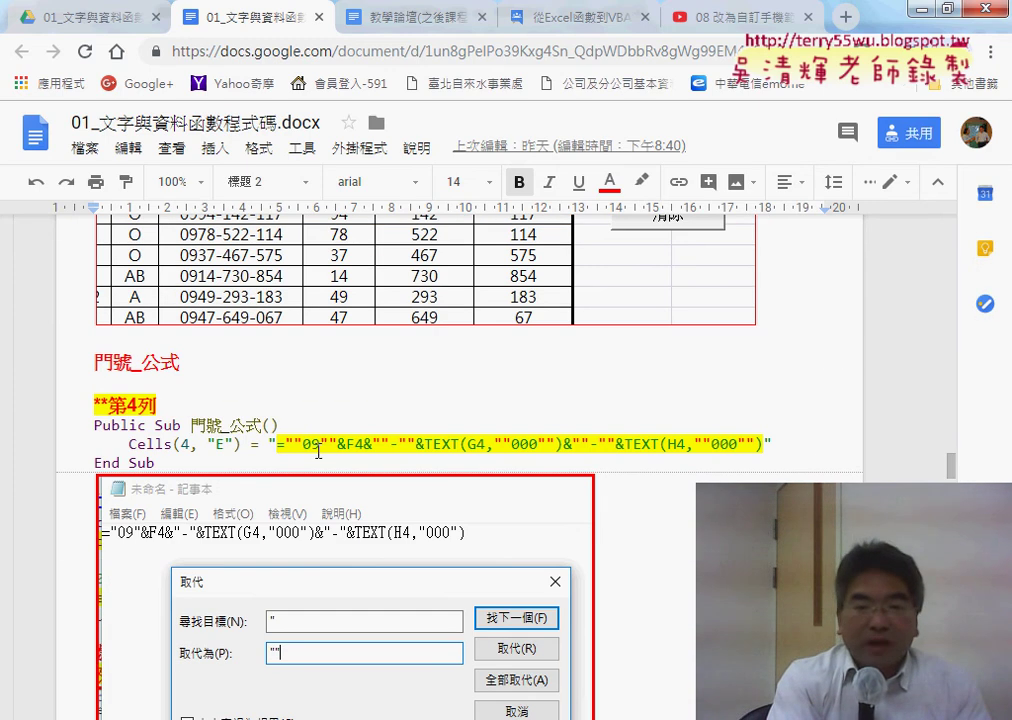
{"action": "left_click_drag", "start_coordinate": [270, 444], "coordinate": [763, 452]}
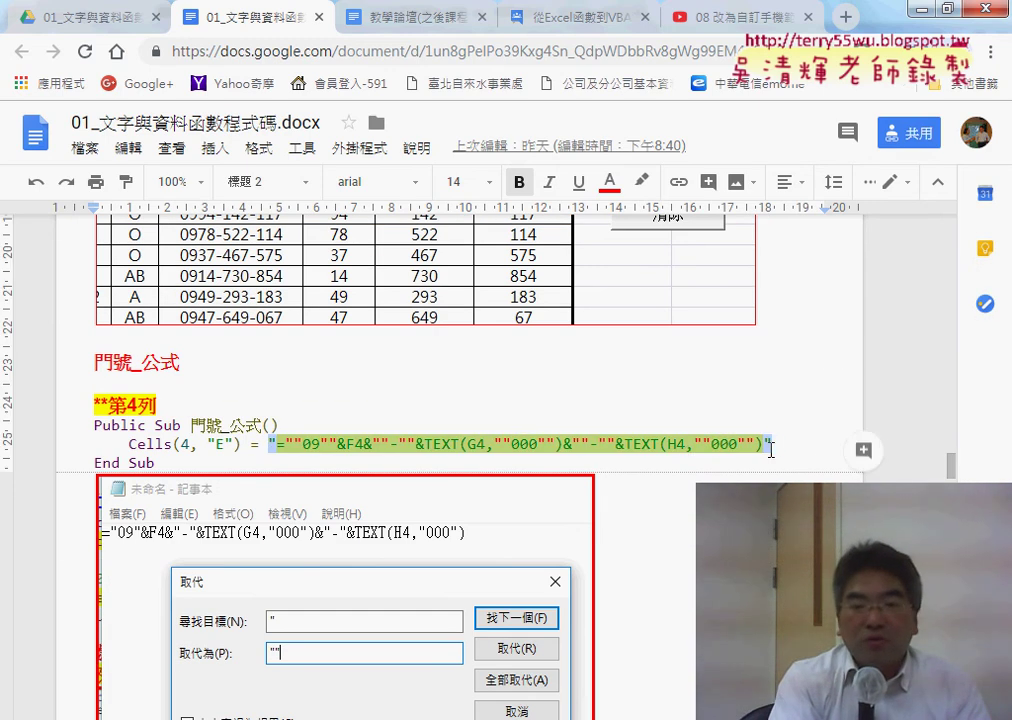
{"action": "left_click", "coordinate": [302, 444]}
{"action": "left_click_drag", "start_coordinate": [282, 444], "coordinate": [758, 450]}
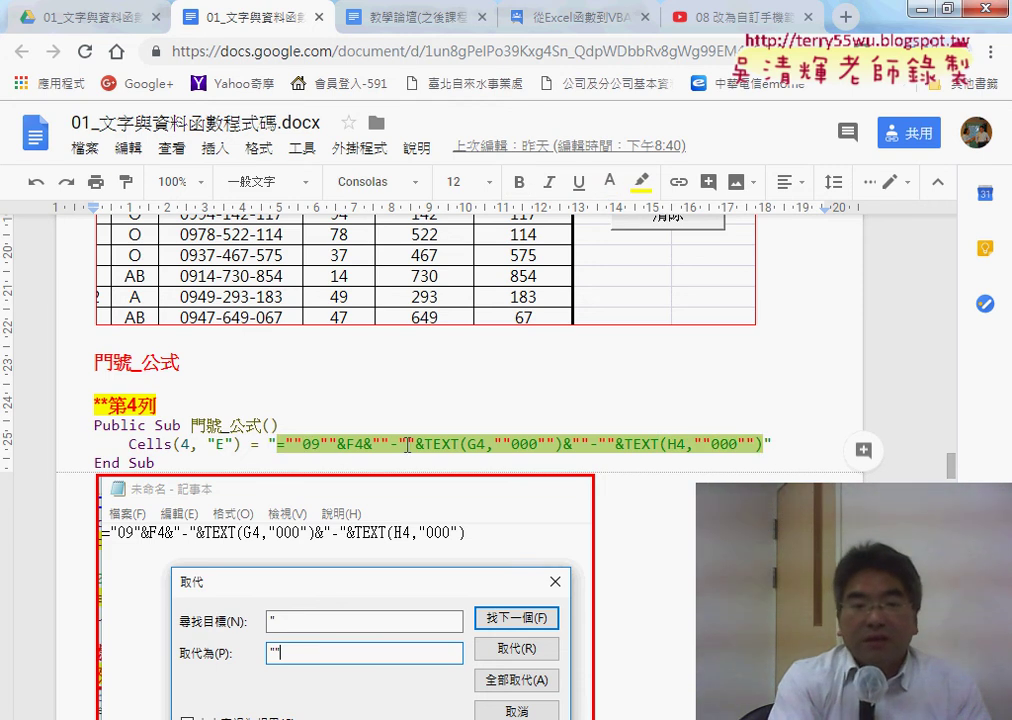
Step: Highlight the For i = 4 To 103 loop line, then go back to Excel
{"action": "scroll", "coordinate": [407, 446], "scroll_direction": "down", "scroll_amount": 3}
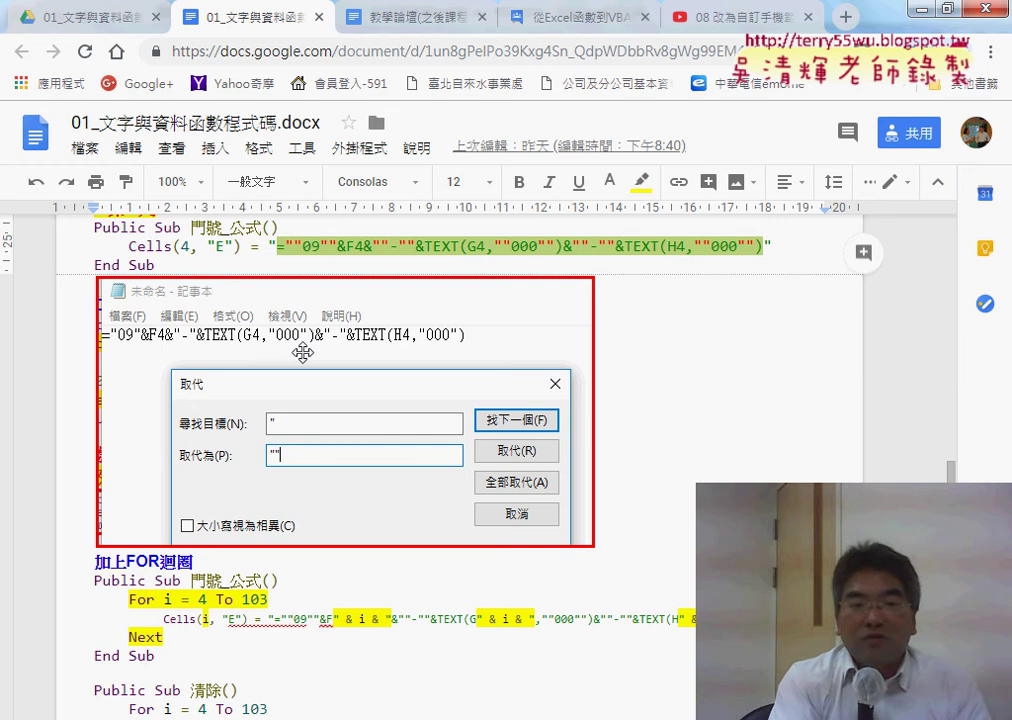
{"action": "scroll", "coordinate": [515, 442], "scroll_direction": "down", "scroll_amount": 3}
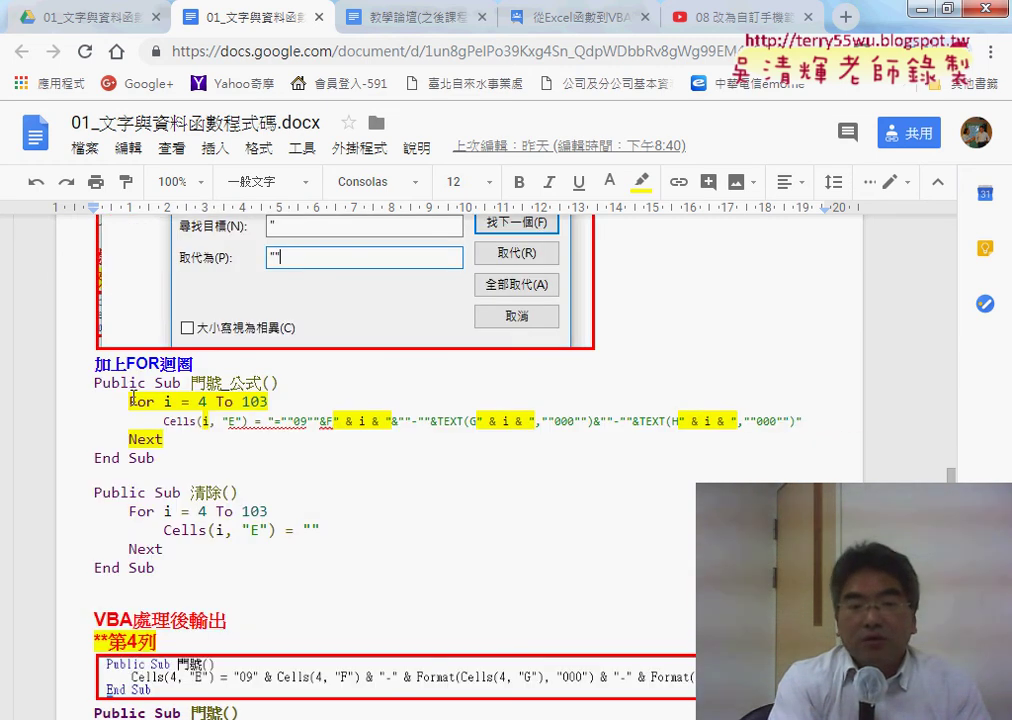
{"action": "left_click_drag", "start_coordinate": [130, 401], "coordinate": [268, 401]}
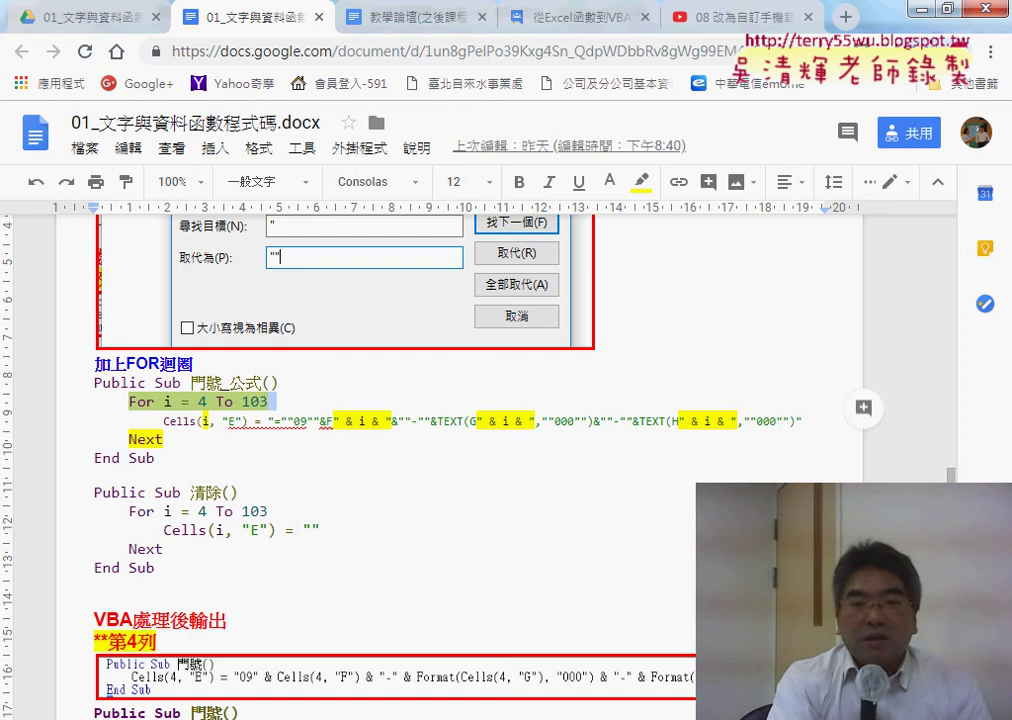
{"action": "scroll", "coordinate": [722, 276], "scroll_direction": "down", "scroll_amount": 2}
{"action": "scroll", "coordinate": [722, 276], "scroll_direction": "down", "scroll_amount": 2}
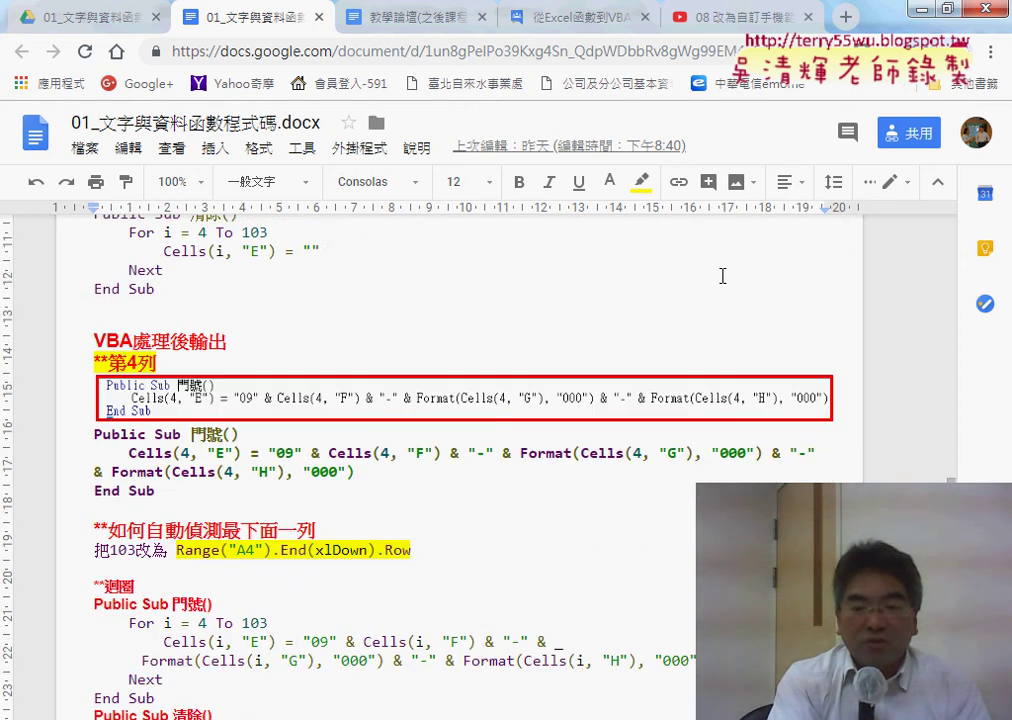
{"action": "scroll", "coordinate": [722, 276], "scroll_direction": "down", "scroll_amount": 1}
{"action": "key", "text": "alt+Tab"}
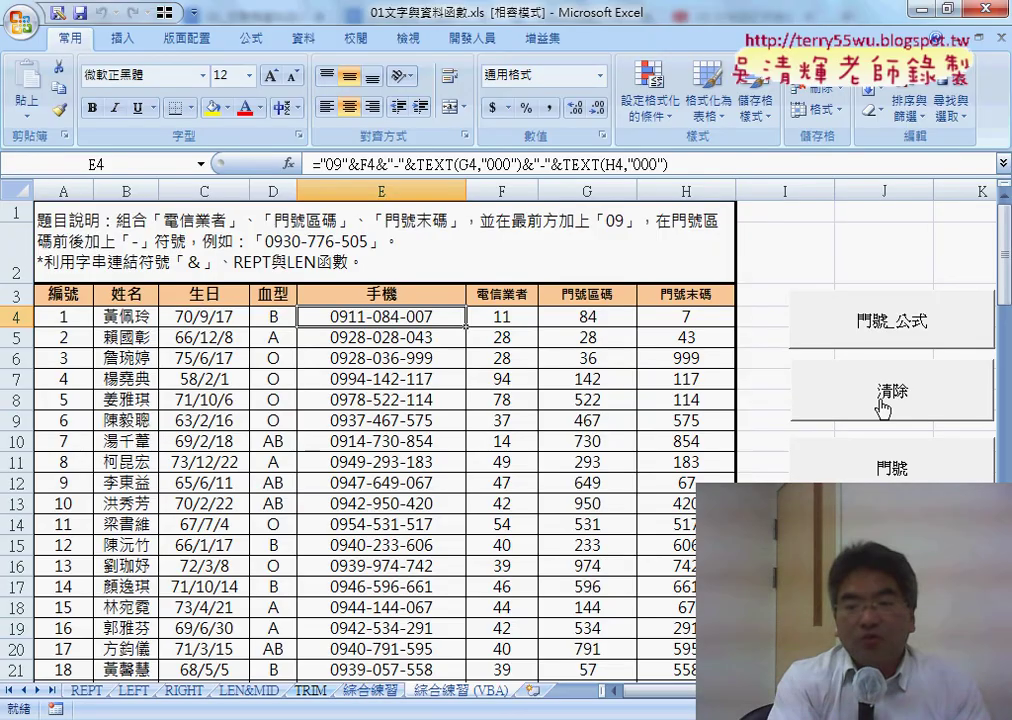
{"action": "left_click", "coordinate": [820, 402]}
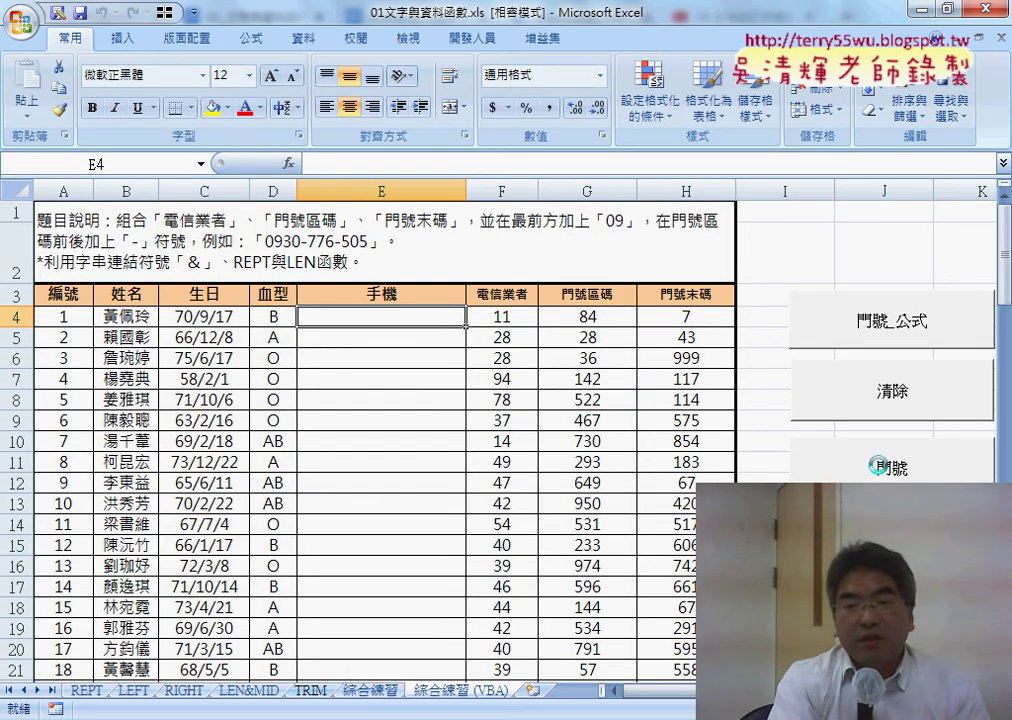
{"action": "left_click", "coordinate": [882, 470]}
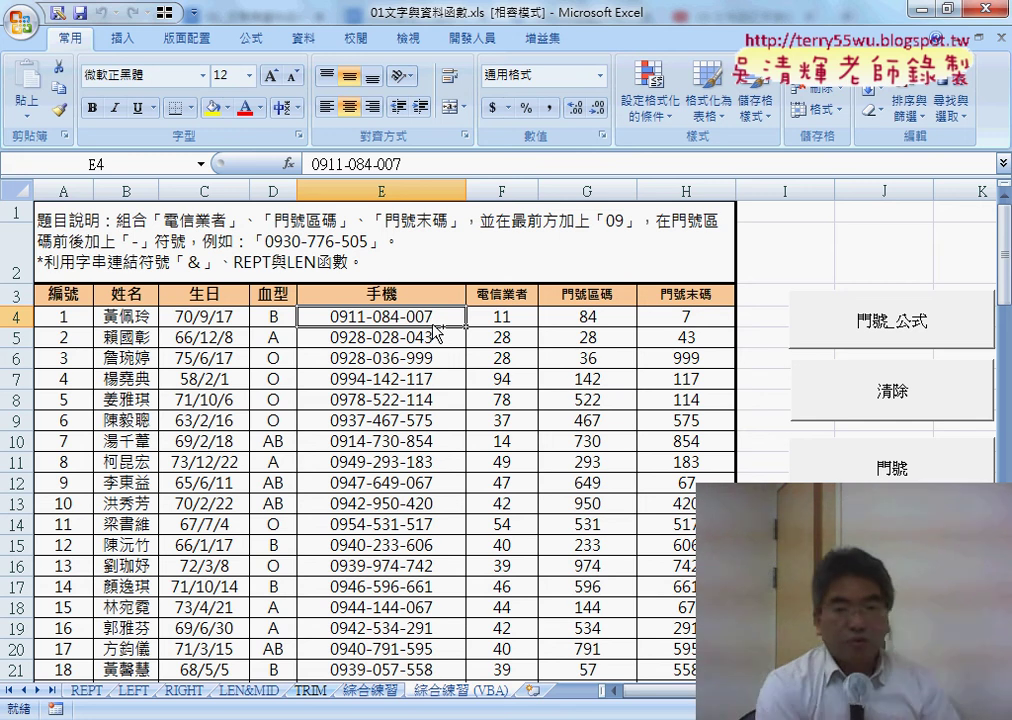
{"action": "mouse_move", "coordinate": [432, 333]}
{"action": "left_mouse_down"}
{"action": "mouse_move", "coordinate": [410, 340]}
{"action": "mouse_move", "coordinate": [452, 316]}
{"action": "left_mouse_up"}
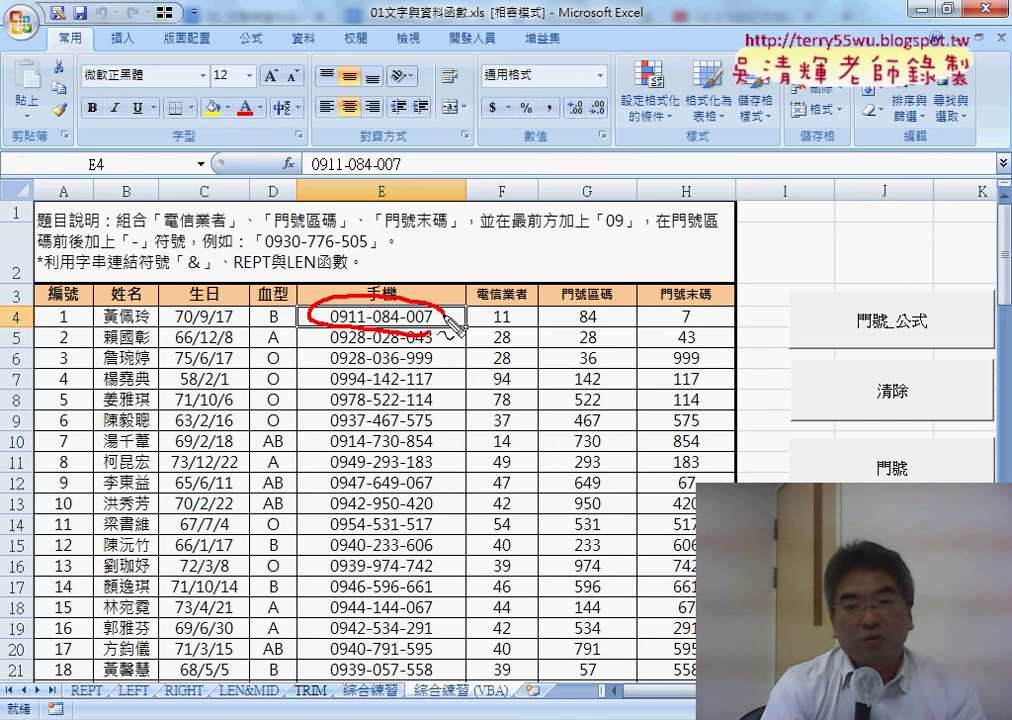
{"action": "mouse_move", "coordinate": [368, 174]}
{"action": "left_mouse_down"}
{"action": "mouse_move", "coordinate": [368, 154]}
{"action": "mouse_move", "coordinate": [385, 188]}
{"action": "left_mouse_up"}
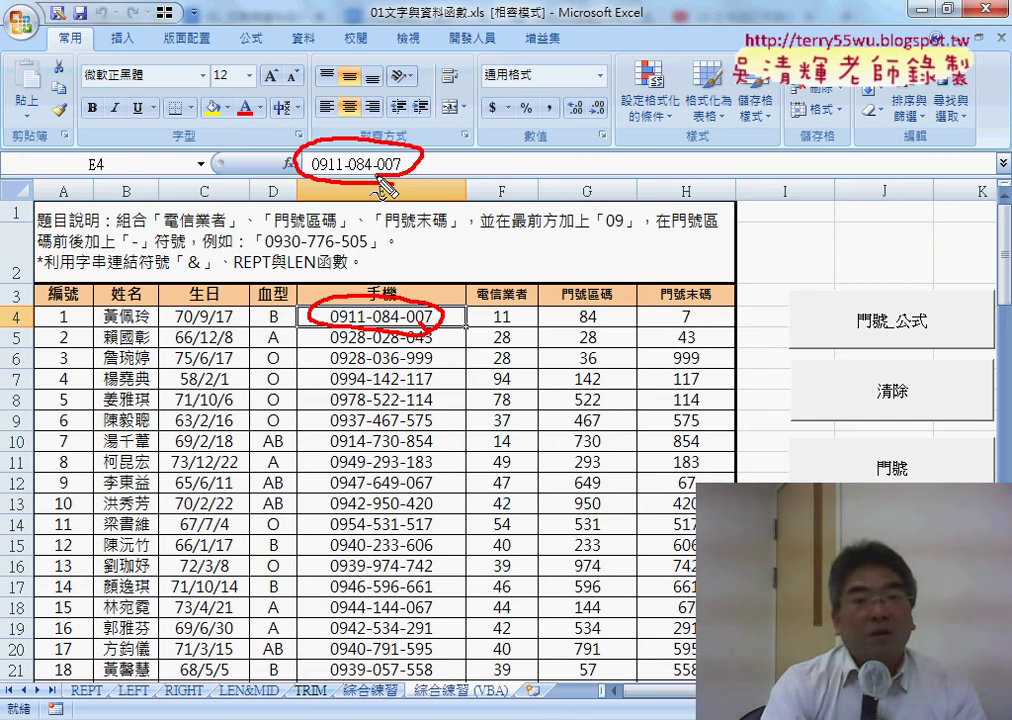
{"action": "mouse_move", "coordinate": [368, 277]}
{"action": "left_mouse_down"}
{"action": "mouse_move", "coordinate": [368, 185]}
{"action": "mouse_move", "coordinate": [380, 200]}
{"action": "left_mouse_up"}
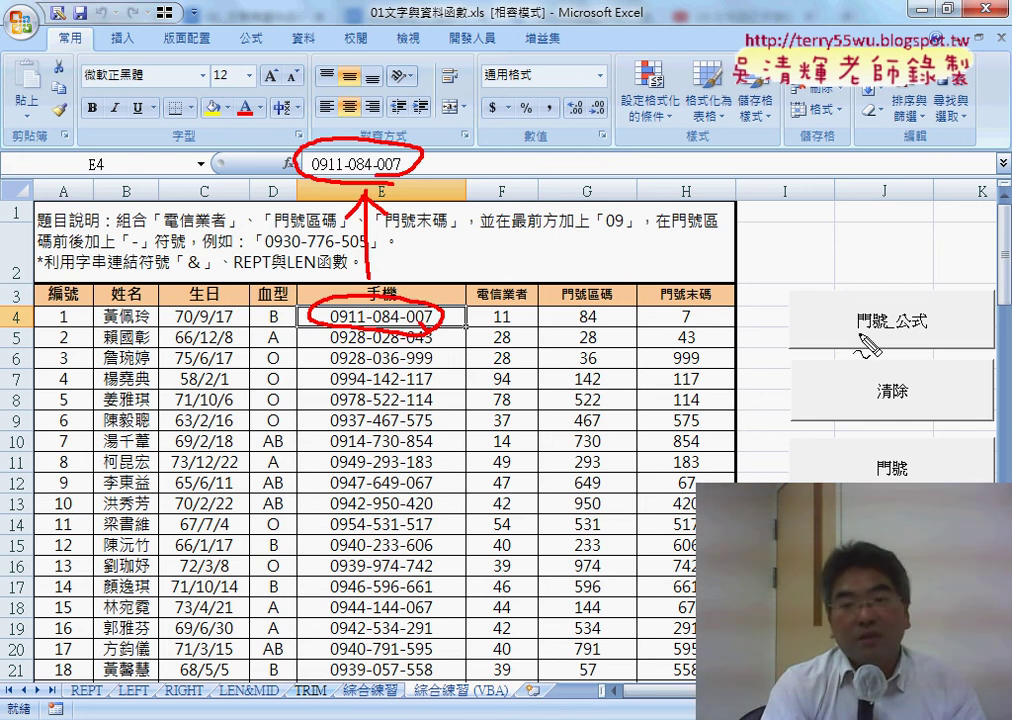
{"action": "left_click_drag", "start_coordinate": [858, 340], "coordinate": [930, 318]}
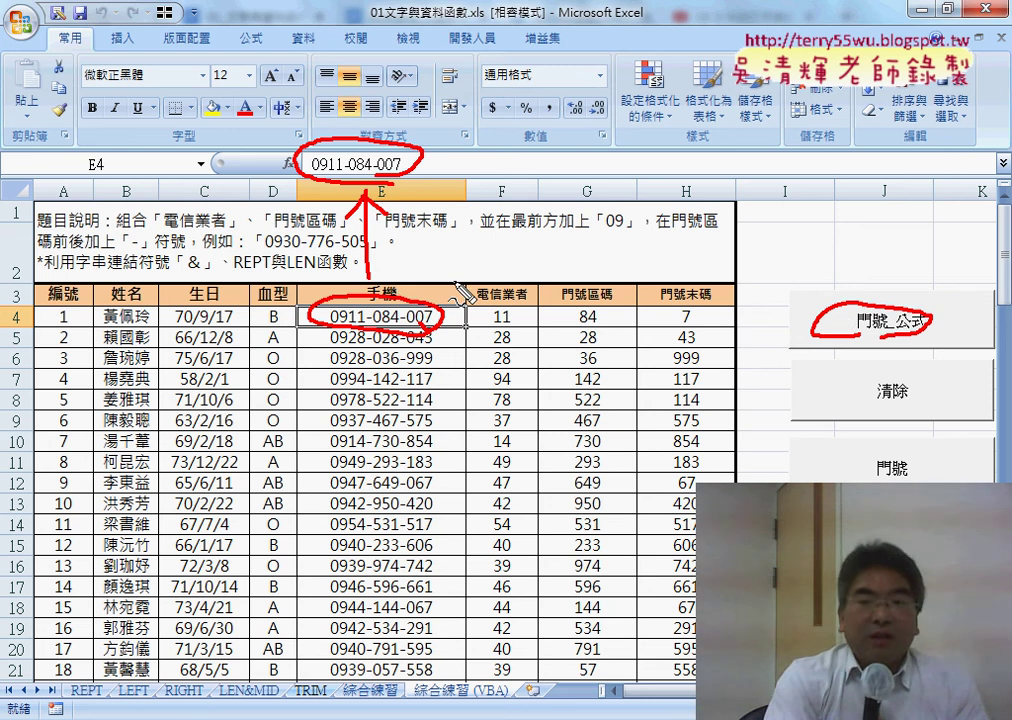
{"action": "left_click_drag", "start_coordinate": [872, 340], "coordinate": [884, 337]}
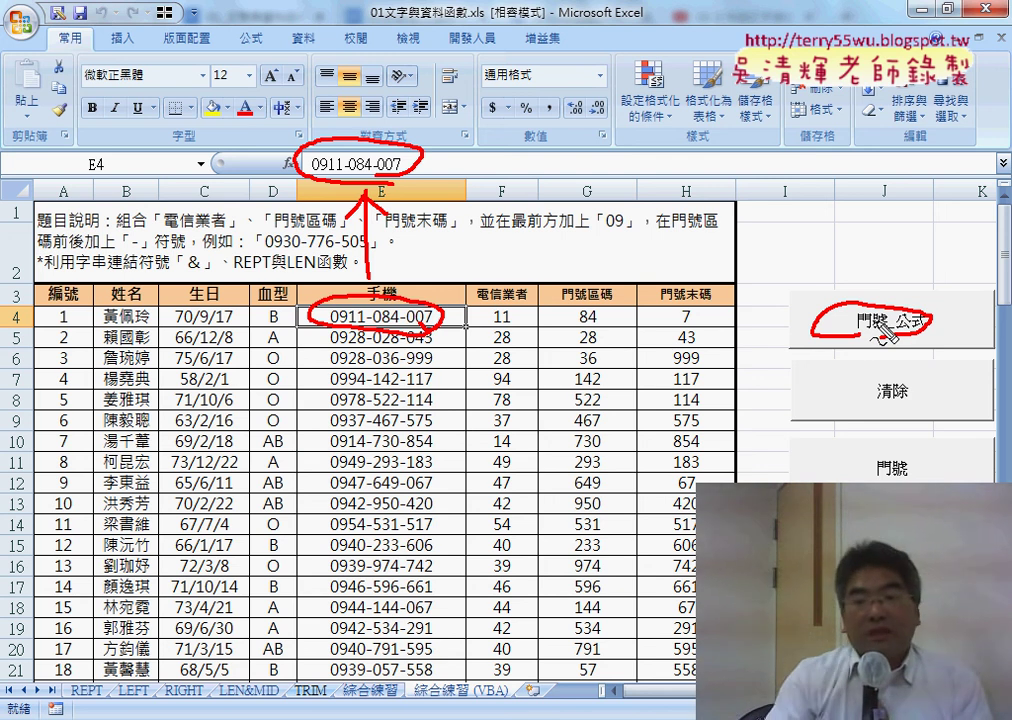
{"action": "left_click_drag", "start_coordinate": [925, 452], "coordinate": [955, 462]}
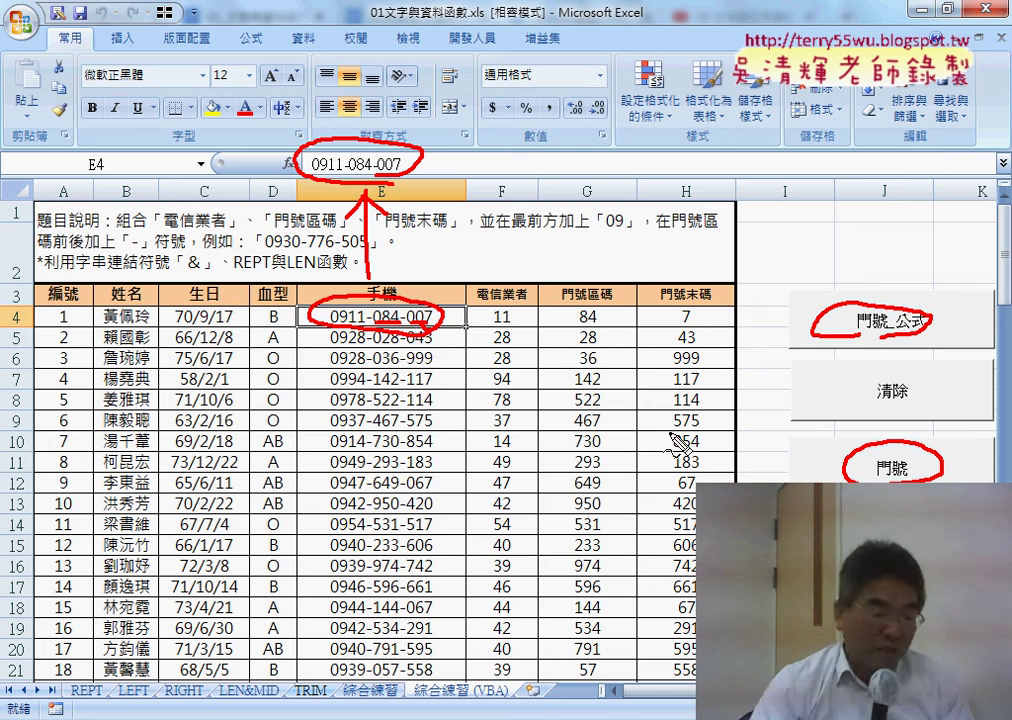
{"action": "key", "text": "Escape"}
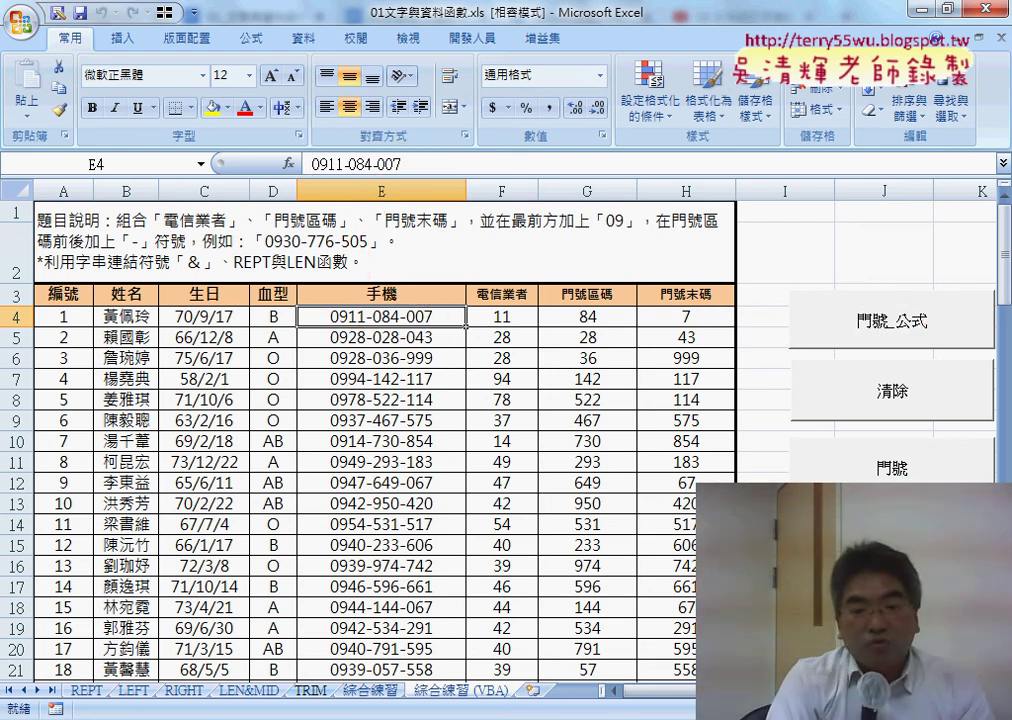
Step: In the Sub 門號 loop code, highlight the Format function and its 000 number format
{"action": "left_click", "coordinate": [560, 700]}
{"action": "scroll", "coordinate": [465, 488], "scroll_direction": "down", "scroll_amount": 2}
{"action": "scroll", "coordinate": [464, 487], "scroll_direction": "down", "scroll_amount": 2}
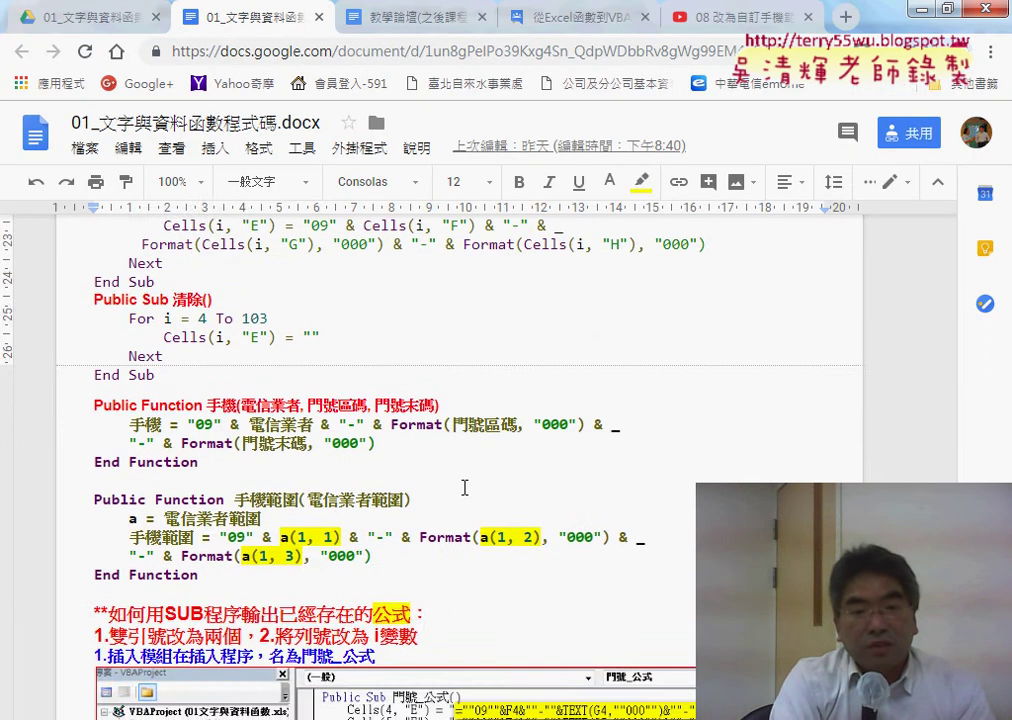
{"action": "scroll", "coordinate": [464, 487], "scroll_direction": "up", "scroll_amount": 3}
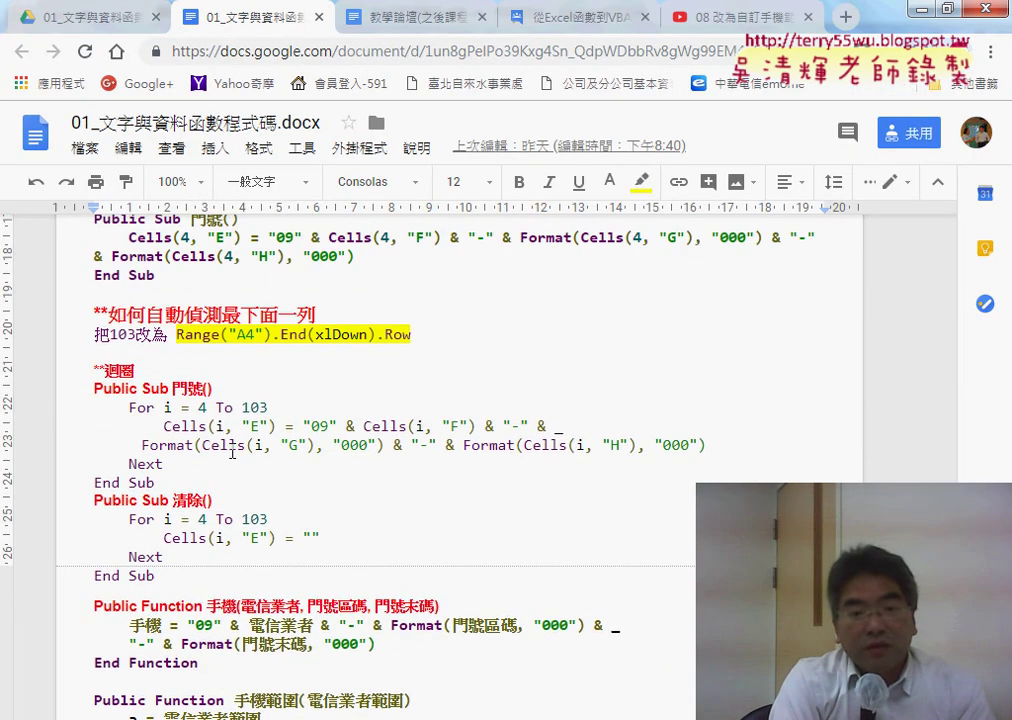
{"action": "left_click_drag", "start_coordinate": [143, 445], "coordinate": [194, 445]}
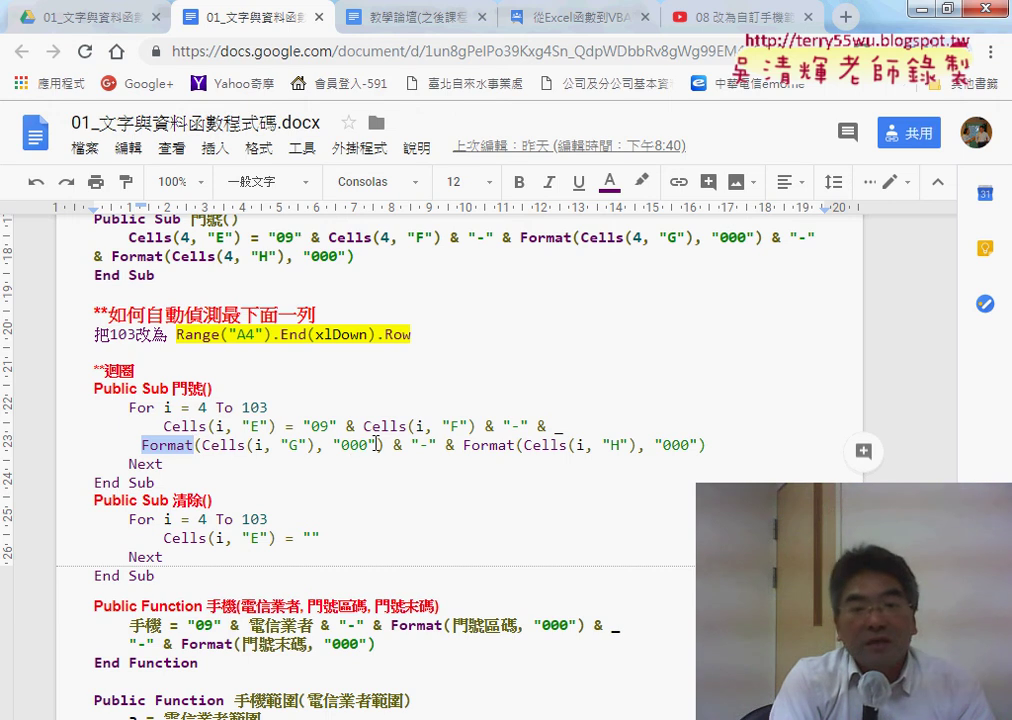
{"action": "left_click_drag", "start_coordinate": [376, 444], "coordinate": [334, 444]}
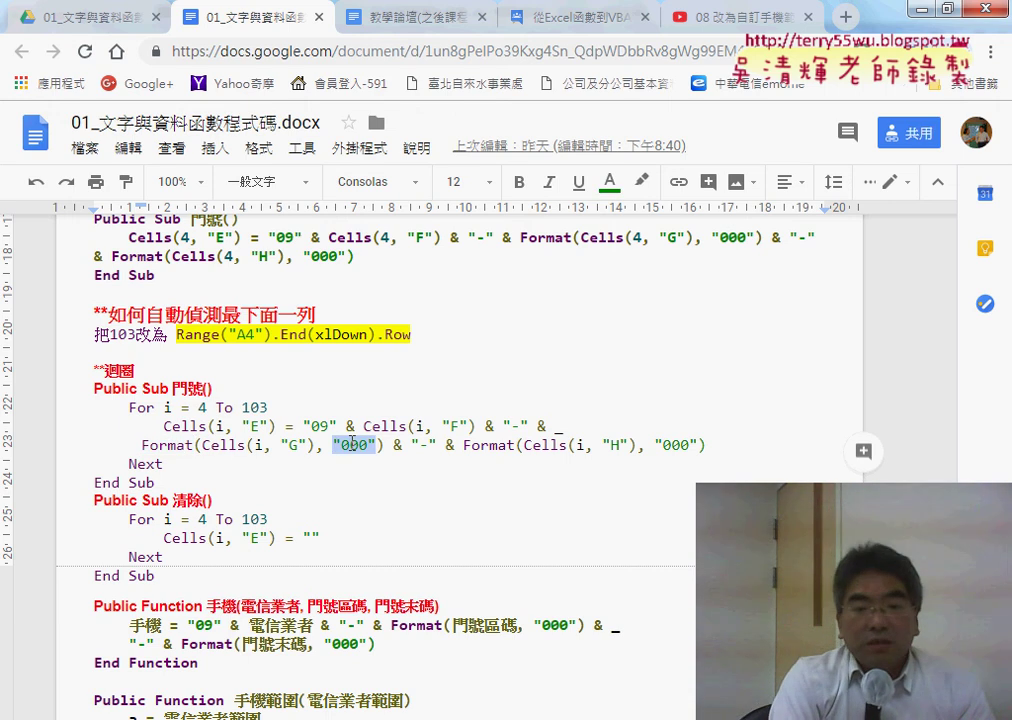
Step: Highlight the Cells(i, "E") target and the phone-number expression assigned to it
{"action": "left_click_drag", "start_coordinate": [297, 424], "coordinate": [703, 453]}
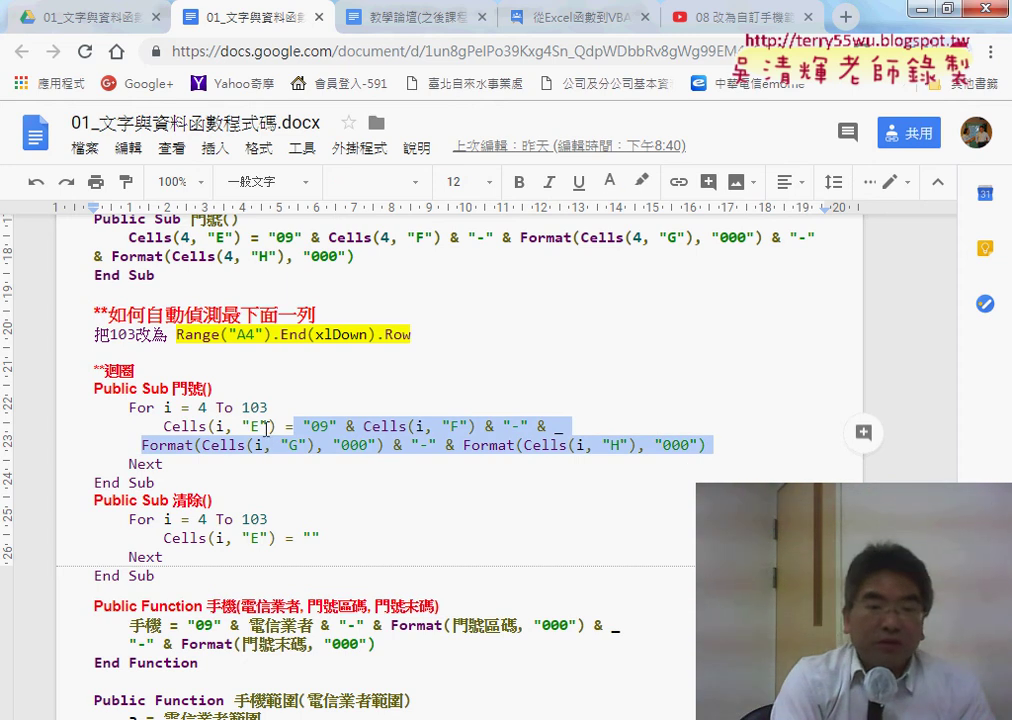
{"action": "left_click_drag", "start_coordinate": [276, 426], "coordinate": [166, 426]}
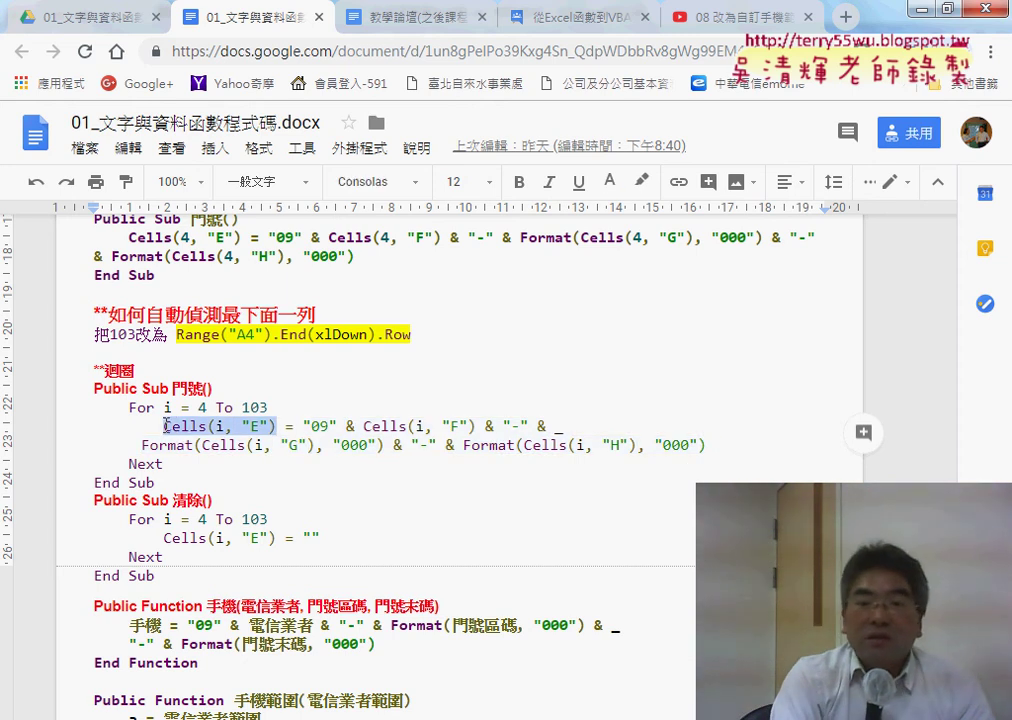
{"action": "left_click_drag", "start_coordinate": [303, 426], "coordinate": [705, 446]}
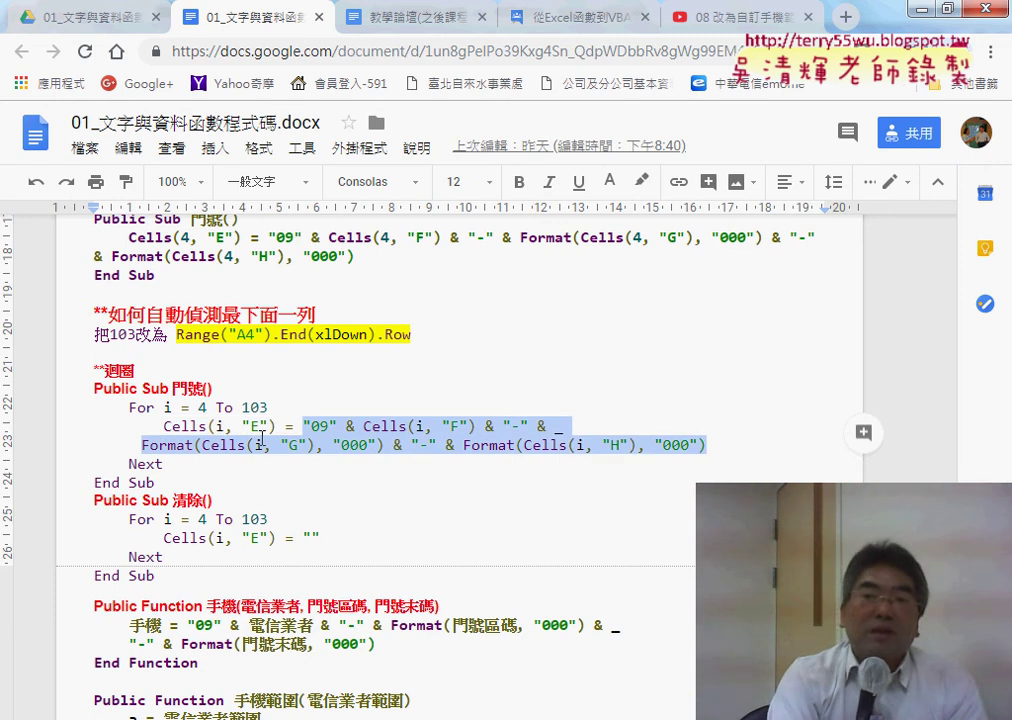
Step: Toggle column E between 門號_公式 formulas and 門號 values, ending with ="09"&F4&"-"&TEXT(G4,"000")&"-"&TEXT(H4,"000") in E4
{"action": "key", "text": "alt+Tab"}
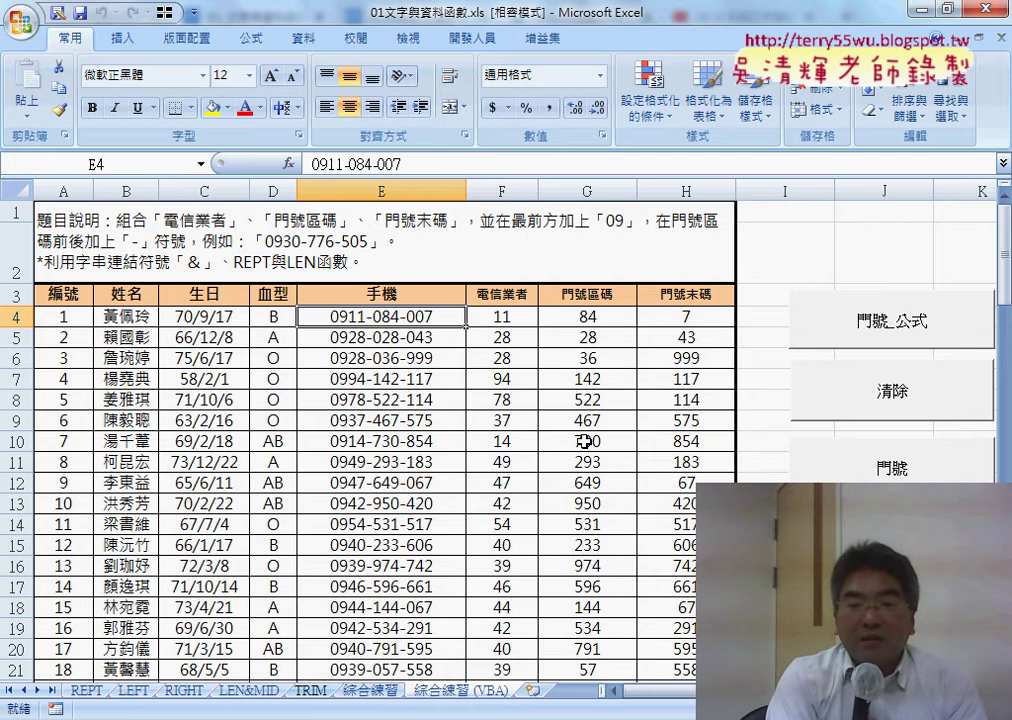
{"action": "left_click", "coordinate": [880, 336]}
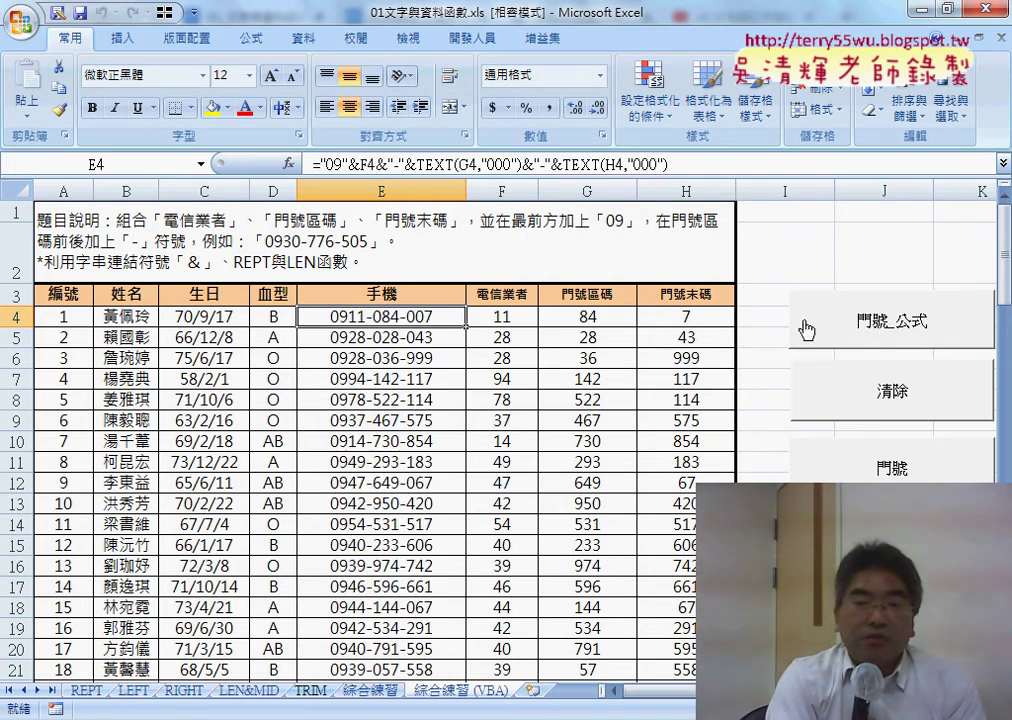
{"action": "left_click", "coordinate": [800, 393]}
{"action": "left_click", "coordinate": [670, 335]}
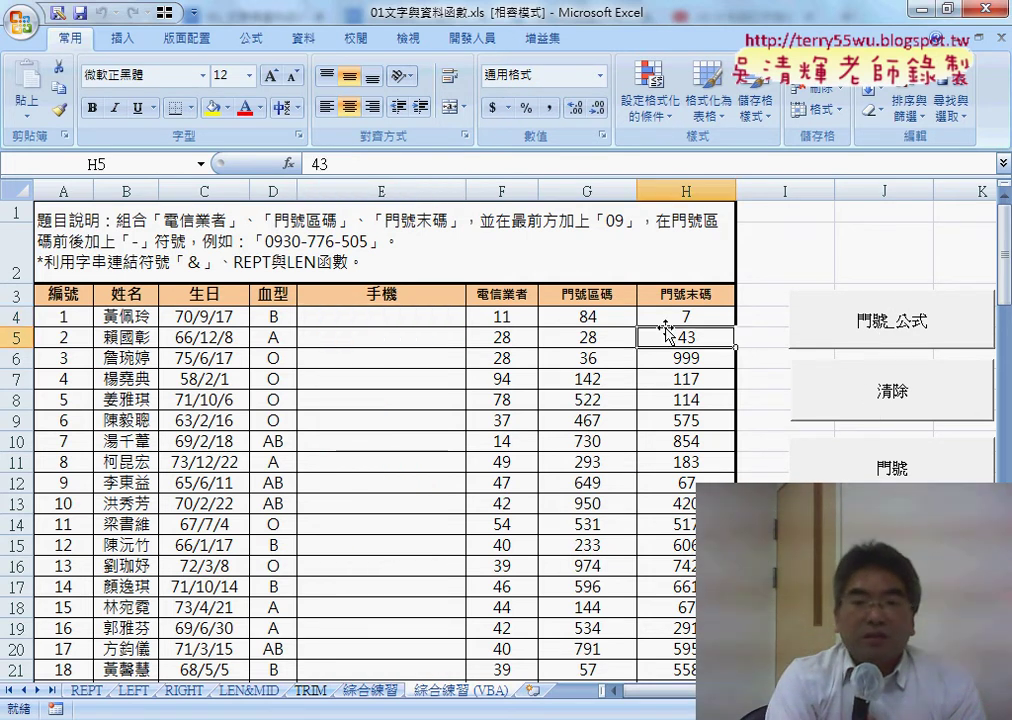
{"action": "left_click", "coordinate": [882, 325]}
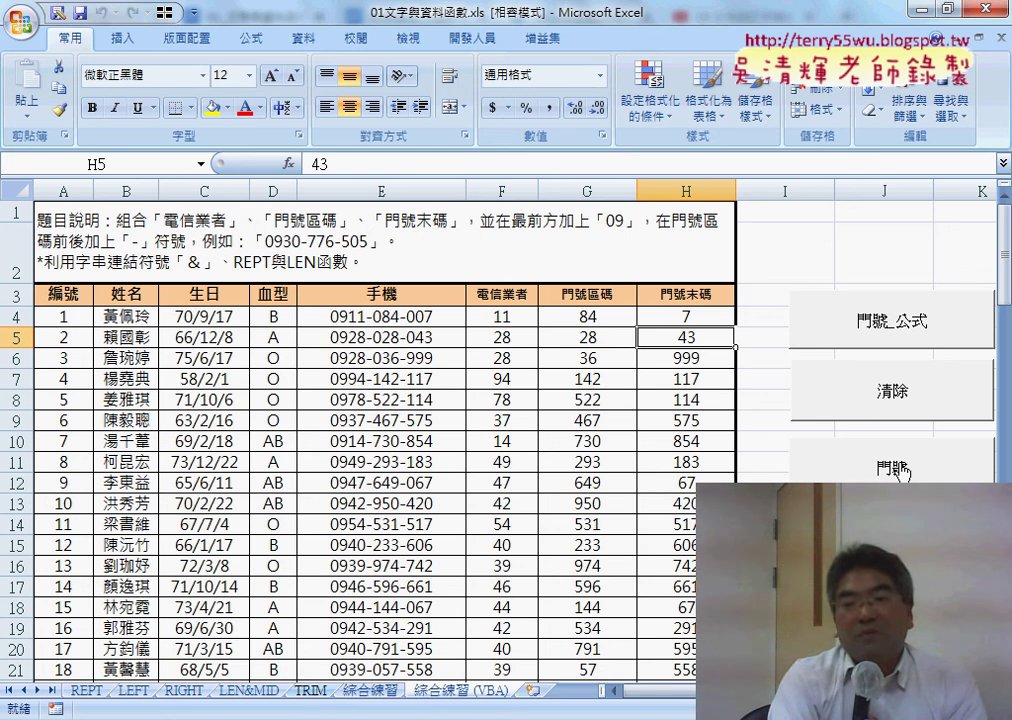
{"action": "left_click", "coordinate": [413, 316]}
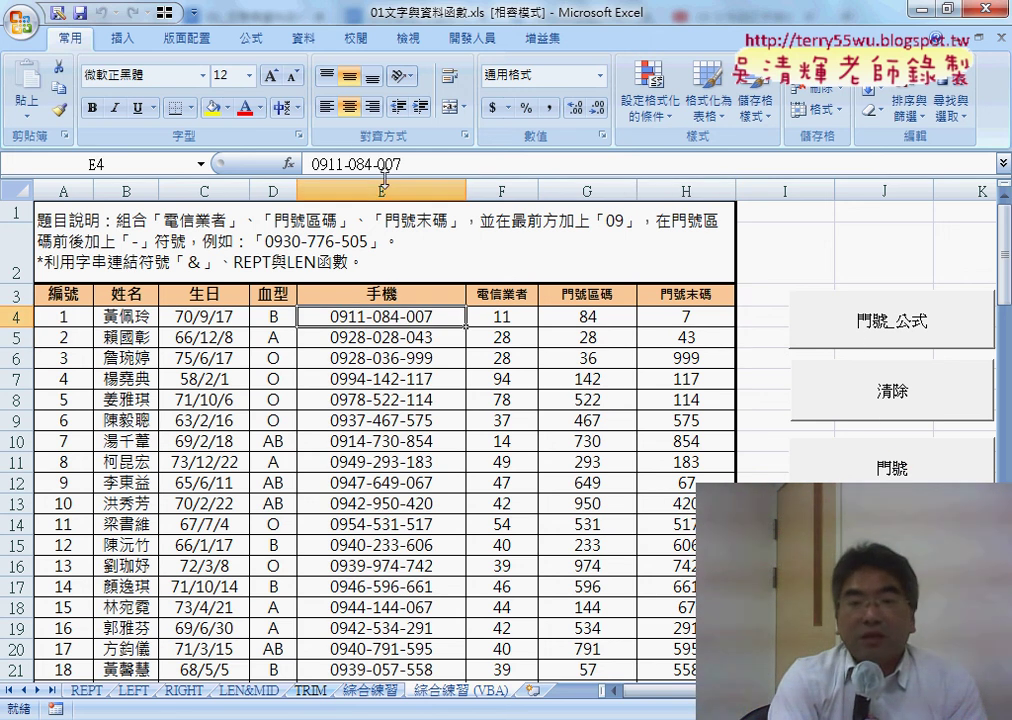
{"action": "left_click", "coordinate": [849, 341]}
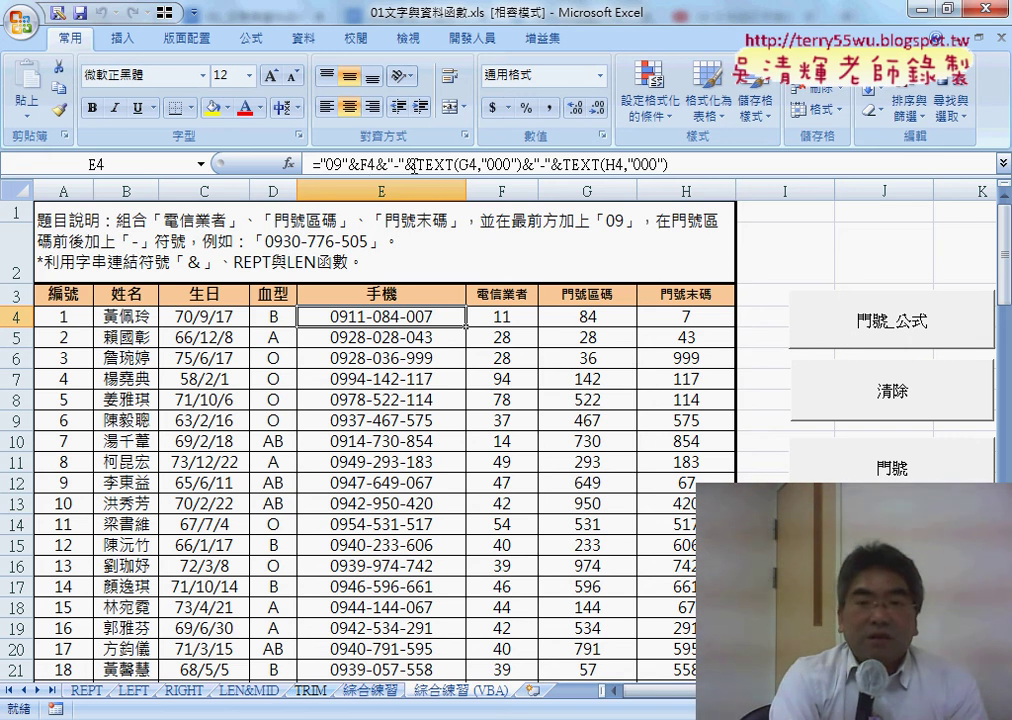
{"action": "left_click", "coordinate": [851, 479]}
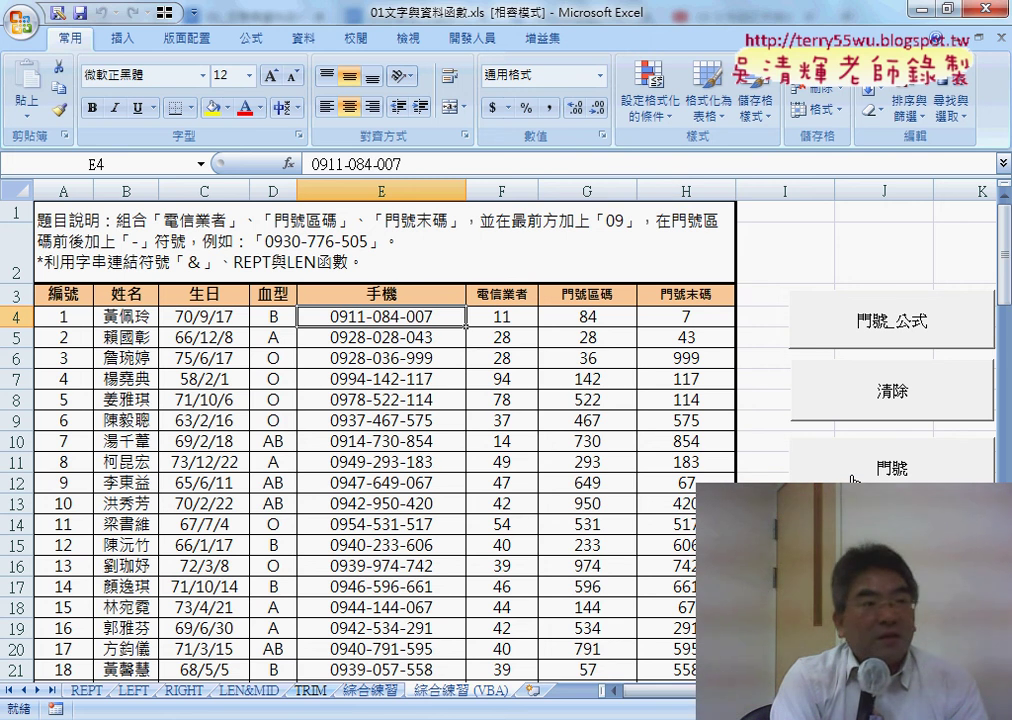
{"action": "left_click", "coordinate": [858, 322]}
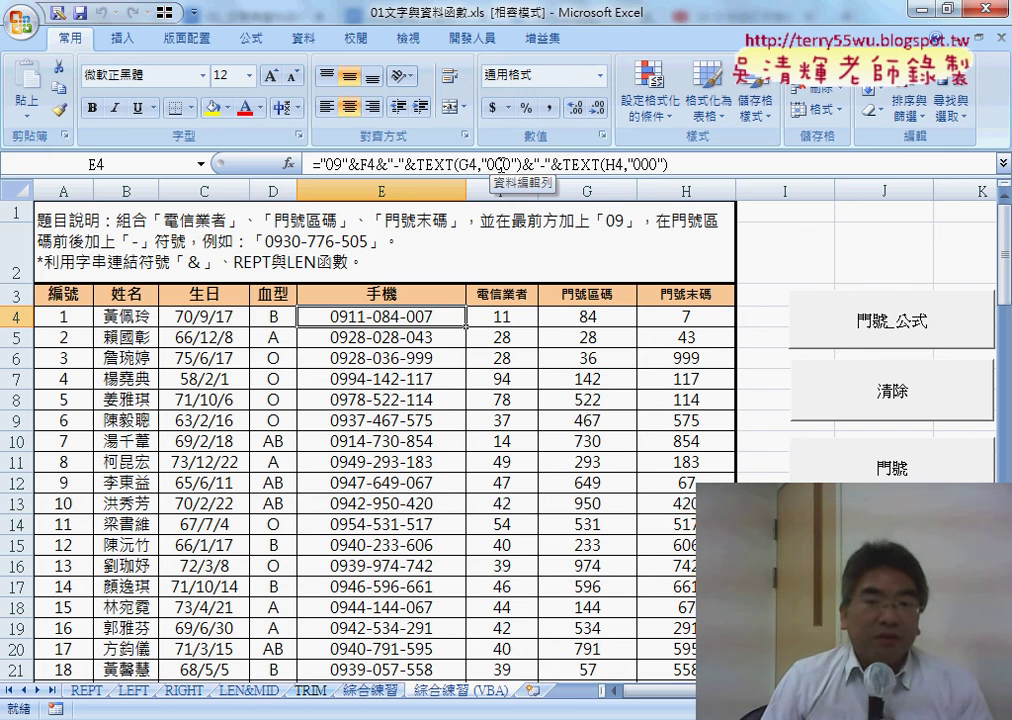
Step: Alternate clearing column E and refilling it with phone-number formulas and values
{"action": "left_click", "coordinate": [805, 382]}
{"action": "left_click", "coordinate": [836, 345]}
{"action": "left_click", "coordinate": [805, 395]}
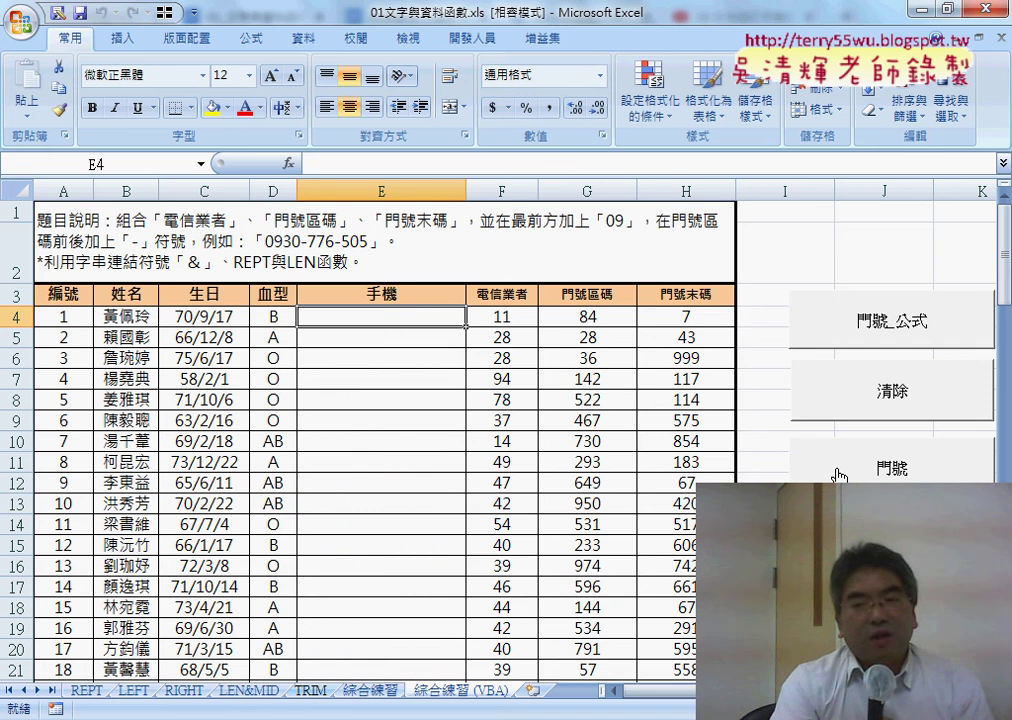
{"action": "left_click", "coordinate": [800, 468]}
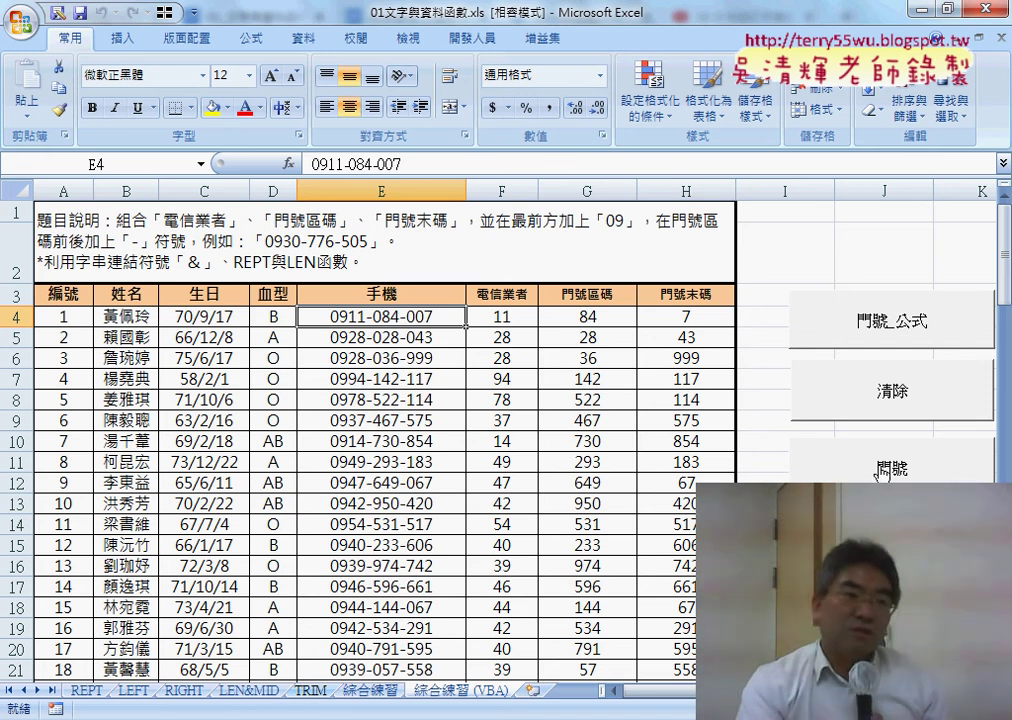
{"action": "left_click", "coordinate": [886, 395]}
{"action": "left_click", "coordinate": [900, 325]}
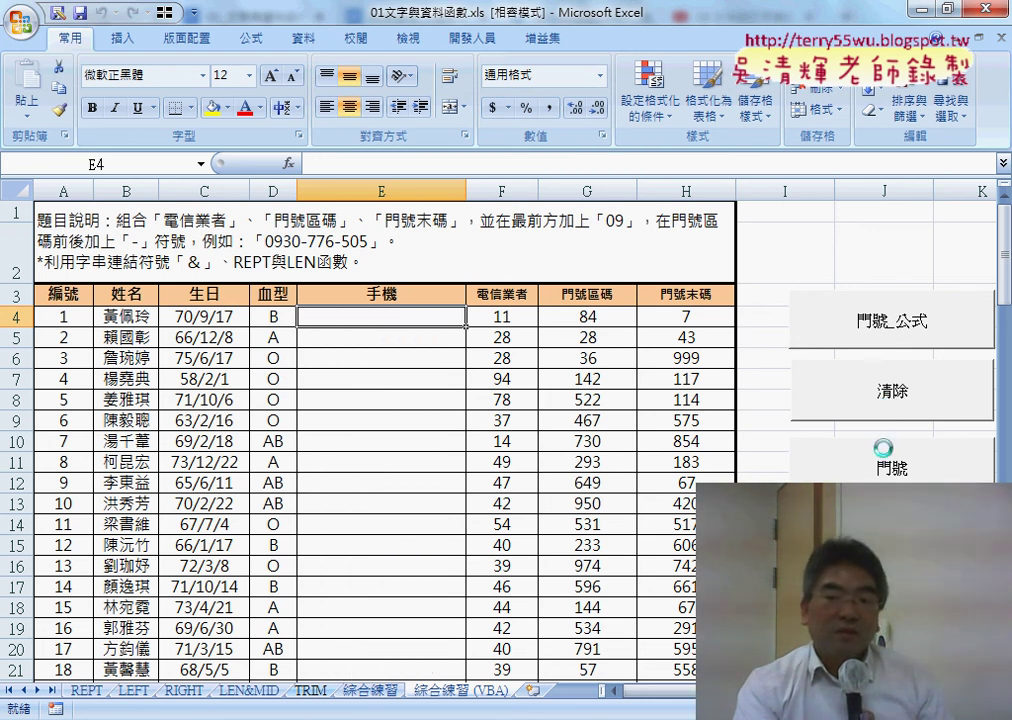
Step: Fill column E with constants, then with formula-built numbers, then clear it from E4 down
{"action": "left_click", "coordinate": [885, 458]}
{"action": "left_click", "coordinate": [885, 392]}
{"action": "left_click", "coordinate": [889, 336]}
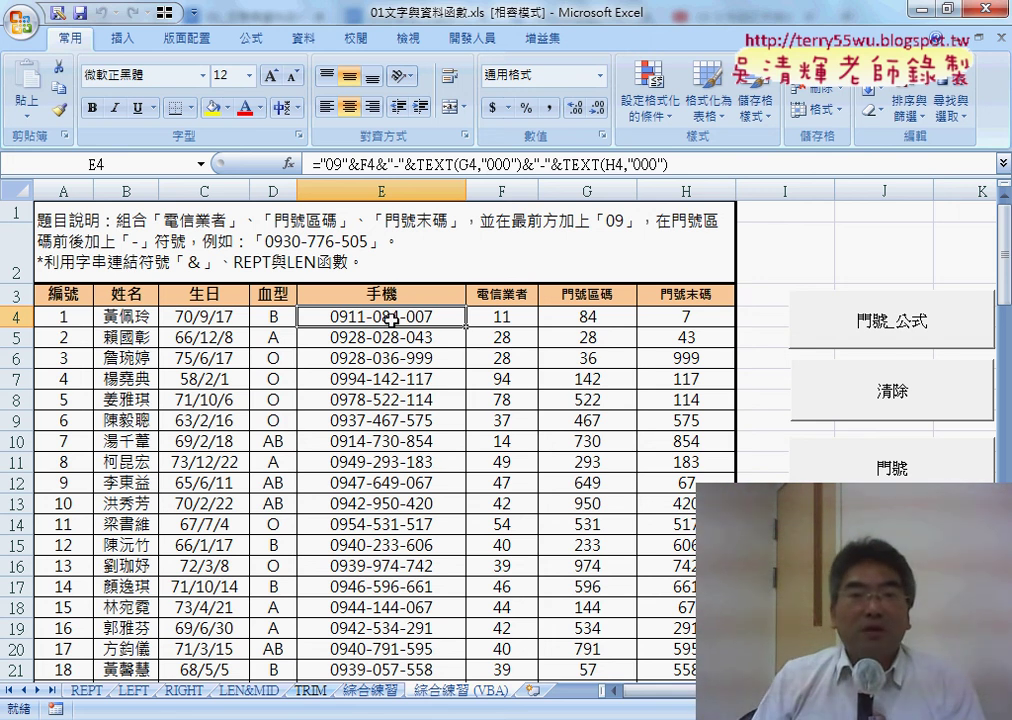
{"action": "left_click", "coordinate": [847, 404]}
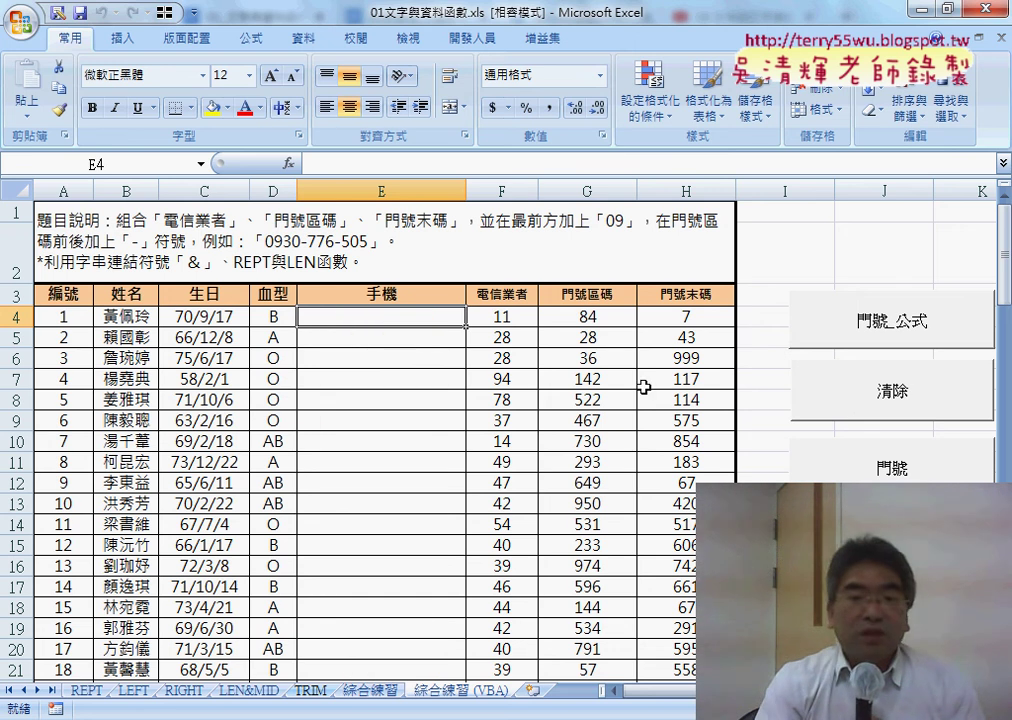
Step: Insert the user-defined 手機 function into cell E4
{"action": "left_click", "coordinate": [288, 165]}
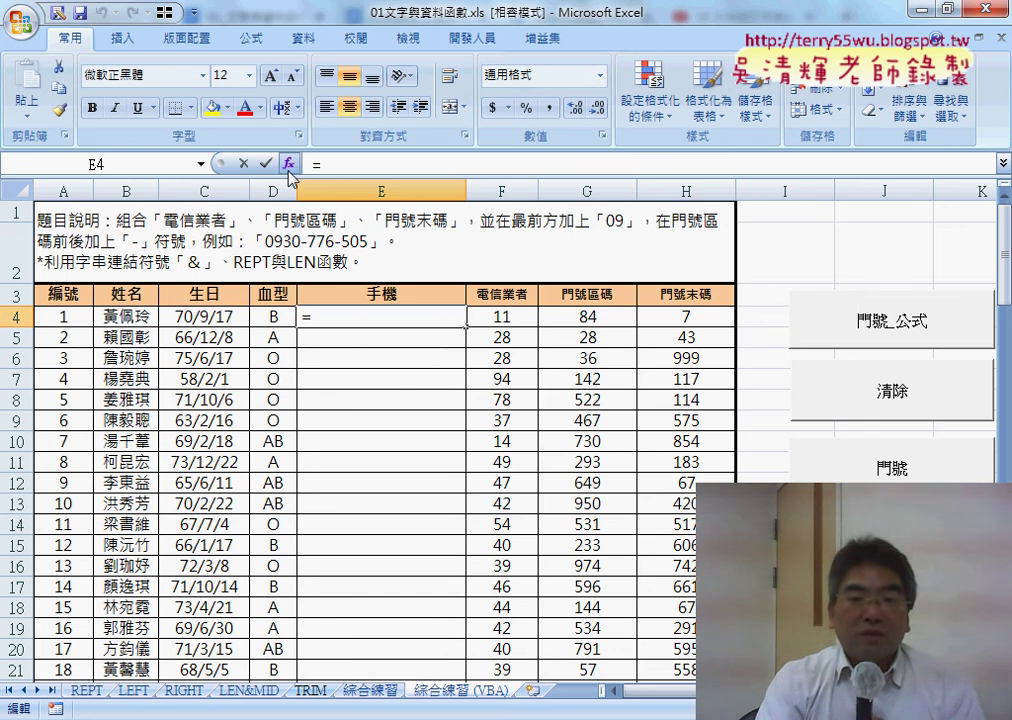
{"action": "left_click", "coordinate": [594, 396]}
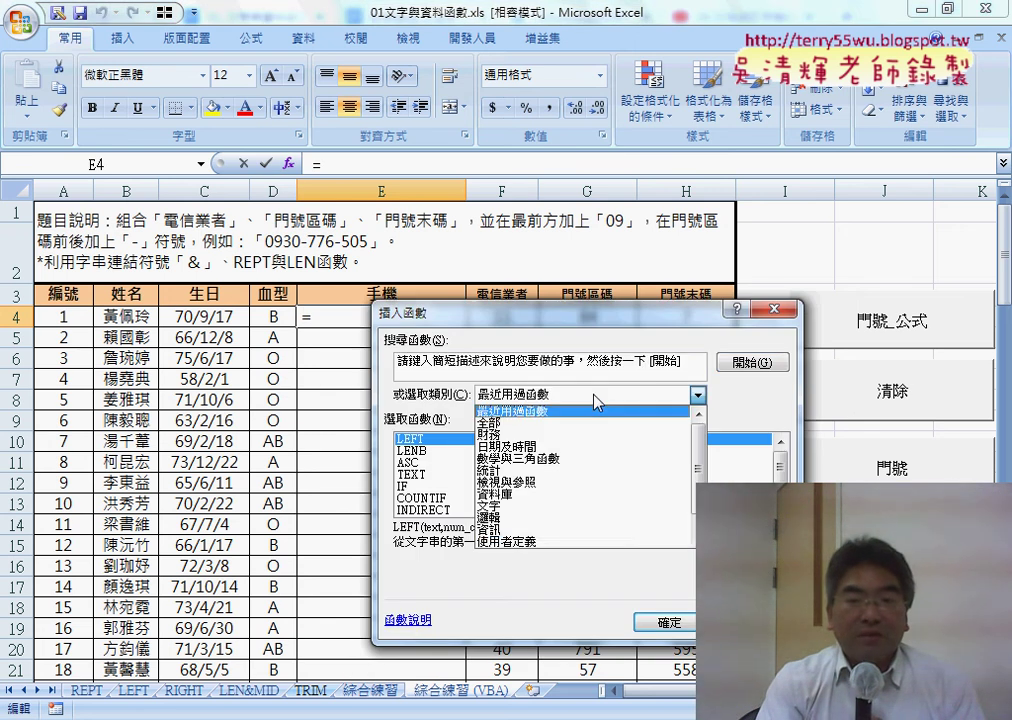
{"action": "left_click", "coordinate": [528, 542]}
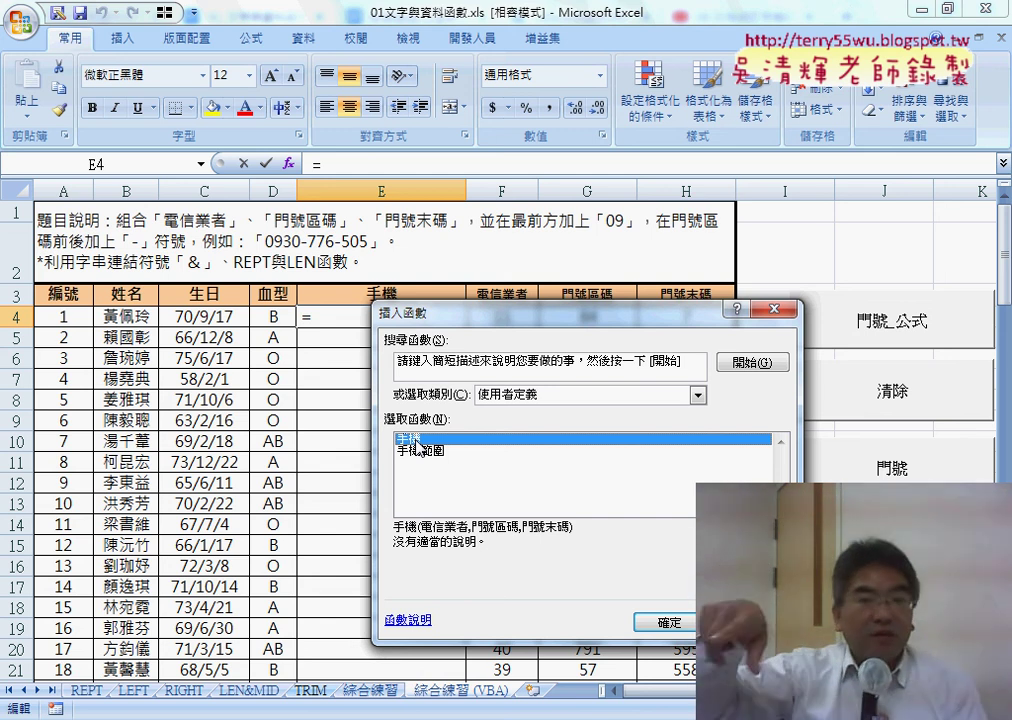
{"action": "left_click", "coordinate": [660, 623]}
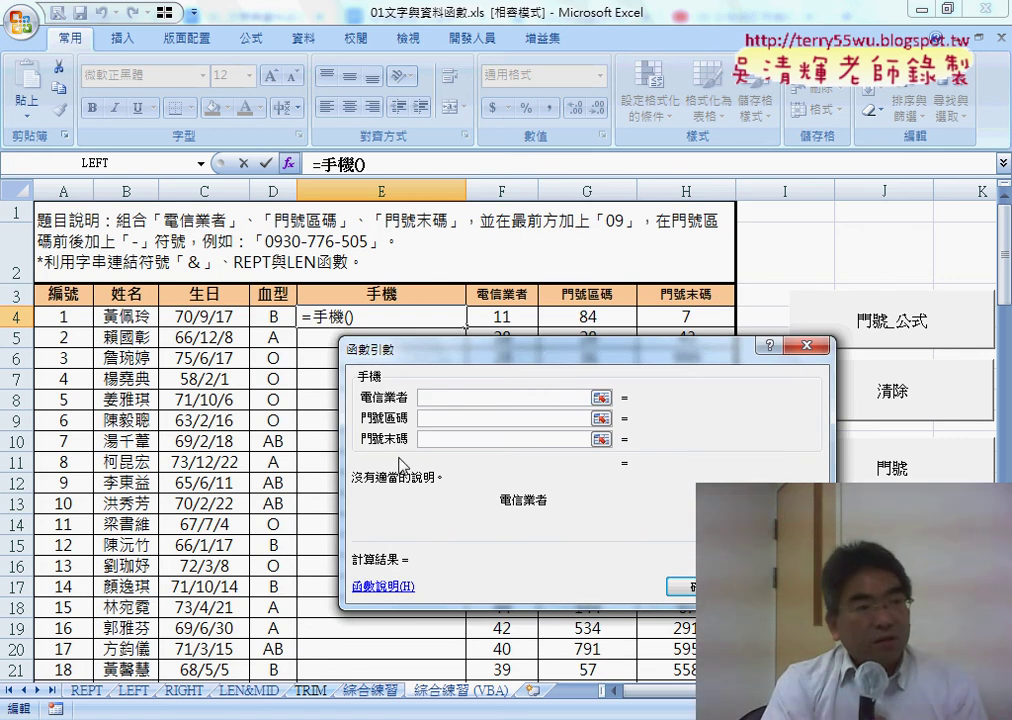
{"action": "left_click", "coordinate": [497, 312]}
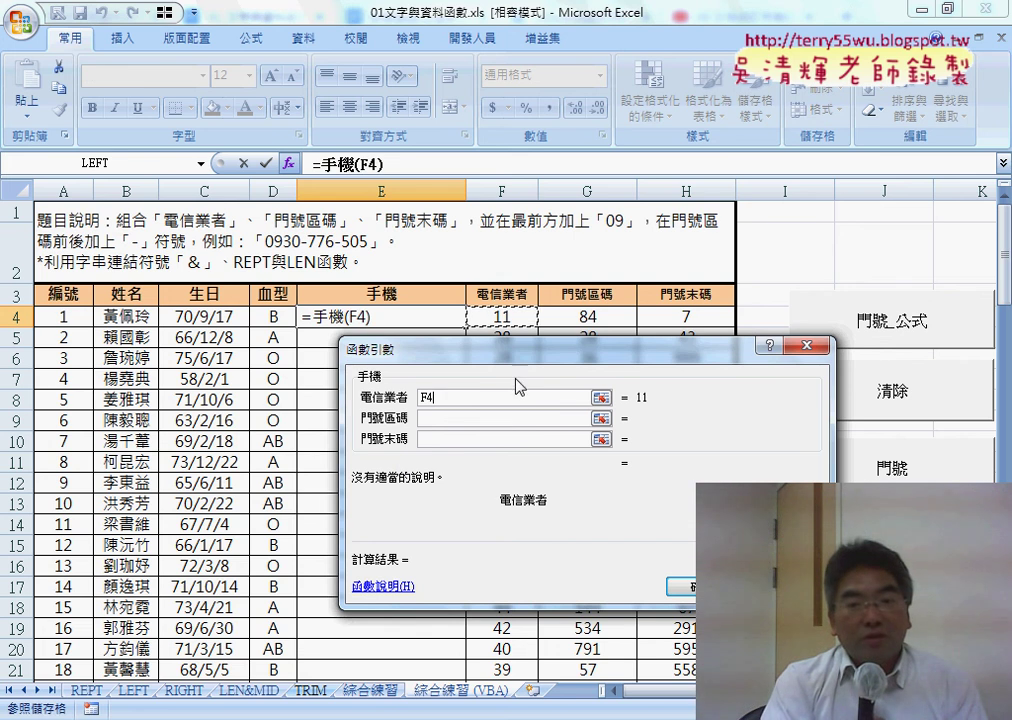
{"action": "key", "text": "Tab"}
{"action": "left_click", "coordinate": [586, 316]}
{"action": "key", "text": "Tab"}
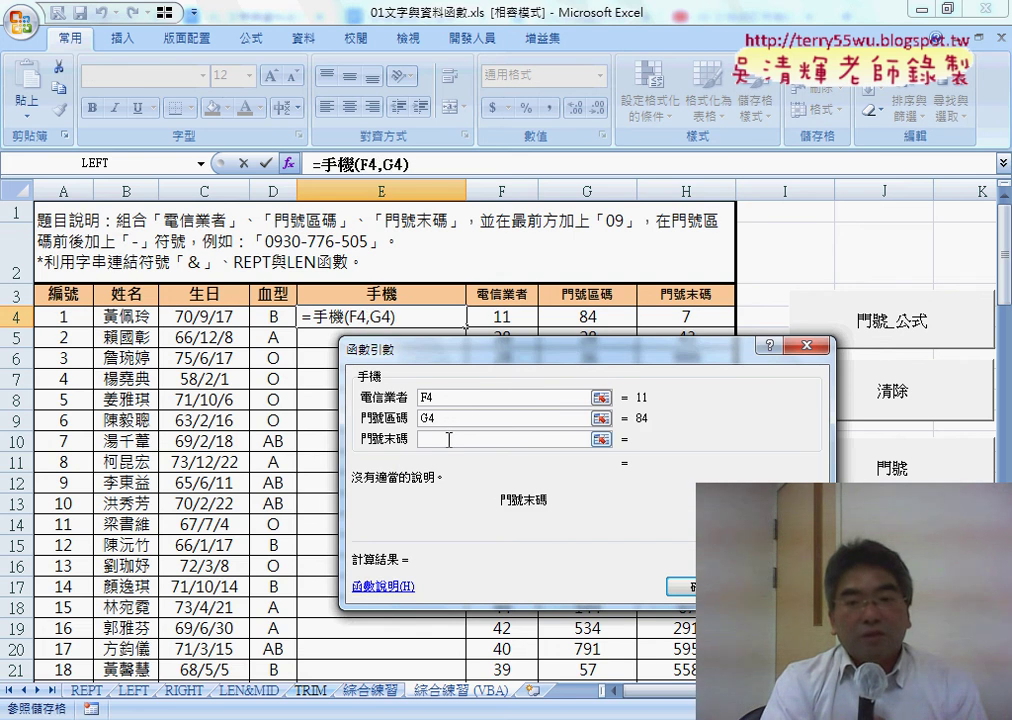
{"action": "left_click", "coordinate": [686, 316]}
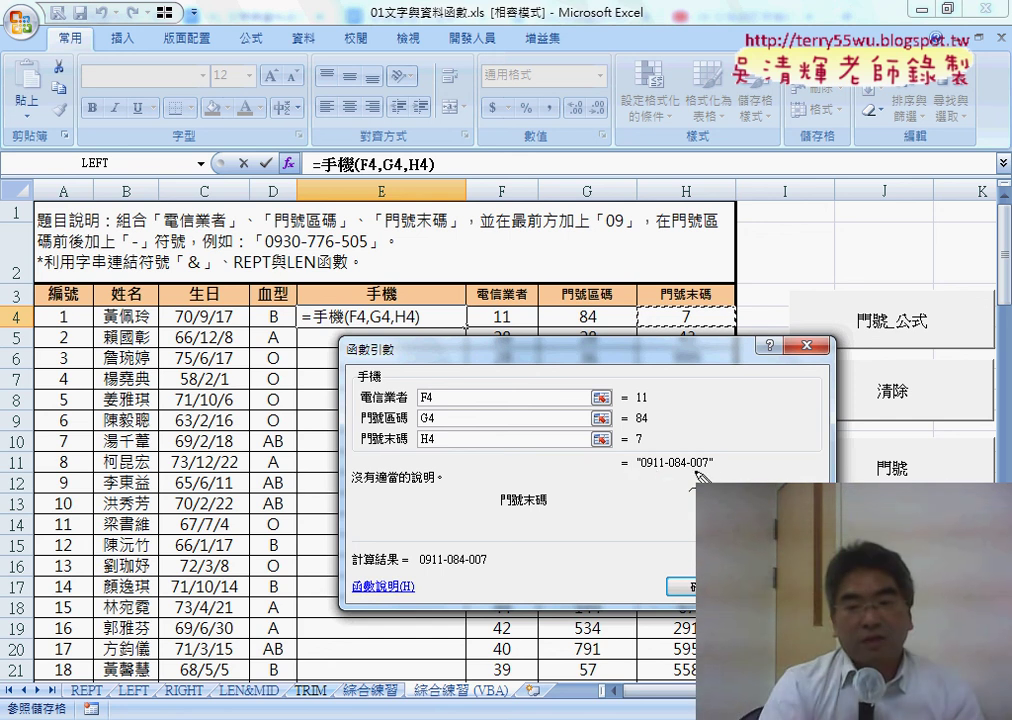
{"action": "mouse_move", "coordinate": [715, 476]}
{"action": "left_mouse_down"}
{"action": "mouse_move", "coordinate": [634, 482]}
{"action": "mouse_move", "coordinate": [632, 455]}
{"action": "mouse_move", "coordinate": [452, 321]}
{"action": "mouse_move", "coordinate": [378, 335]}
{"action": "left_mouse_up"}
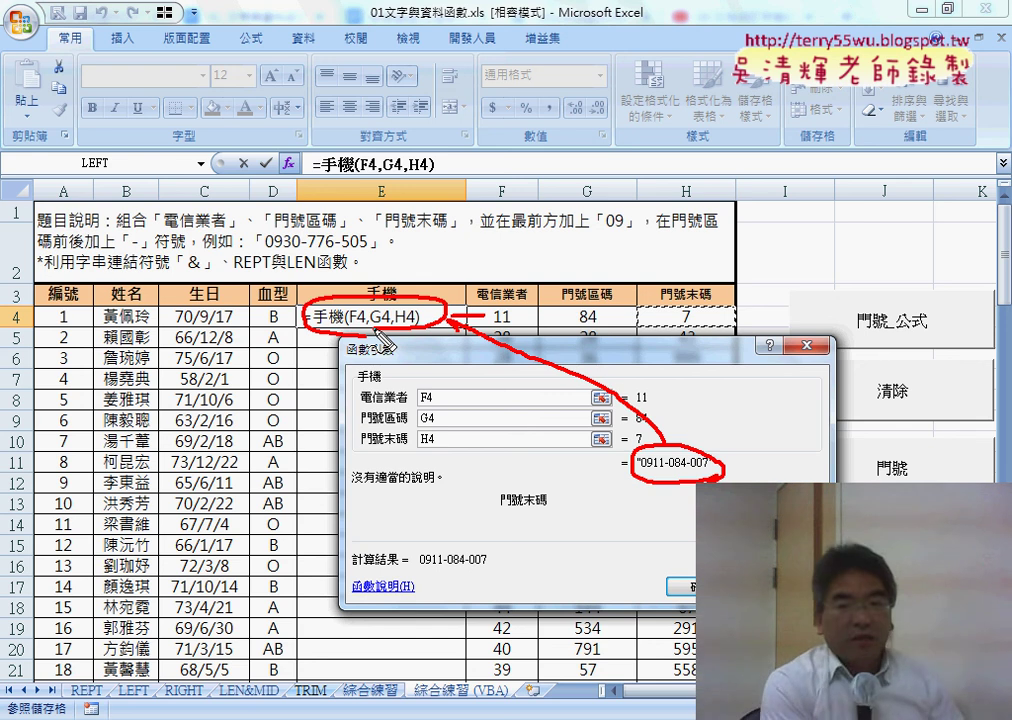
{"action": "key", "text": "Escape"}
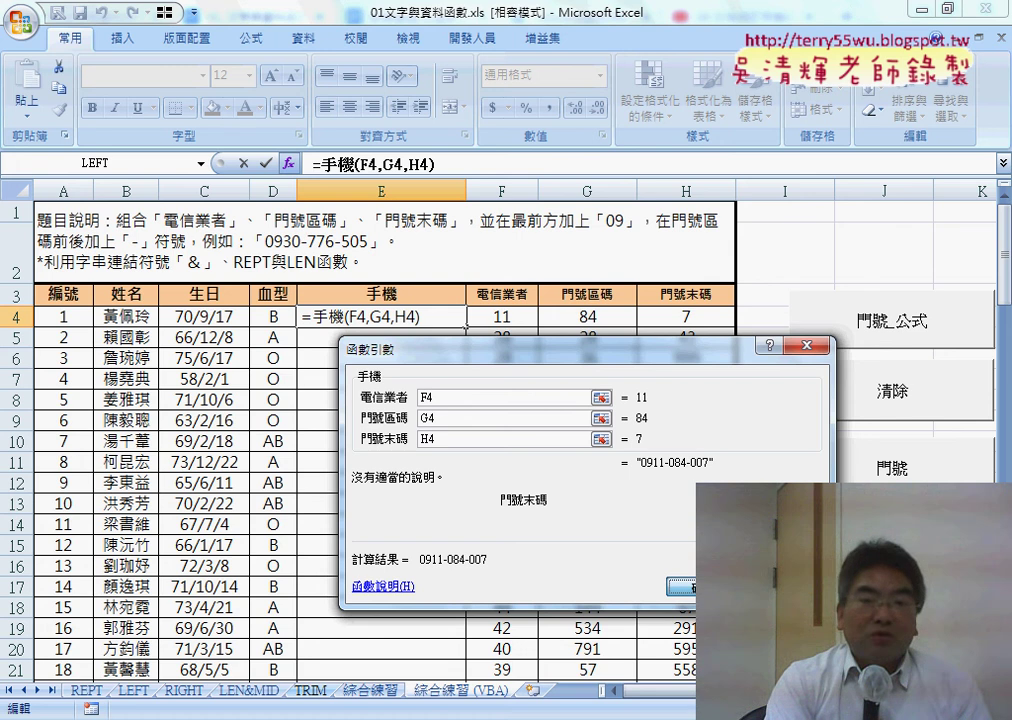
{"action": "key", "text": "Return"}
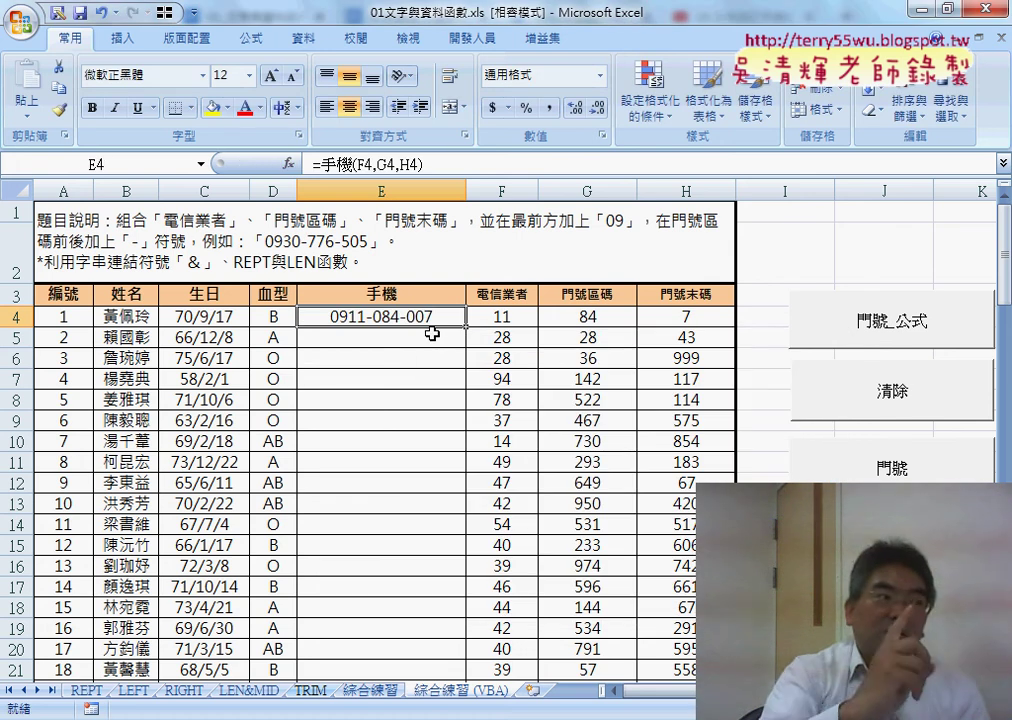
{"action": "key", "text": "alt+Tab"}
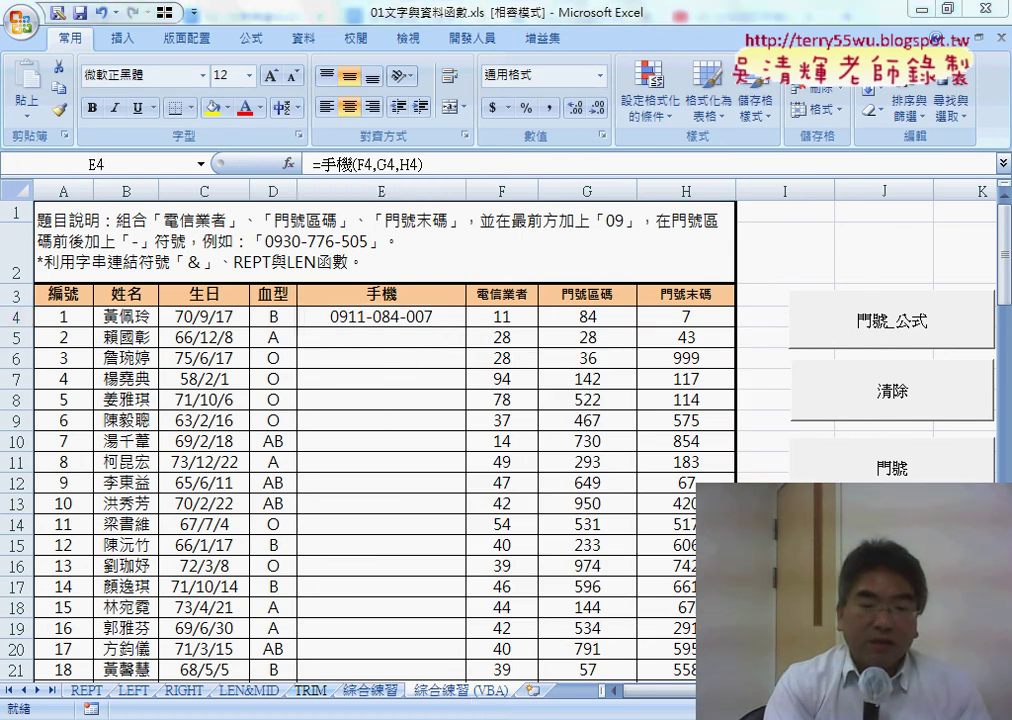
{"action": "scroll", "coordinate": [385, 490], "scroll_direction": "down", "scroll_amount": 3}
Step: Highlight the 手機 function's body lines and line-continuation underscore in the notes, then return to Excel
{"action": "left_click", "coordinate": [378, 441]}
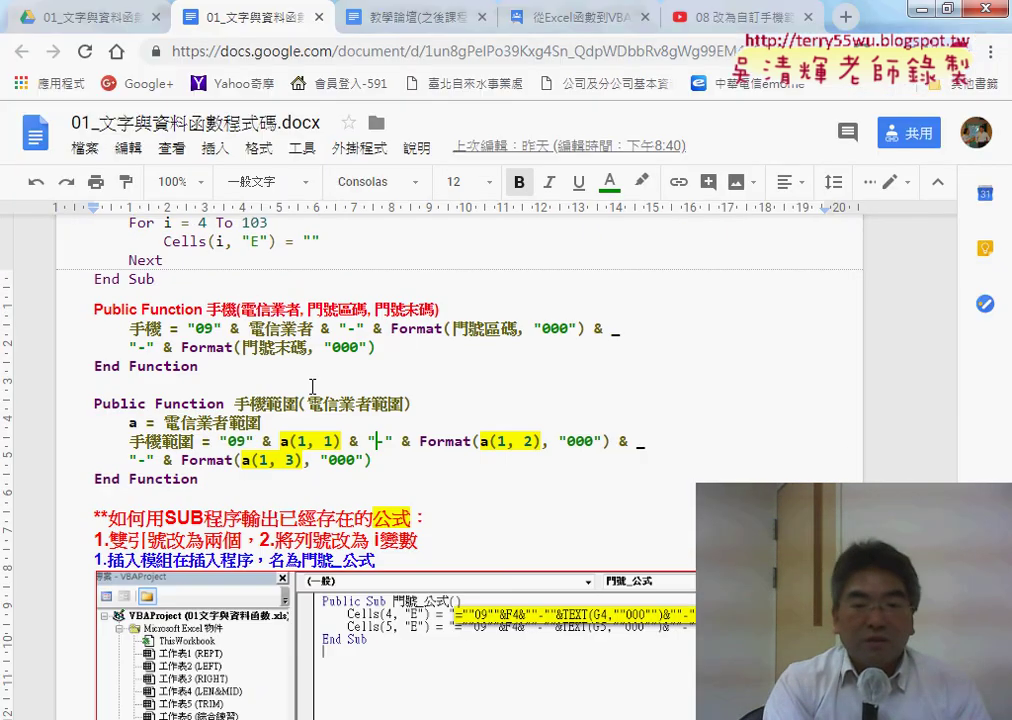
{"action": "left_click_drag", "start_coordinate": [128, 330], "coordinate": [421, 341]}
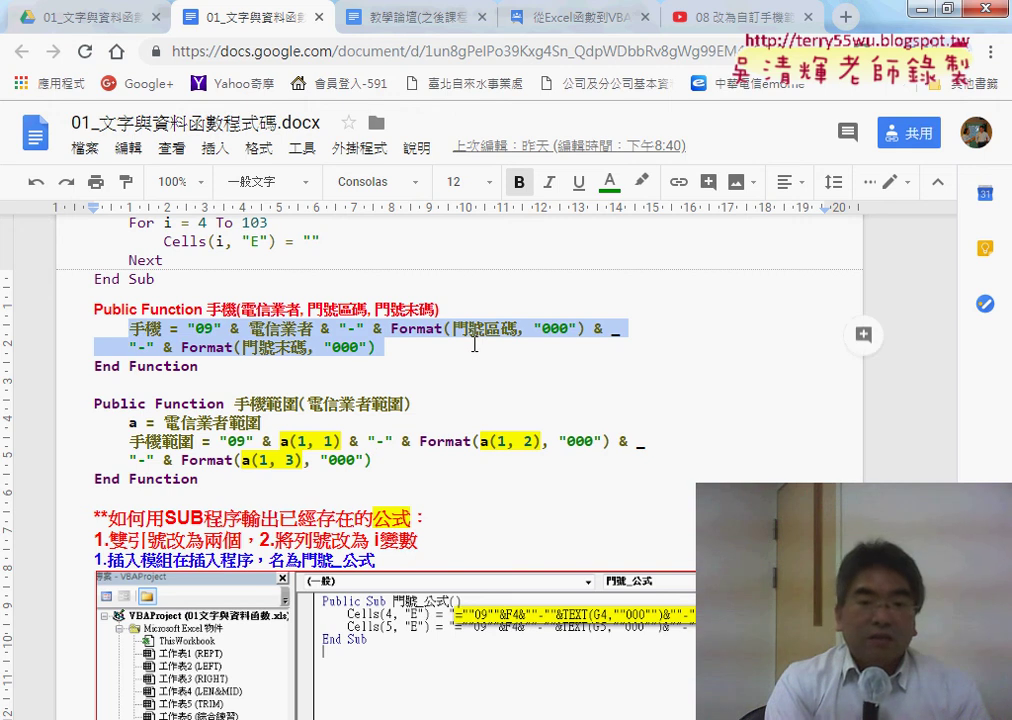
{"action": "left_click", "coordinate": [610, 327]}
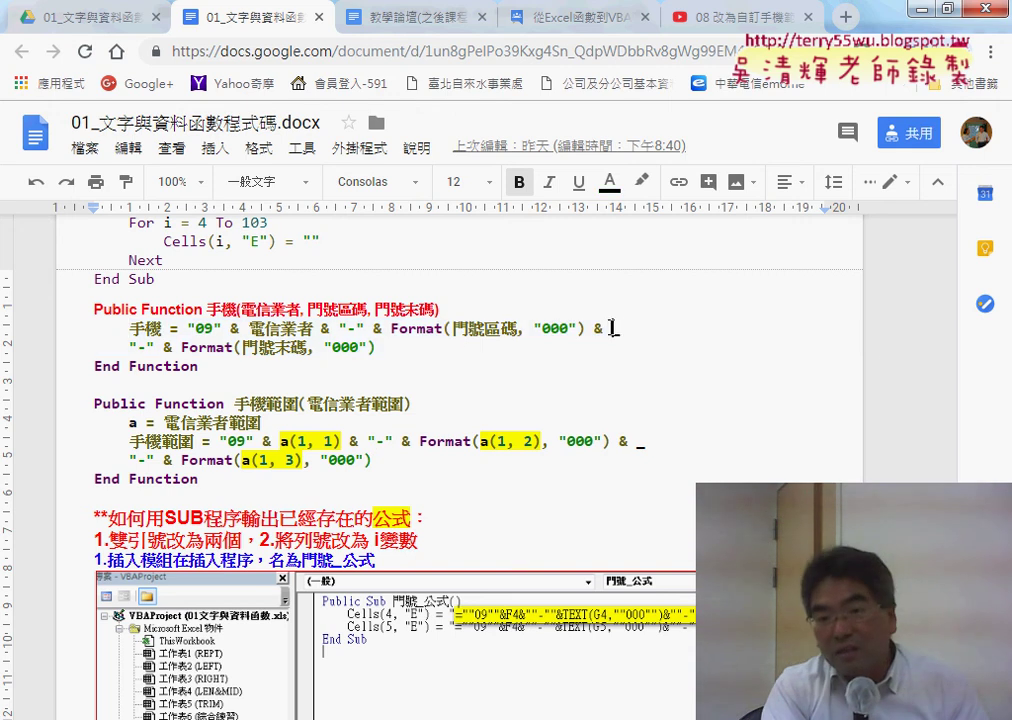
{"action": "left_click_drag", "start_coordinate": [611, 328], "coordinate": [619, 329]}
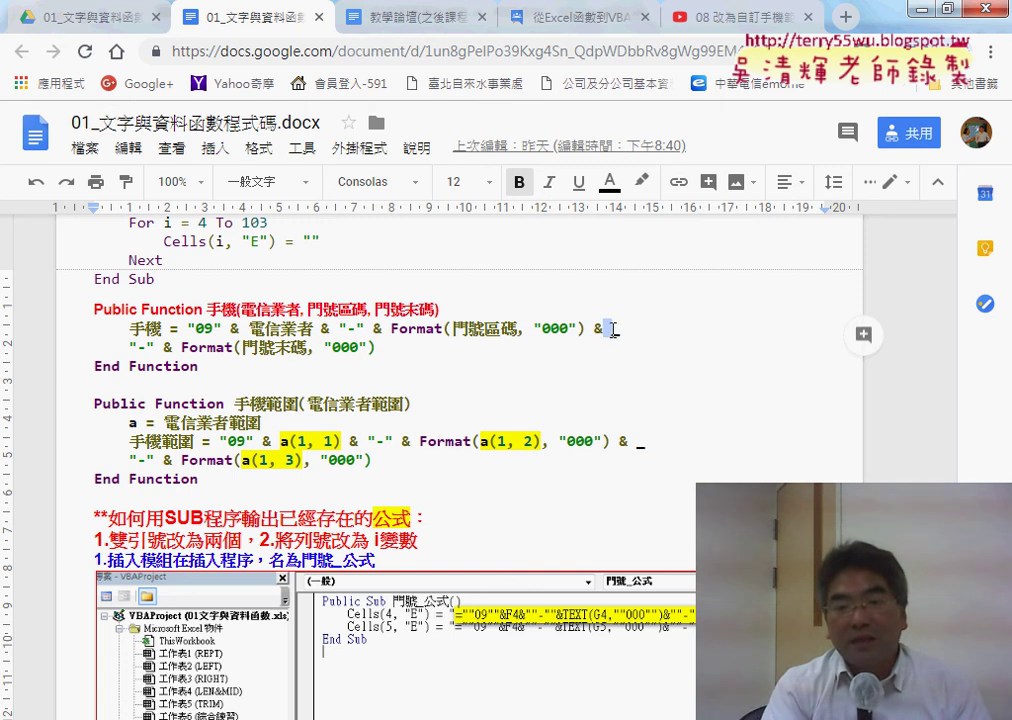
{"action": "left_click", "coordinate": [332, 347]}
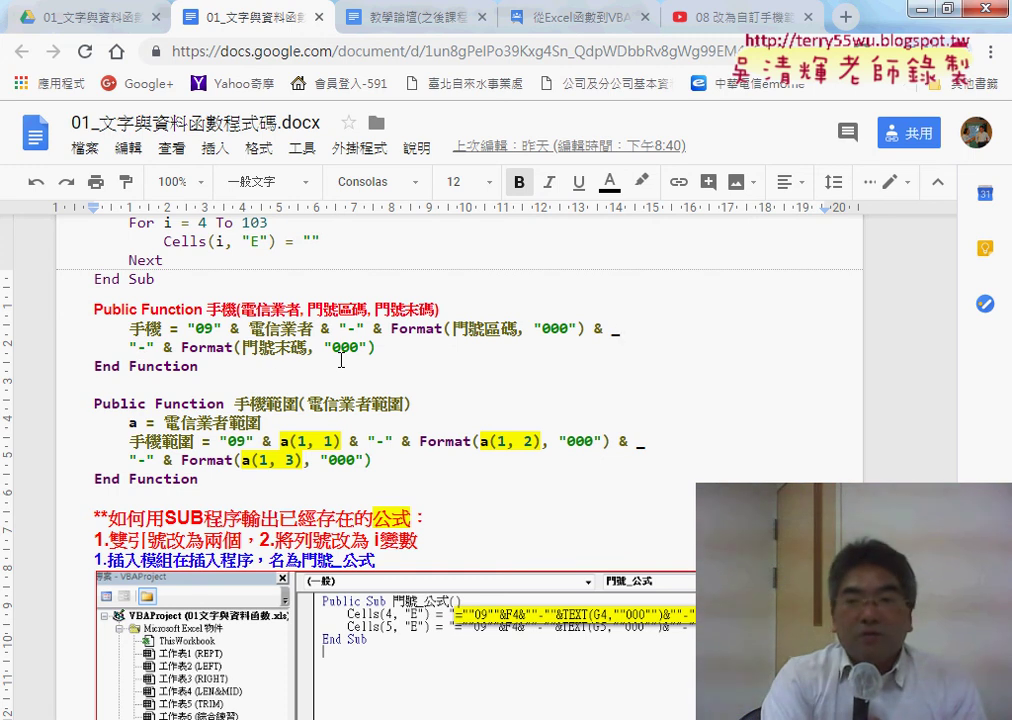
{"action": "left_click", "coordinate": [921, 9]}
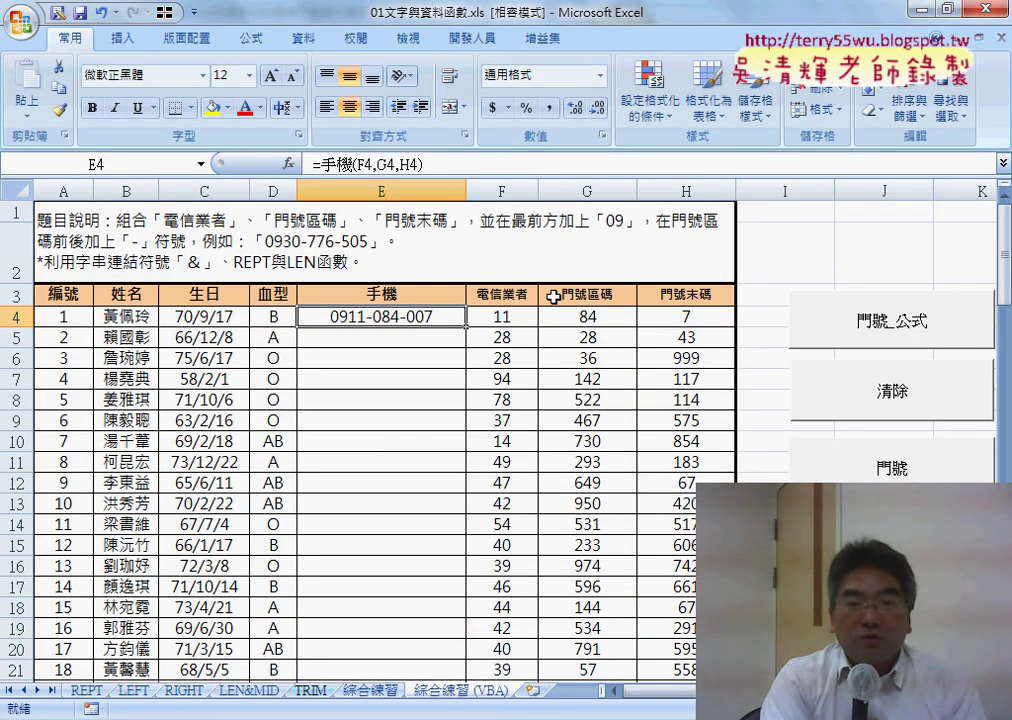
Step: Fill E4's formula down column E, clear it, and reselect E4 after checking F4, G4 and H4
{"action": "double_click", "coordinate": [466, 326]}
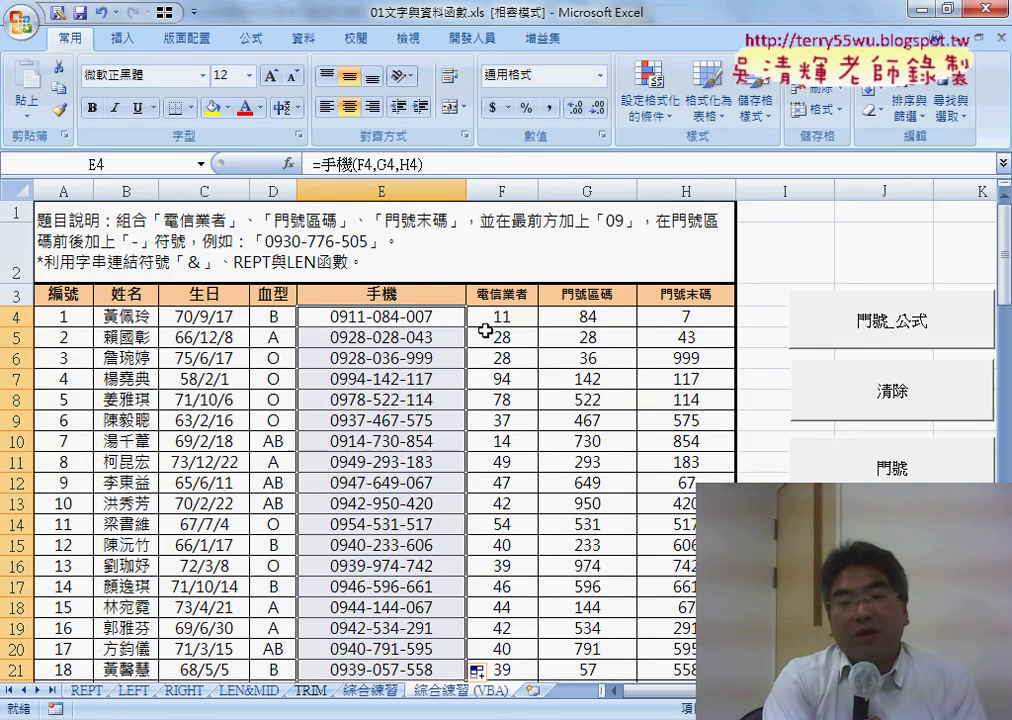
{"action": "left_click", "coordinate": [843, 407]}
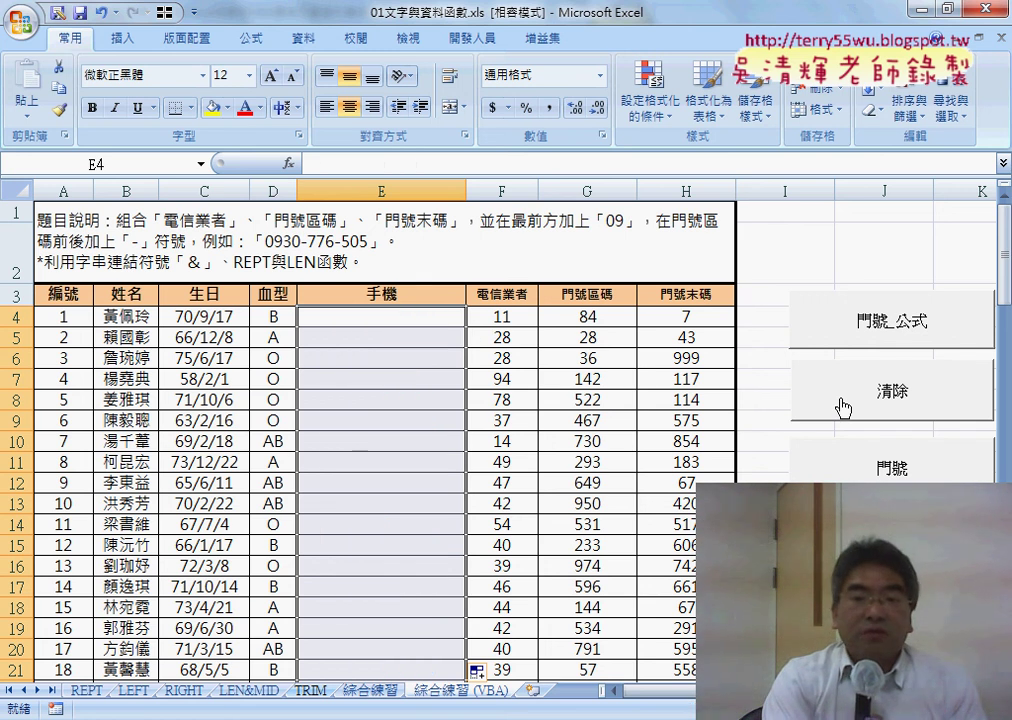
{"action": "left_click", "coordinate": [428, 322]}
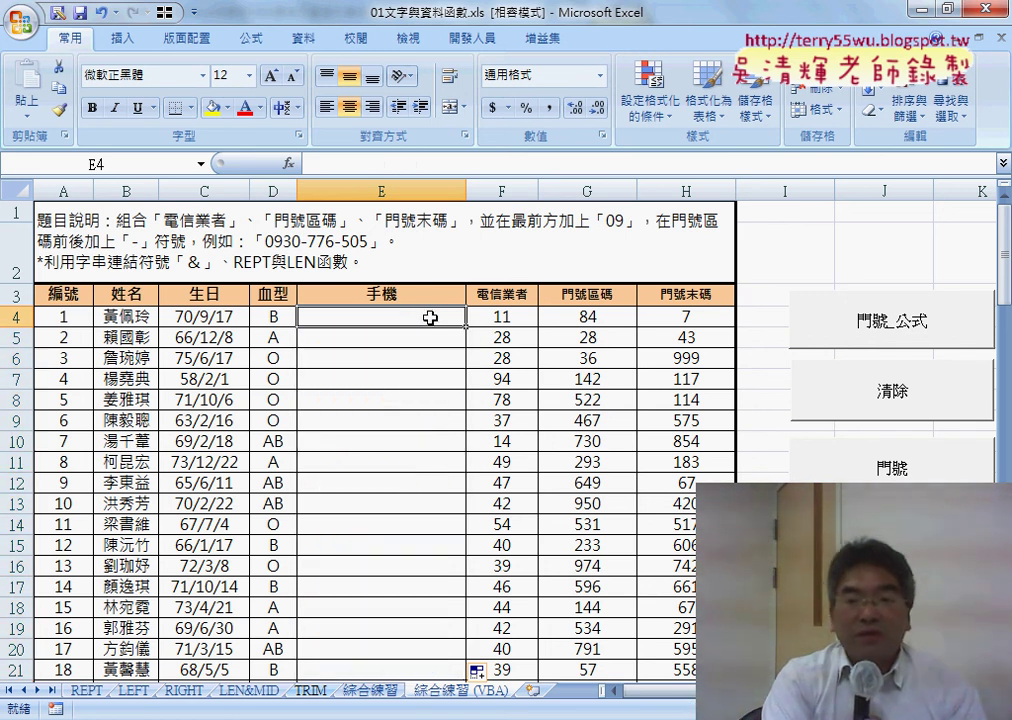
{"action": "left_click", "coordinate": [520, 316]}
{"action": "left_click", "coordinate": [590, 317]}
{"action": "left_click", "coordinate": [653, 317]}
{"action": "left_click", "coordinate": [380, 316]}
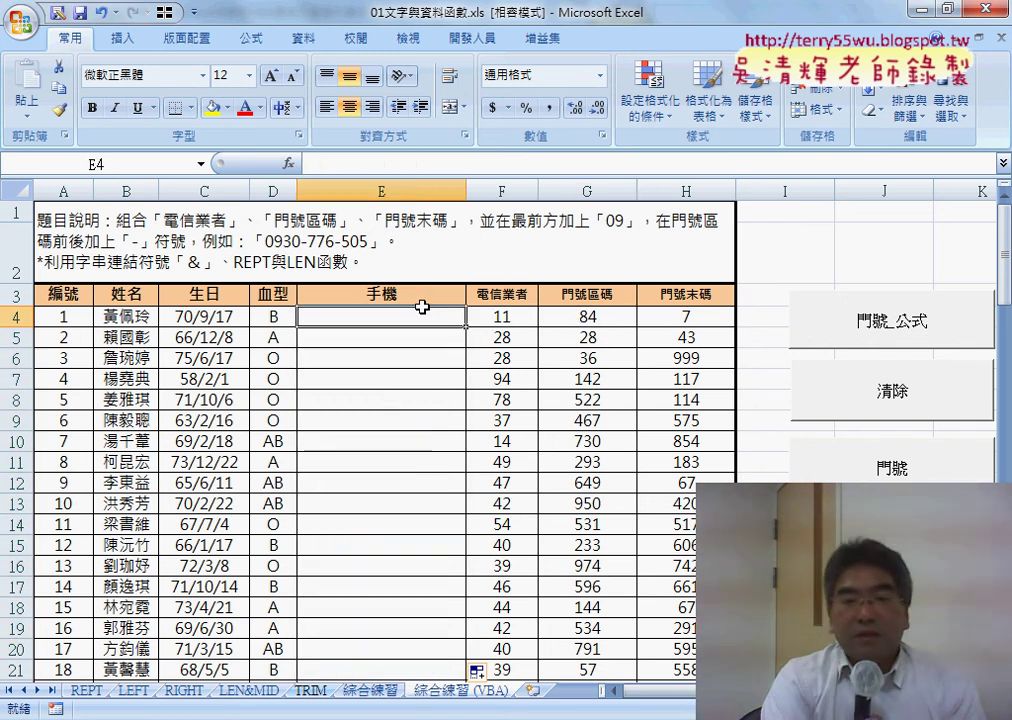
Step: Insert the user-defined 手機範圍 function into E4
{"action": "left_click", "coordinate": [289, 163]}
{"action": "left_click", "coordinate": [445, 451]}
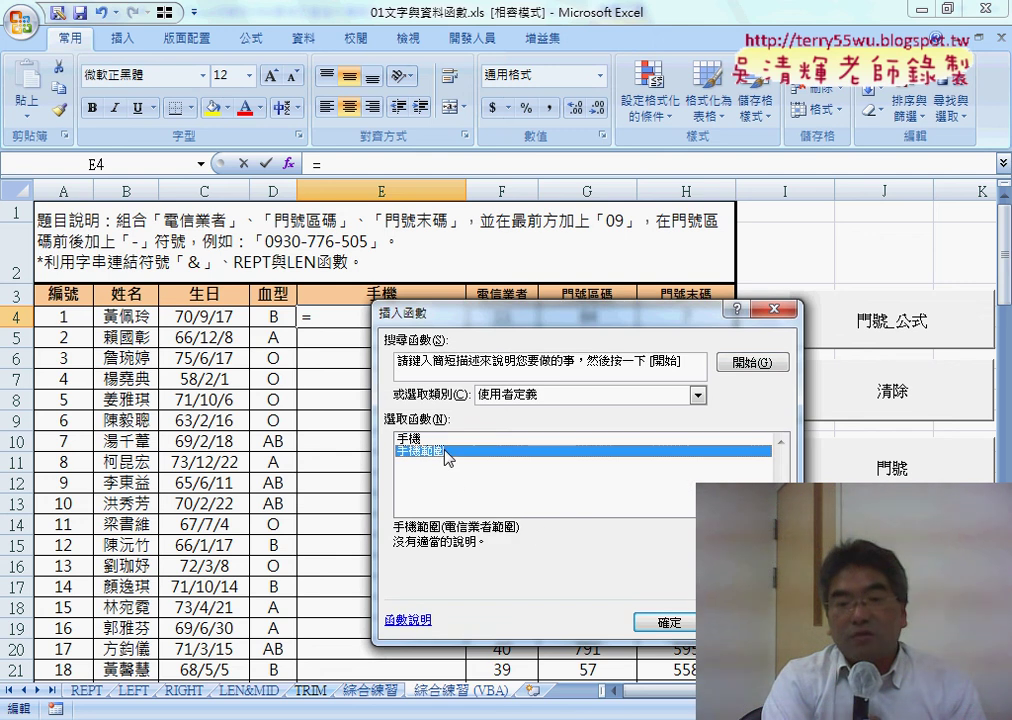
{"action": "left_click", "coordinate": [670, 627]}
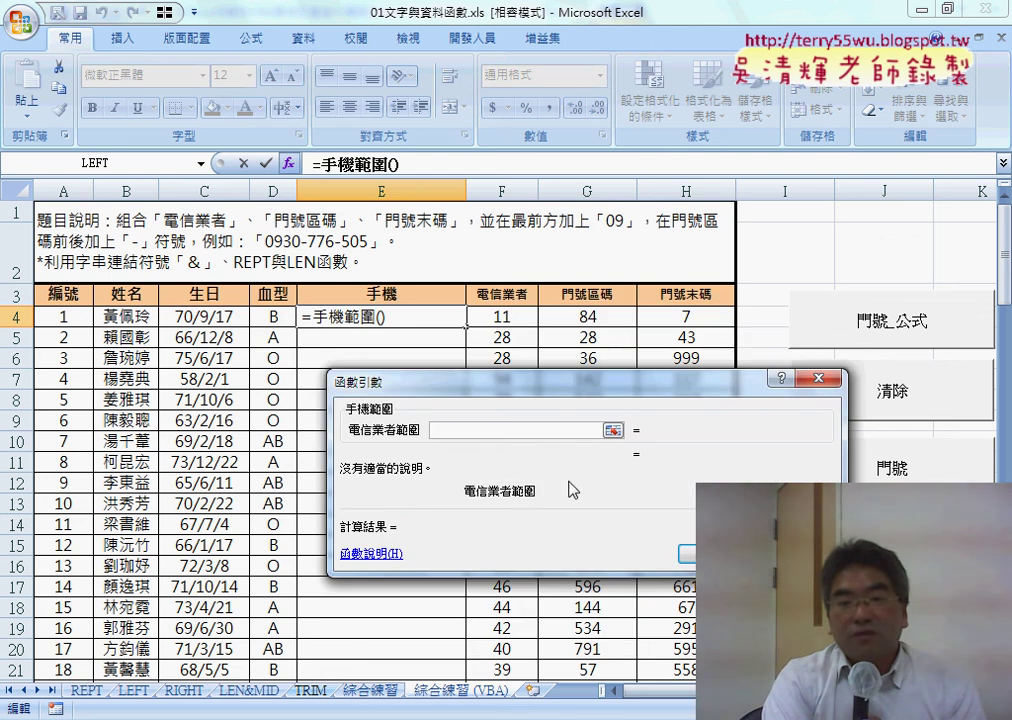
Step: Enter F4:H4 as the range argument and mark up the input cells and the E4 formula
{"action": "left_click_drag", "start_coordinate": [508, 318], "coordinate": [685, 318]}
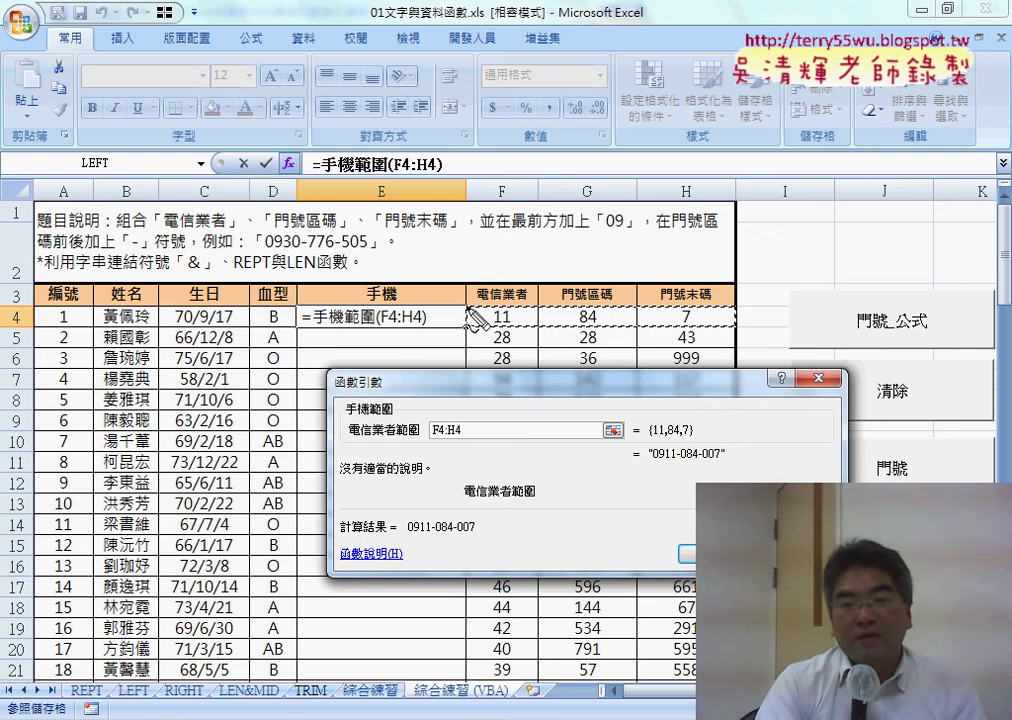
{"action": "mouse_move", "coordinate": [474, 318]}
{"action": "left_mouse_down"}
{"action": "mouse_move", "coordinate": [553, 330]}
{"action": "mouse_move", "coordinate": [536, 334]}
{"action": "left_mouse_up"}
{"action": "left_click_drag", "start_coordinate": [631, 290], "coordinate": [633, 330]}
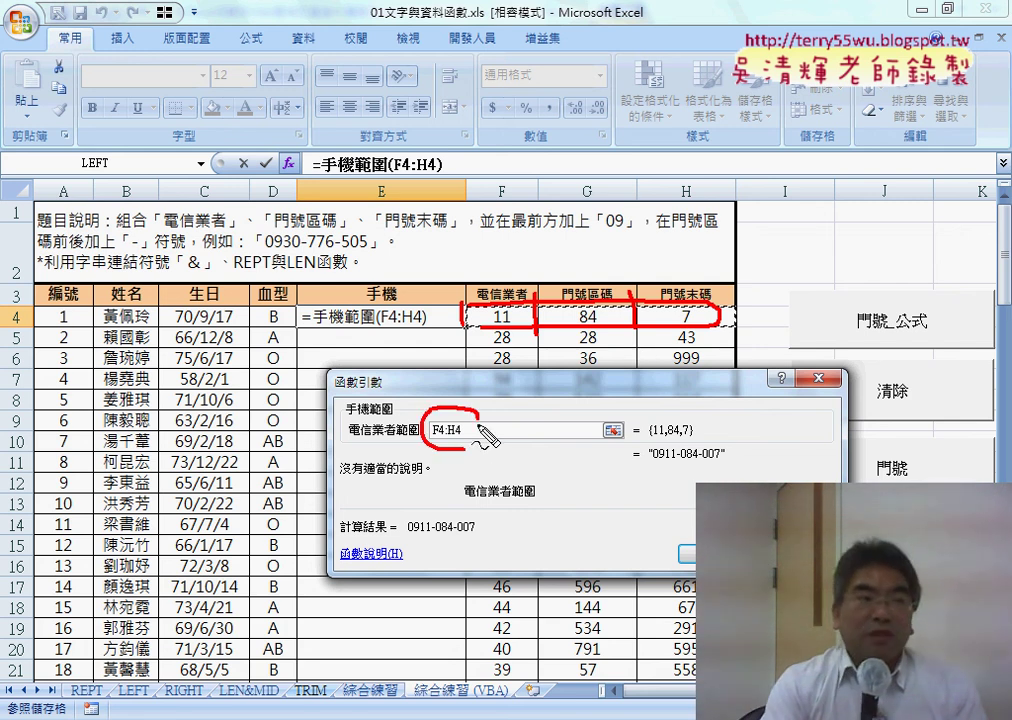
{"action": "left_click_drag", "start_coordinate": [466, 414], "coordinate": [460, 441]}
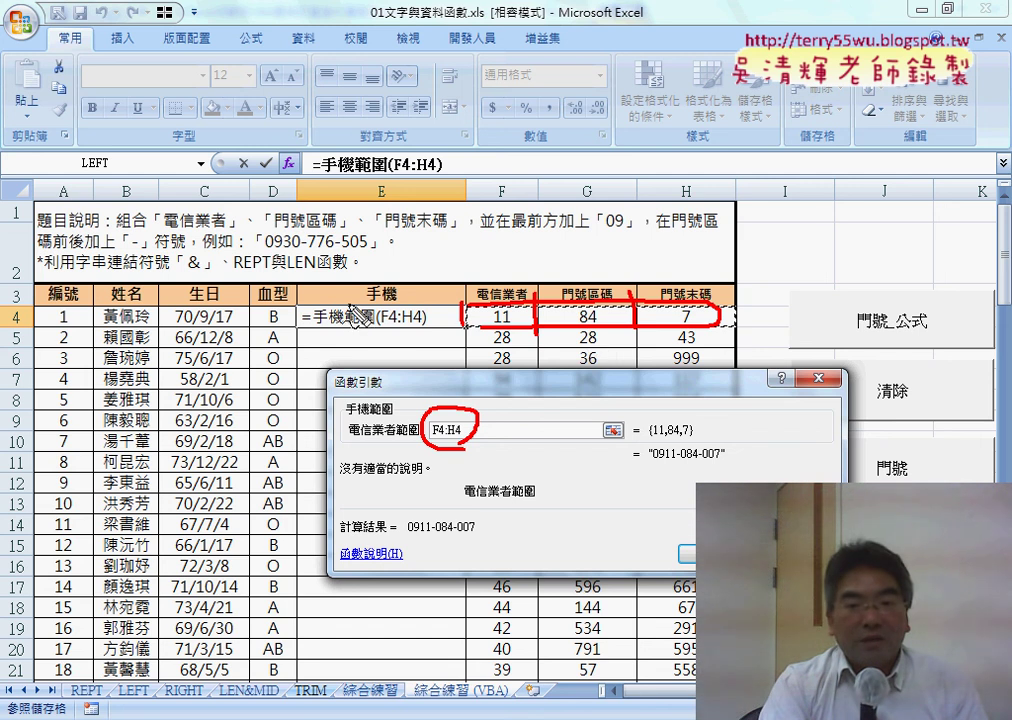
{"action": "left_click_drag", "start_coordinate": [337, 318], "coordinate": [455, 316]}
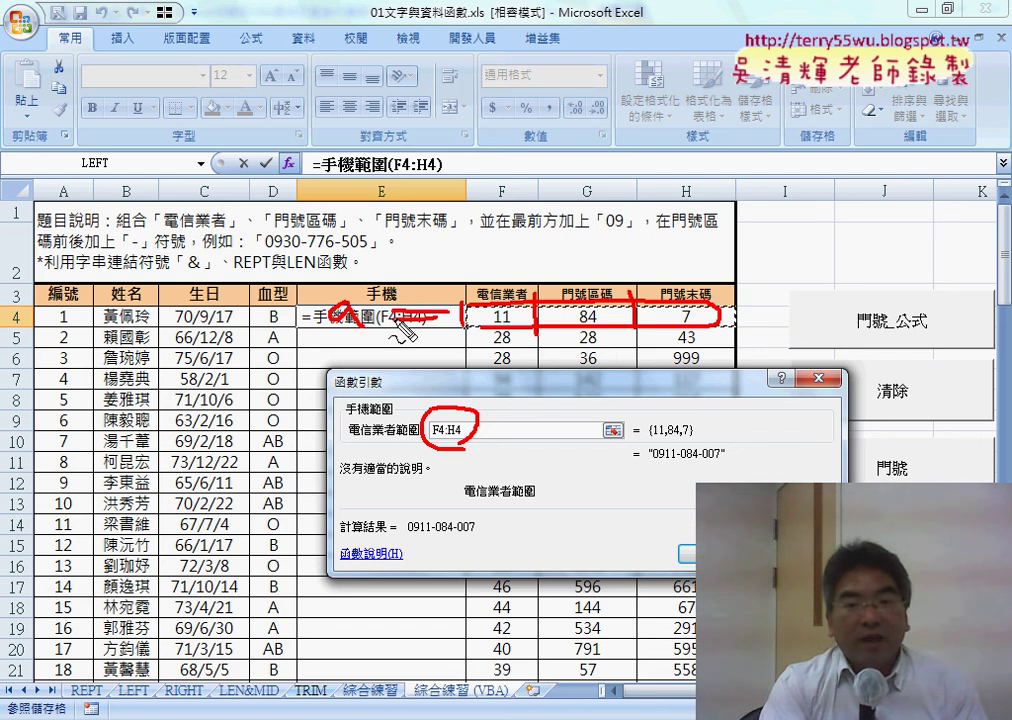
{"action": "left_click_drag", "start_coordinate": [328, 335], "coordinate": [362, 341]}
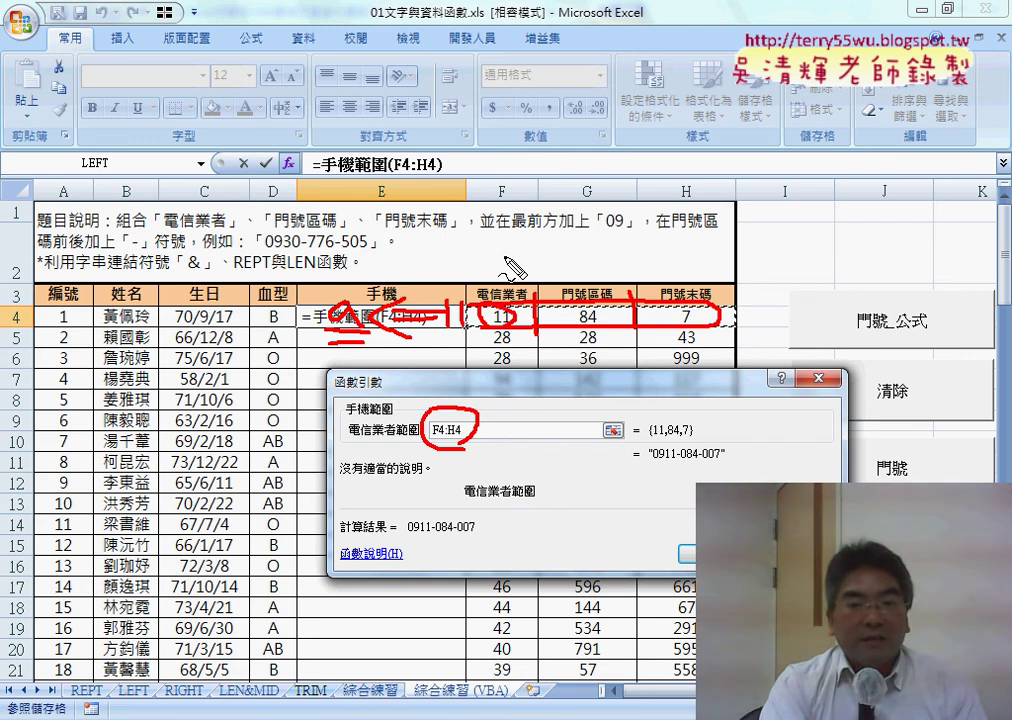
Step: Annotate columns F, G, H as elements 1, 2, 3 of array a, writing a(1,1) and a(1,2)
{"action": "left_click_drag", "start_coordinate": [503, 258], "coordinate": [503, 298]}
{"action": "left_click_drag", "start_coordinate": [592, 263], "coordinate": [610, 280]}
{"action": "left_click_drag", "start_coordinate": [686, 255], "coordinate": [690, 276]}
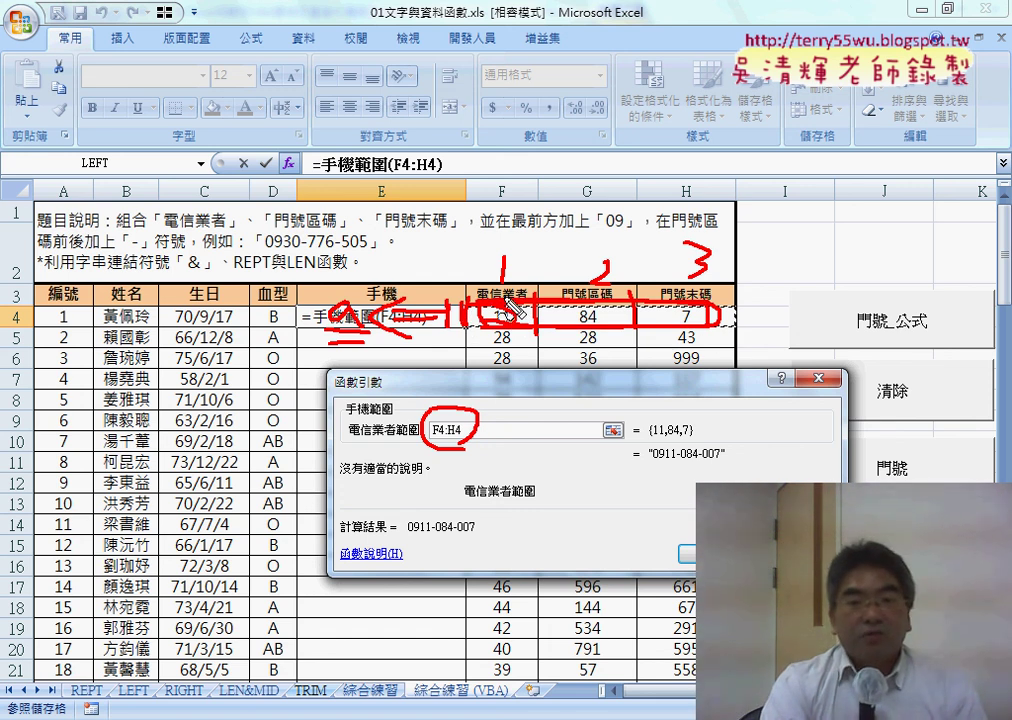
{"action": "mouse_move", "coordinate": [475, 204]}
{"action": "left_mouse_down"}
{"action": "mouse_move", "coordinate": [478, 222]}
{"action": "mouse_move", "coordinate": [503, 218]}
{"action": "mouse_move", "coordinate": [492, 222]}
{"action": "left_mouse_up"}
{"action": "mouse_move", "coordinate": [556, 188]}
{"action": "left_mouse_down"}
{"action": "mouse_move", "coordinate": [553, 218]}
{"action": "mouse_move", "coordinate": [584, 220]}
{"action": "left_mouse_up"}
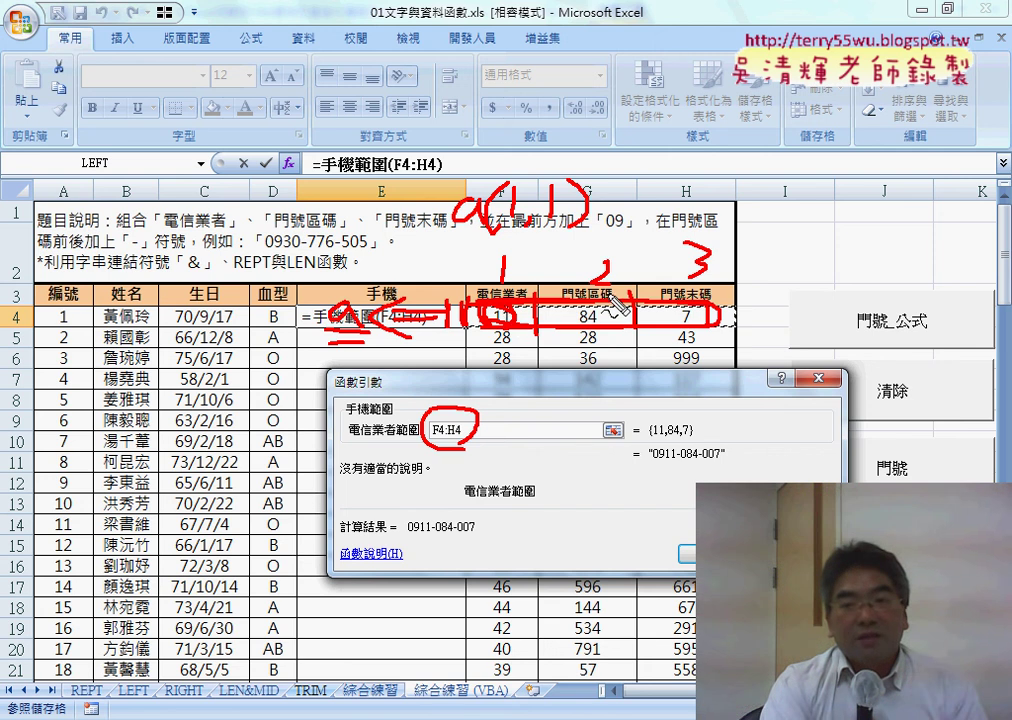
{"action": "left_click_drag", "start_coordinate": [663, 195], "coordinate": [678, 222]}
{"action": "mouse_move", "coordinate": [698, 195]}
{"action": "left_mouse_down"}
{"action": "mouse_move", "coordinate": [697, 222]}
{"action": "mouse_move", "coordinate": [708, 226]}
{"action": "left_mouse_up"}
{"action": "mouse_move", "coordinate": [738, 188]}
{"action": "left_mouse_down"}
{"action": "mouse_move", "coordinate": [763, 200]}
{"action": "mouse_move", "coordinate": [770, 226]}
{"action": "left_mouse_up"}
{"action": "left_click_drag", "start_coordinate": [782, 190], "coordinate": [786, 234]}
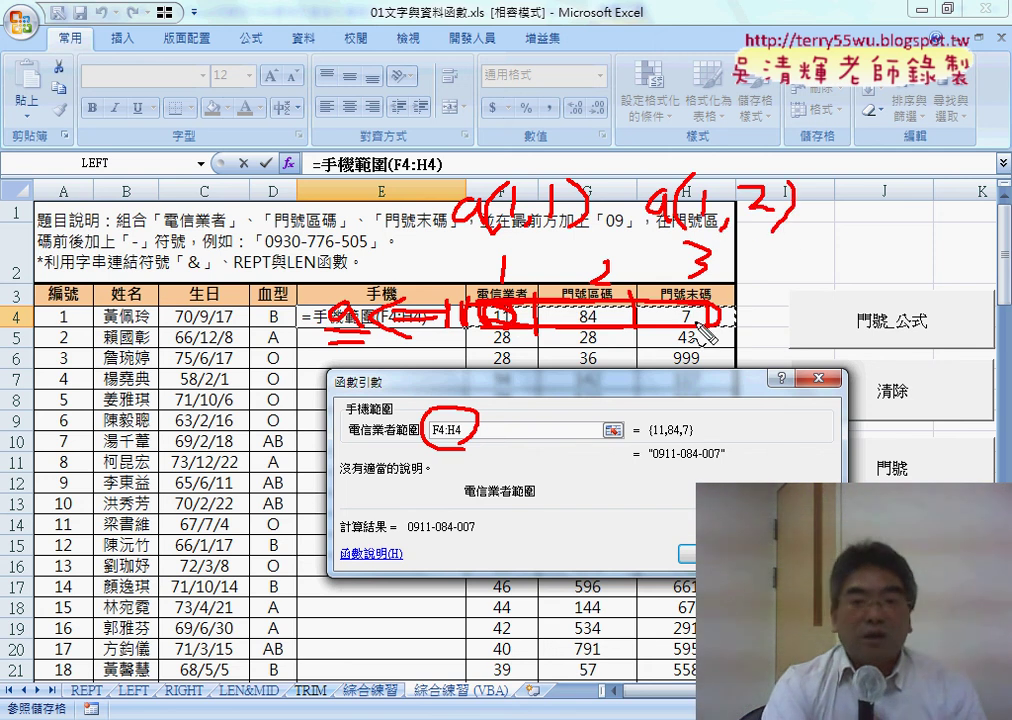
Step: Confirm =手機範圍(F4:H4) in E4, fill it down column E, and switch to the browser
{"action": "key", "text": "Escape"}
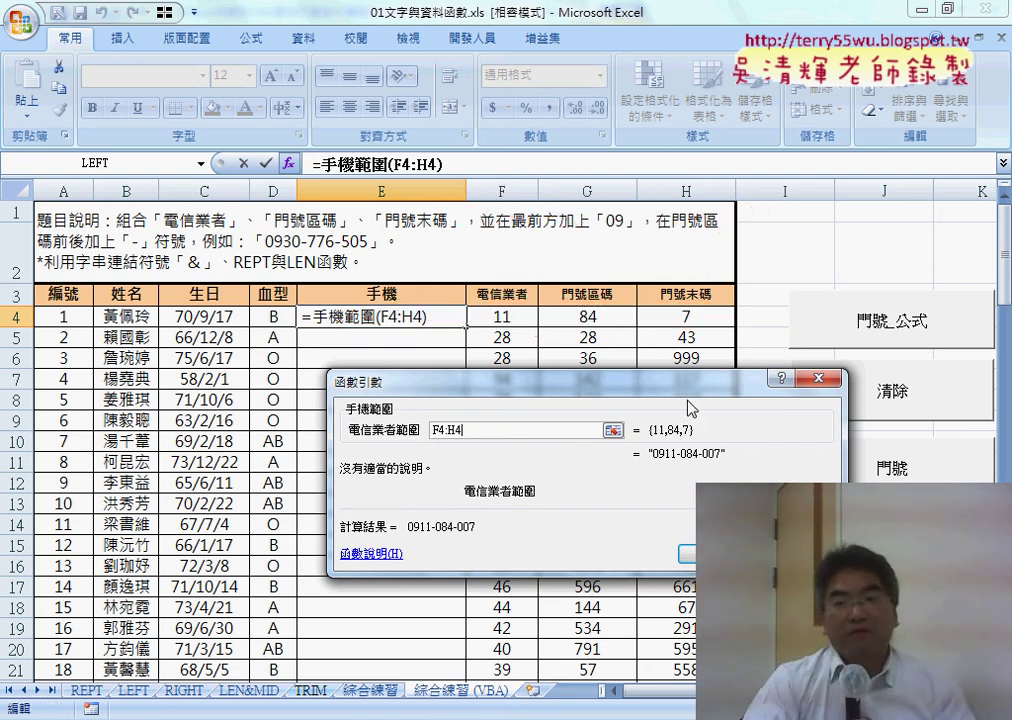
{"action": "key", "text": "Return"}
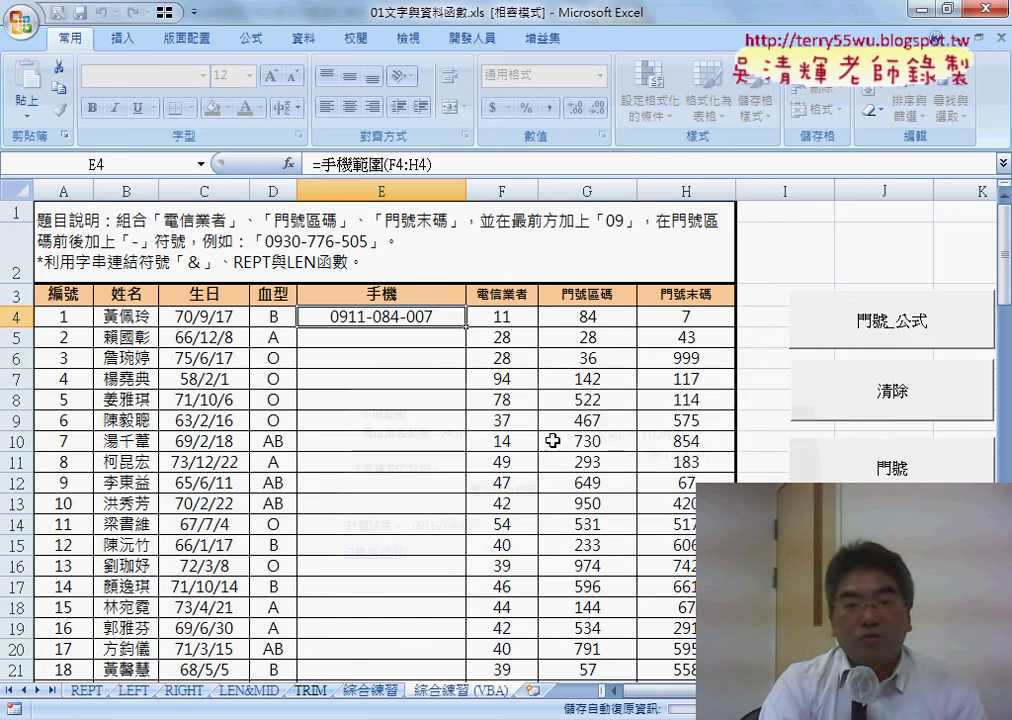
{"action": "double_click", "coordinate": [465, 326]}
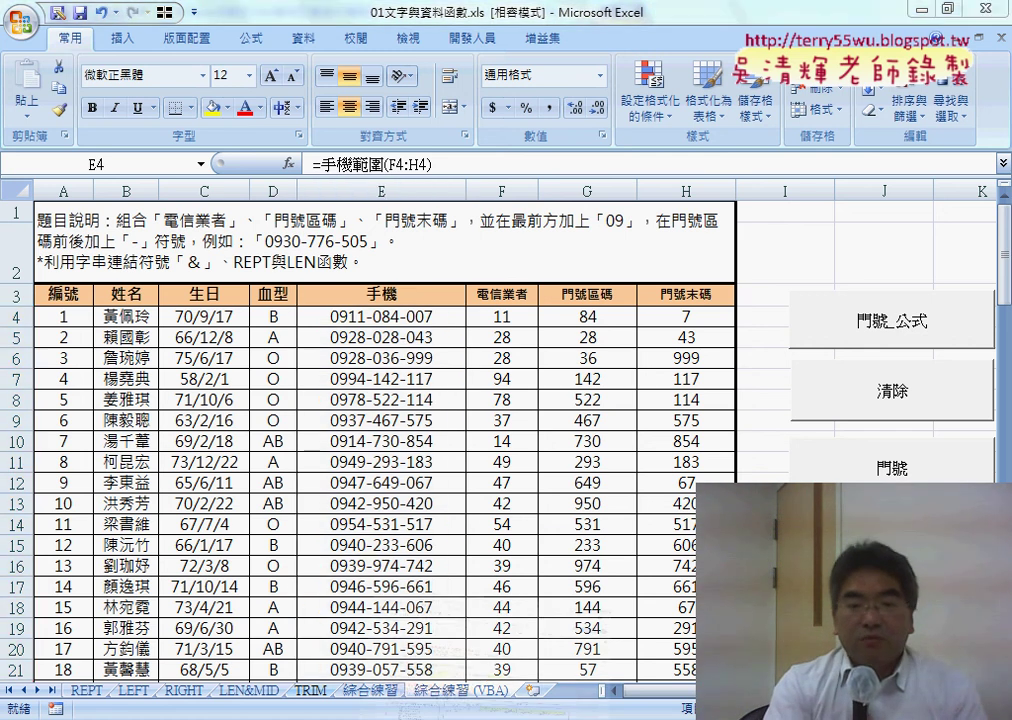
{"action": "key", "text": "alt+Tab"}
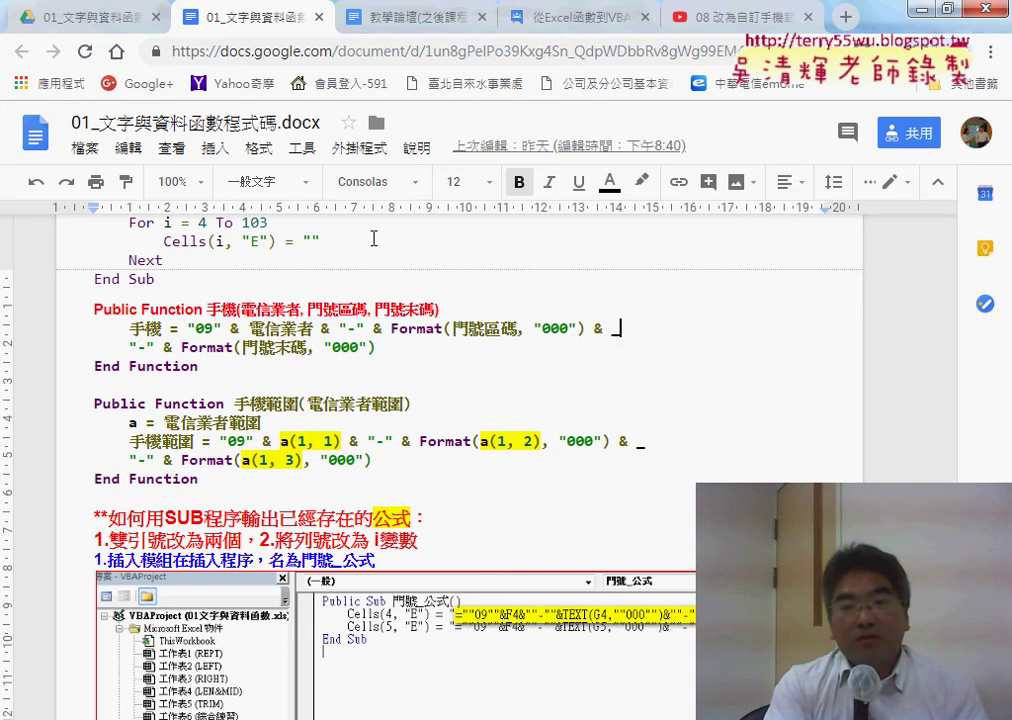
Step: Close the YouTube video and playlist tabs and minimize Chrome
{"action": "left_click", "coordinate": [560, 17]}
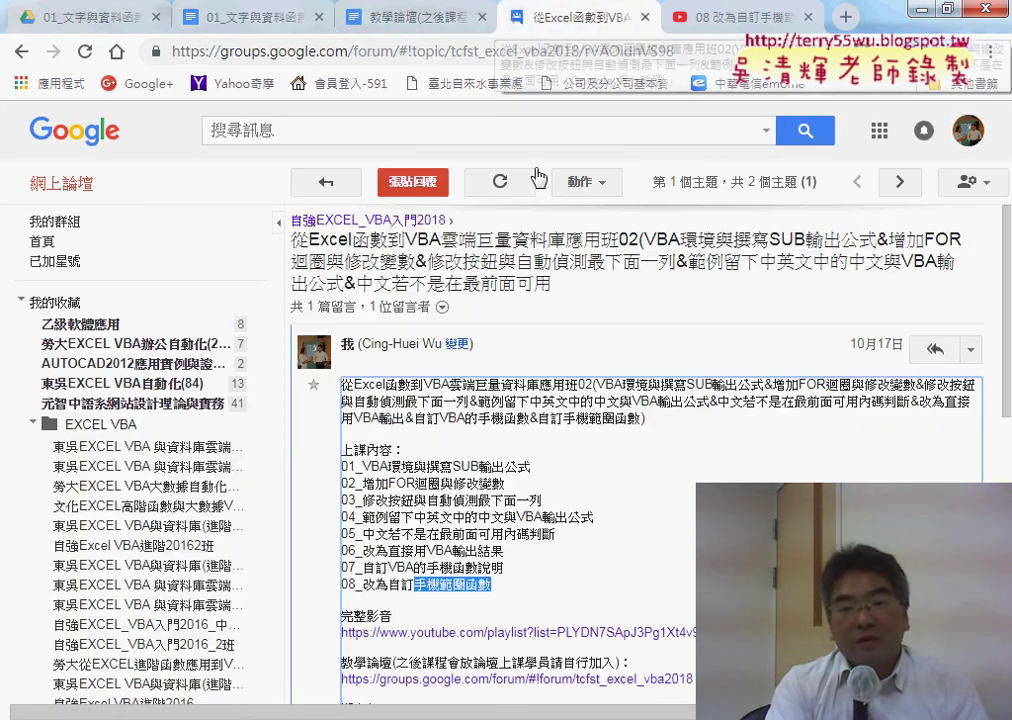
{"action": "left_click", "coordinate": [555, 633]}
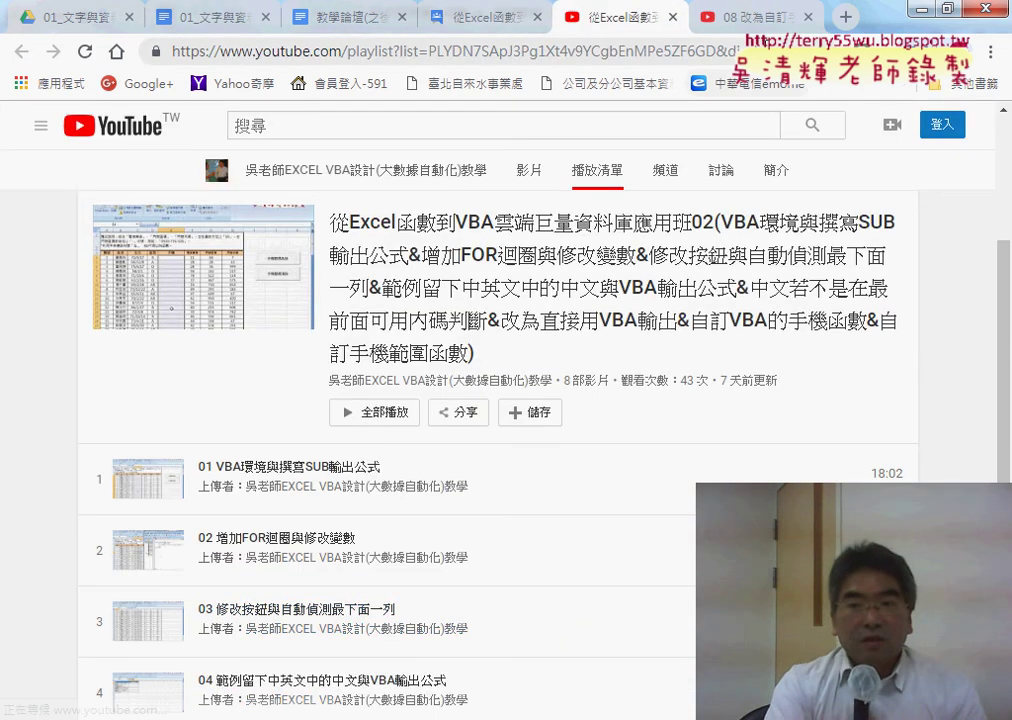
{"action": "left_click", "coordinate": [808, 18]}
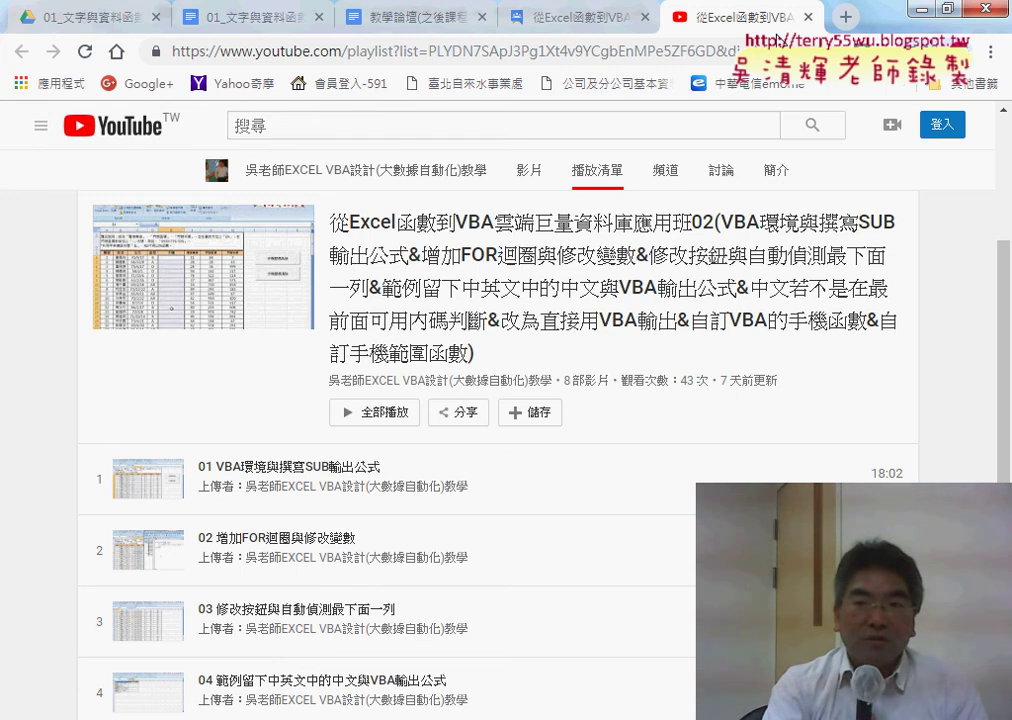
{"action": "left_click", "coordinate": [808, 18]}
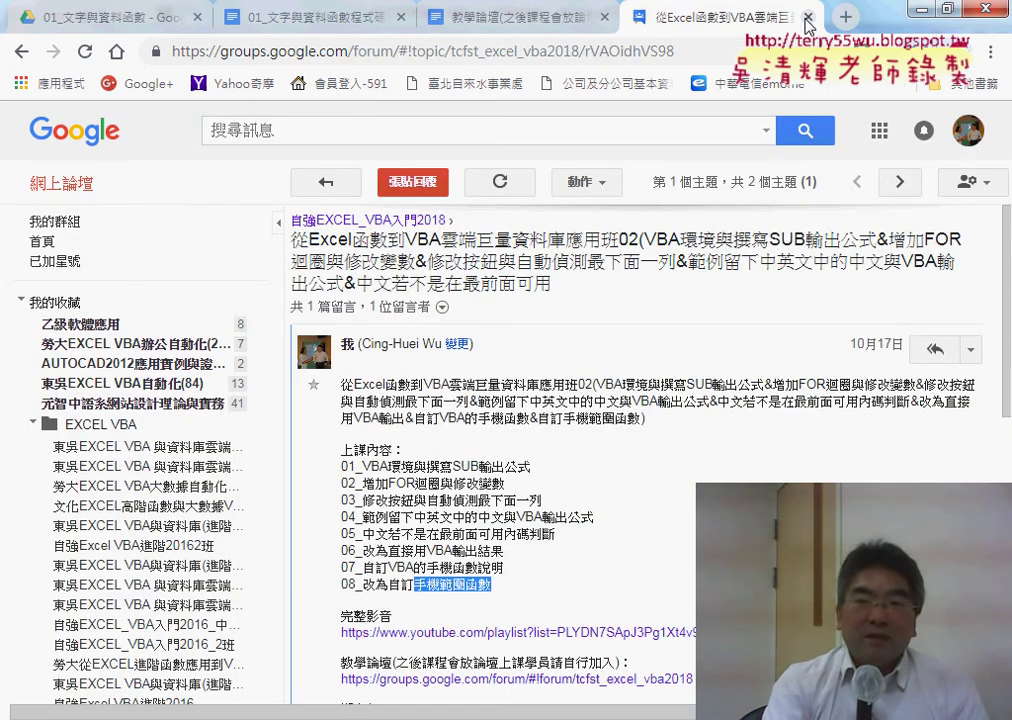
{"action": "left_click", "coordinate": [918, 12]}
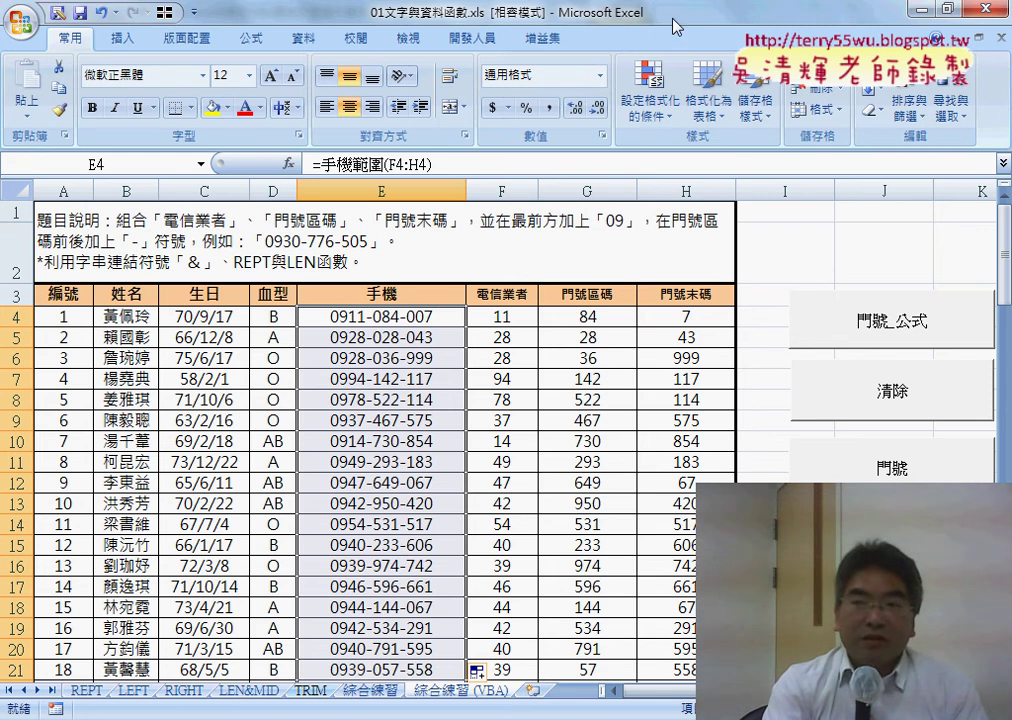
Step: Close the phone-number workbook saving changes, then open 151擷取括弧中字串.xlsx from the folder
{"action": "left_click", "coordinate": [986, 9]}
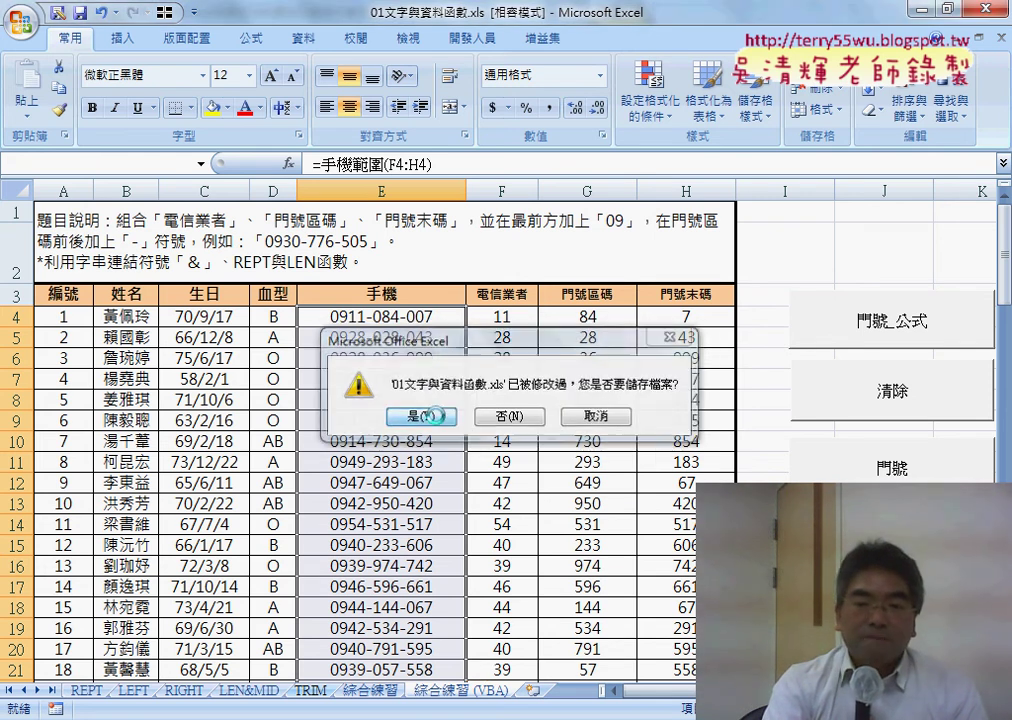
{"action": "left_click", "coordinate": [445, 410]}
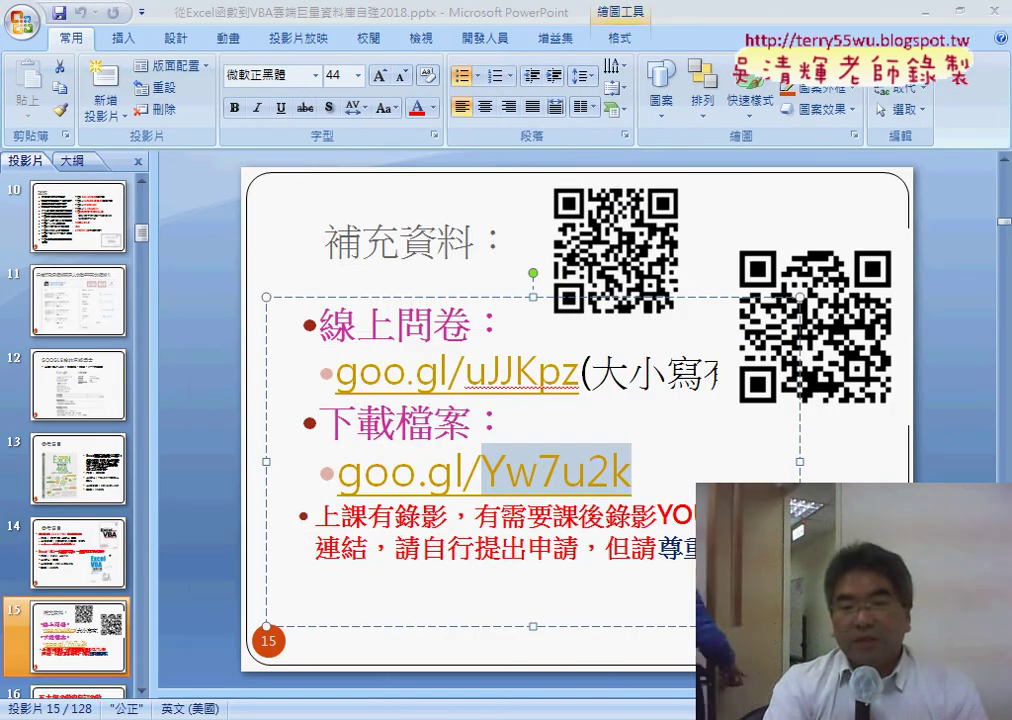
{"action": "key", "text": "alt+Tab"}
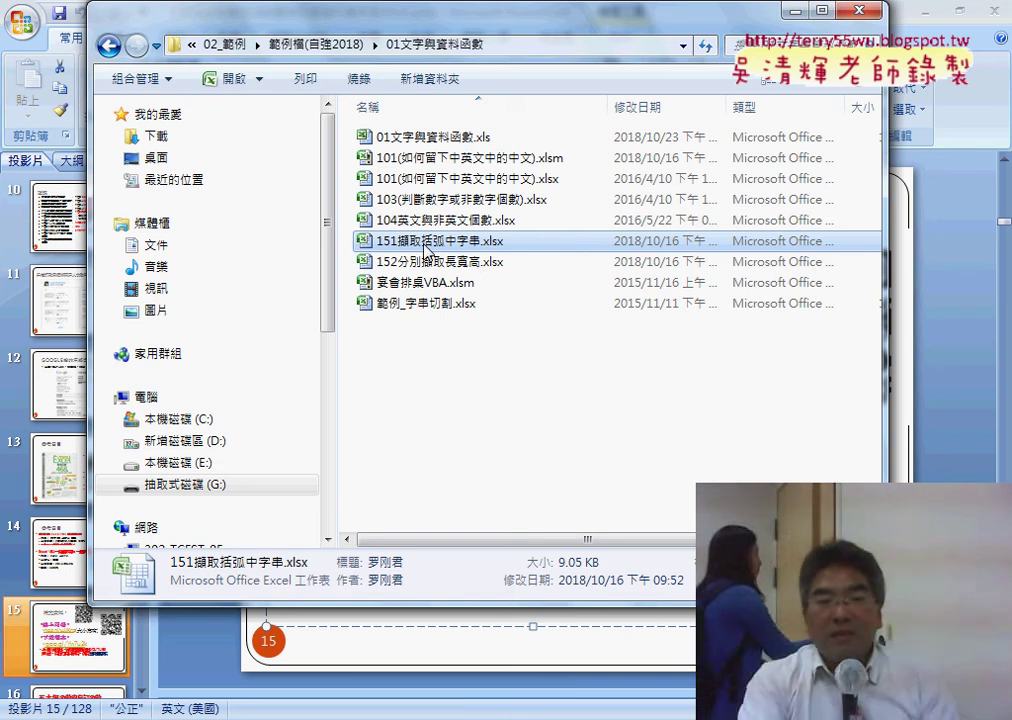
{"action": "double_click", "coordinate": [425, 241]}
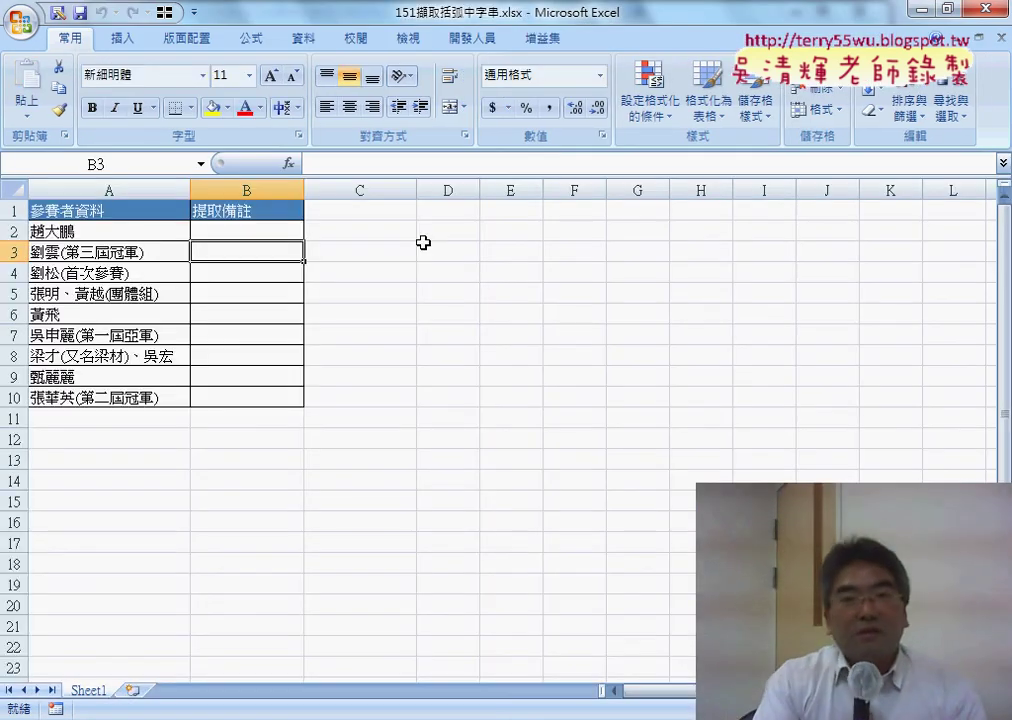
Step: Look over cells B2, A3 and B3, then highlight 第三屆冠軍 inside A3's parentheses
{"action": "left_click", "coordinate": [285, 230]}
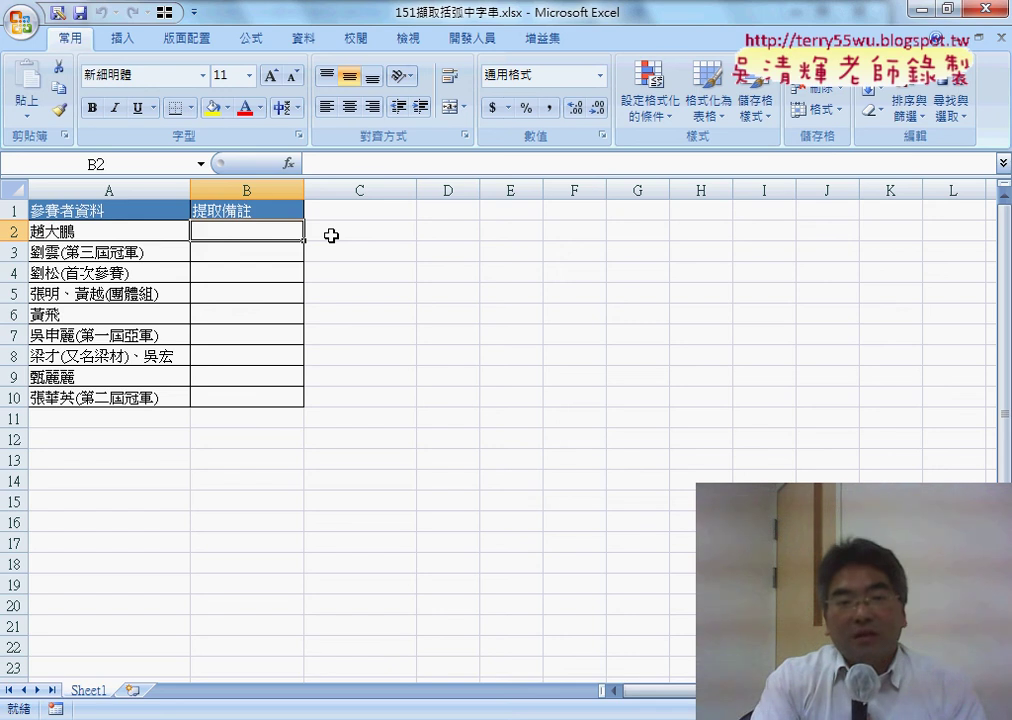
{"action": "left_click", "coordinate": [113, 251]}
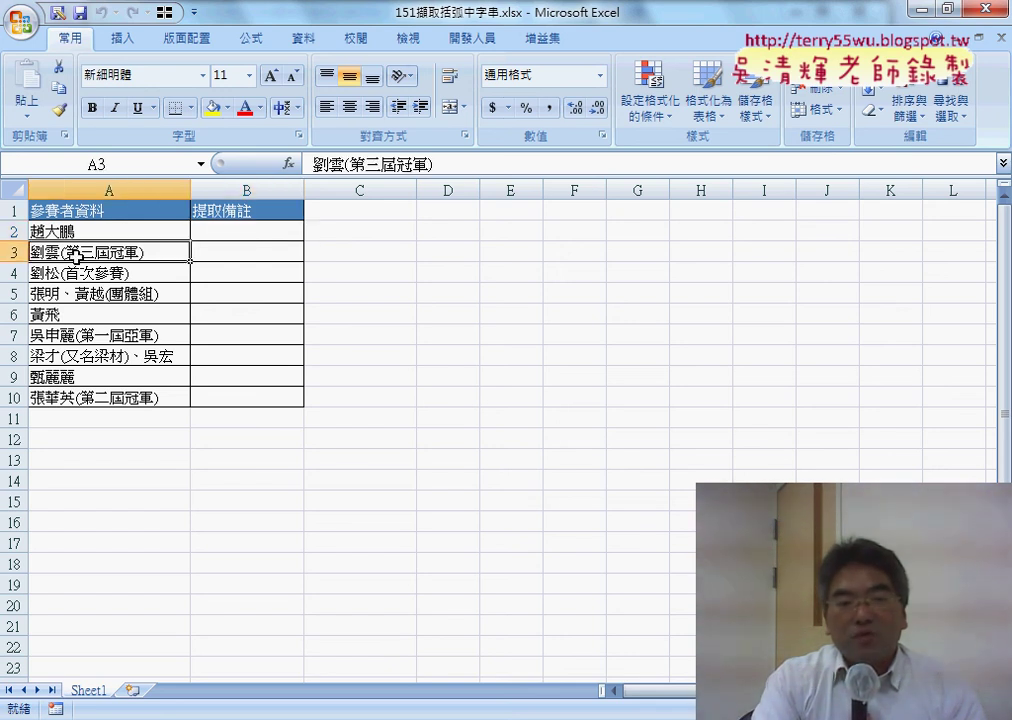
{"action": "left_click", "coordinate": [241, 251]}
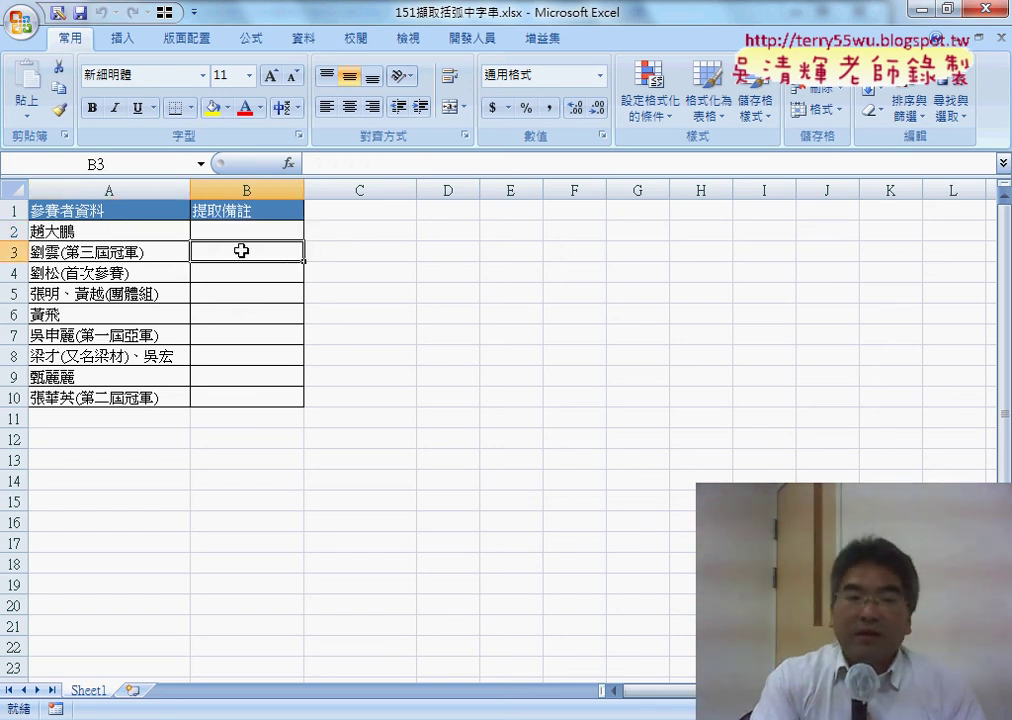
{"action": "double_click", "coordinate": [77, 253]}
{"action": "left_click_drag", "start_coordinate": [64, 252], "coordinate": [143, 252]}
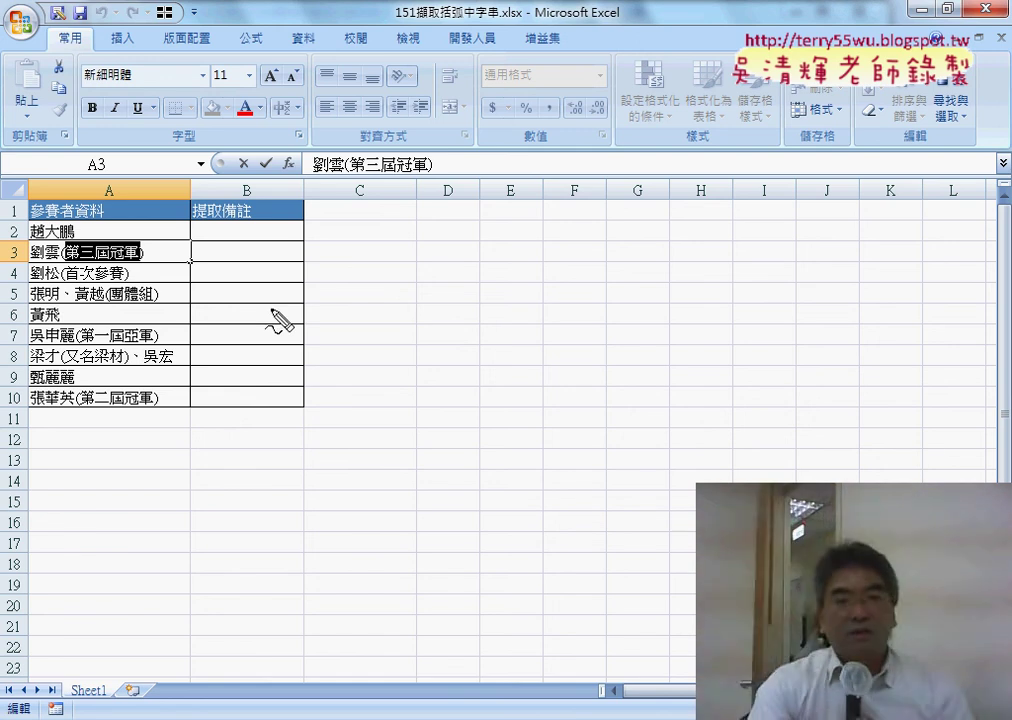
Step: Circle answer cell B3, write the hint find, and mark the brackets in A3
{"action": "mouse_move", "coordinate": [248, 266]}
{"action": "left_mouse_down"}
{"action": "mouse_move", "coordinate": [220, 262]}
{"action": "mouse_move", "coordinate": [264, 238]}
{"action": "left_mouse_up"}
{"action": "mouse_move", "coordinate": [283, 170]}
{"action": "left_mouse_down"}
{"action": "mouse_move", "coordinate": [252, 242]}
{"action": "mouse_move", "coordinate": [285, 232]}
{"action": "left_mouse_up"}
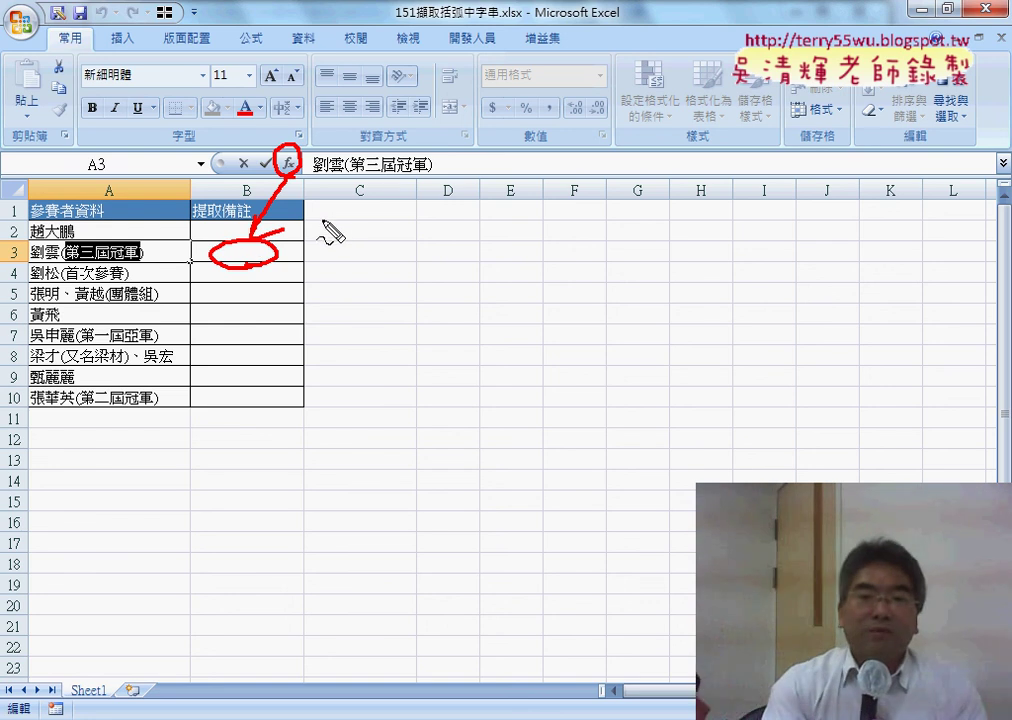
{"action": "mouse_move", "coordinate": [369, 224]}
{"action": "left_mouse_down"}
{"action": "mouse_move", "coordinate": [358, 262]}
{"action": "mouse_move", "coordinate": [367, 240]}
{"action": "mouse_move", "coordinate": [380, 258]}
{"action": "mouse_move", "coordinate": [418, 259]}
{"action": "left_mouse_up"}
{"action": "left_click", "coordinate": [377, 232]}
{"action": "left_click_drag", "start_coordinate": [358, 268], "coordinate": [418, 266]}
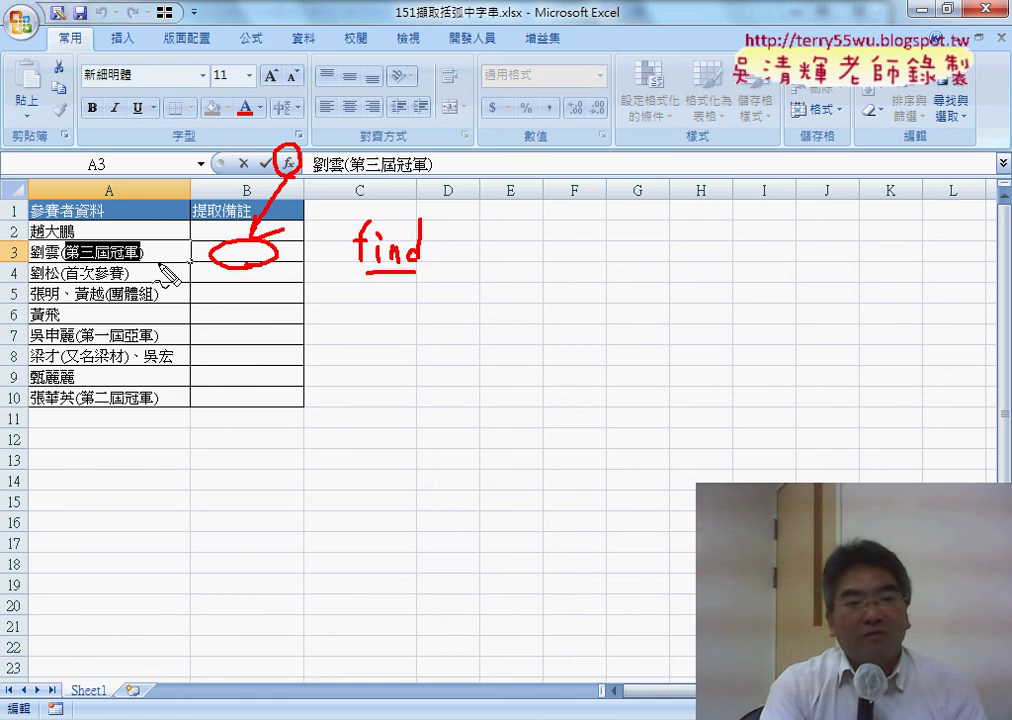
{"action": "left_click_drag", "start_coordinate": [70, 242], "coordinate": [66, 266]}
{"action": "left_click_drag", "start_coordinate": [138, 238], "coordinate": [144, 264]}
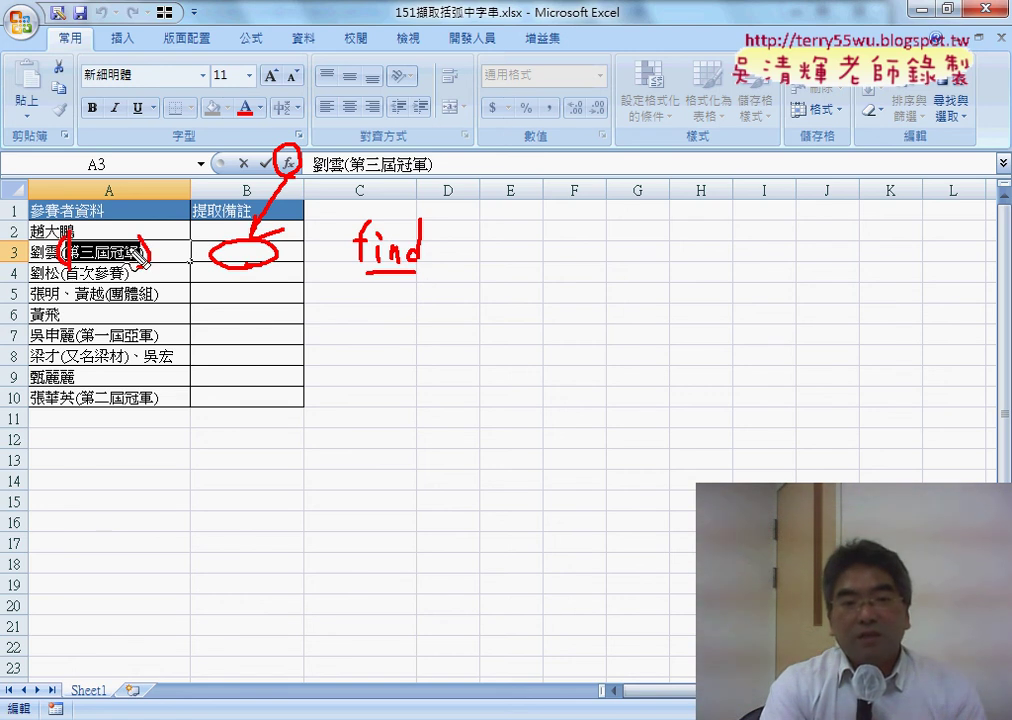
{"action": "left_click_drag", "start_coordinate": [140, 237], "coordinate": [142, 268]}
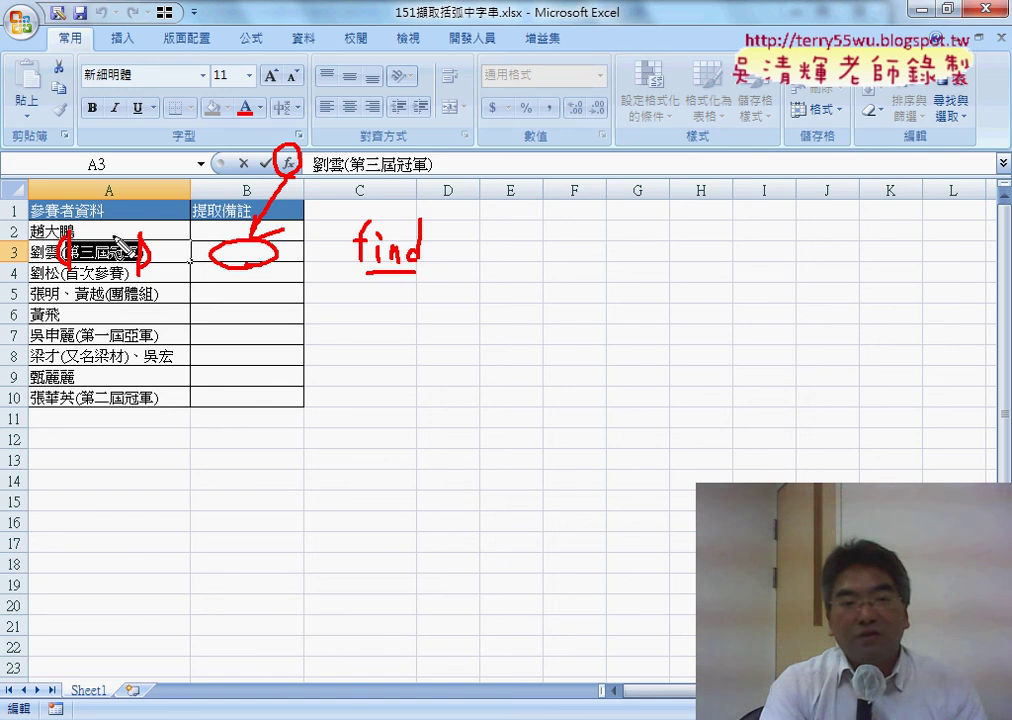
{"action": "mouse_move", "coordinate": [72, 236]}
{"action": "left_mouse_down"}
{"action": "mouse_move", "coordinate": [120, 232]}
{"action": "mouse_move", "coordinate": [72, 242]}
{"action": "left_mouse_up"}
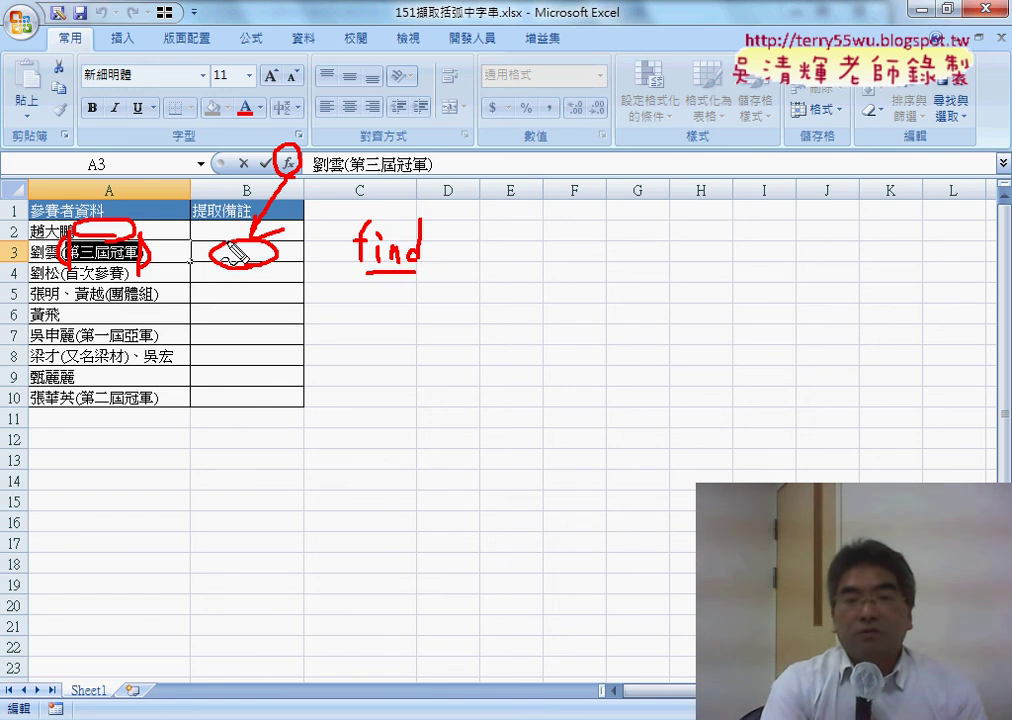
Step: Write iferror, sketch an arrow to a new sheet, and write sub and function
{"action": "left_click_drag", "start_coordinate": [340, 316], "coordinate": [338, 345]}
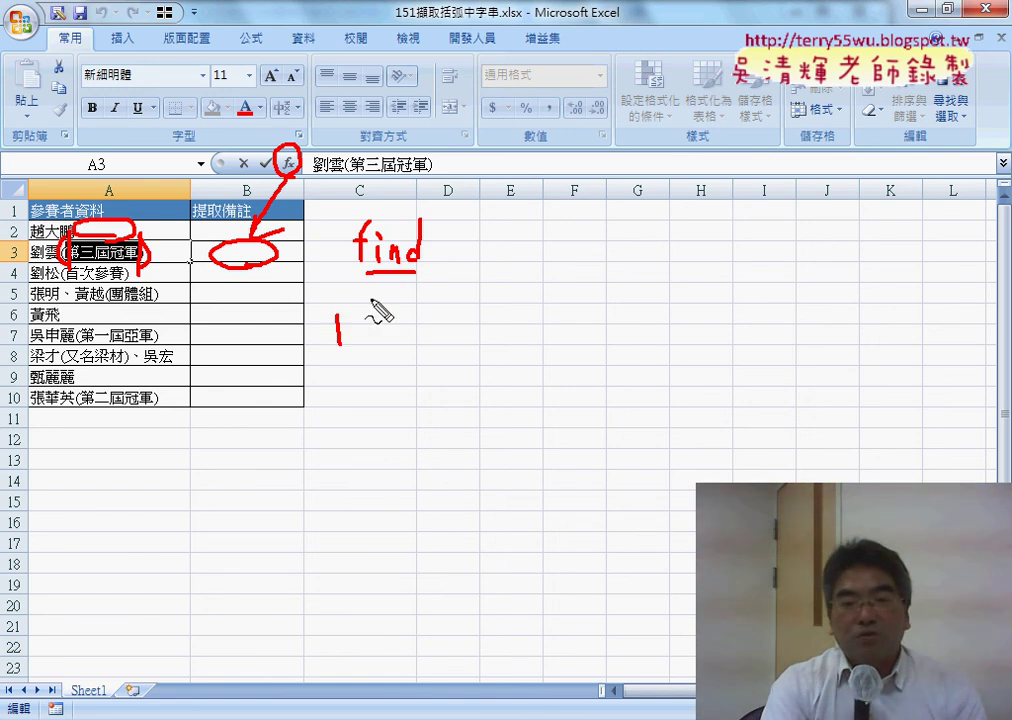
{"action": "mouse_move", "coordinate": [363, 292]}
{"action": "left_mouse_down"}
{"action": "mouse_move", "coordinate": [350, 338]}
{"action": "mouse_move", "coordinate": [342, 316]}
{"action": "mouse_move", "coordinate": [378, 338]}
{"action": "mouse_move", "coordinate": [394, 320]}
{"action": "mouse_move", "coordinate": [458, 318]}
{"action": "mouse_move", "coordinate": [332, 348]}
{"action": "left_mouse_up"}
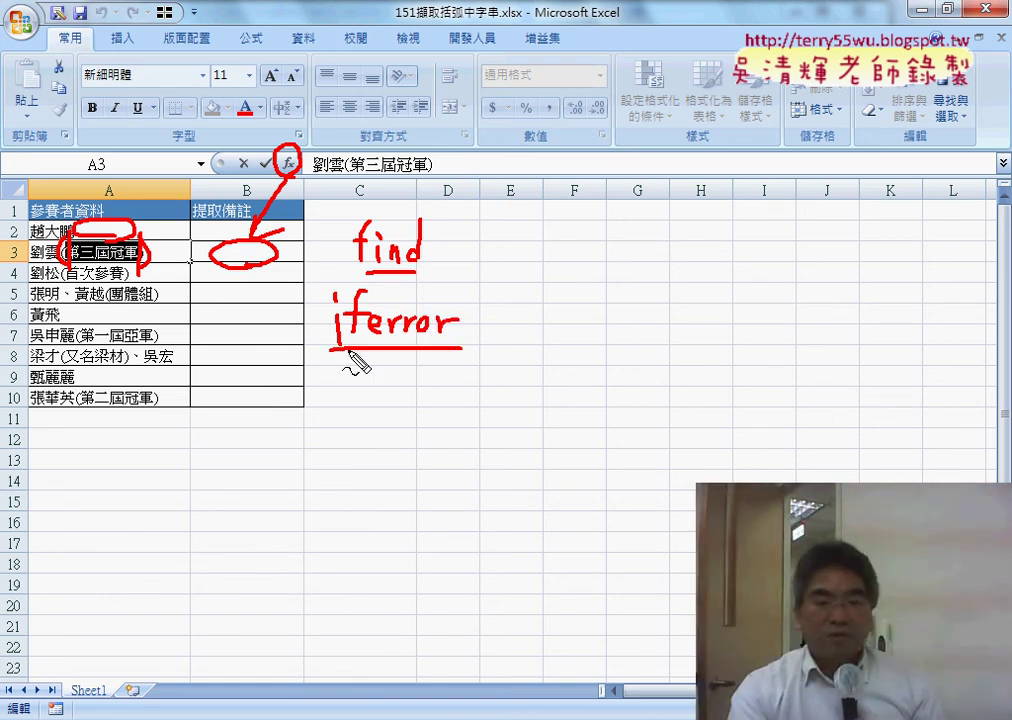
{"action": "left_click_drag", "start_coordinate": [152, 698], "coordinate": [156, 694]}
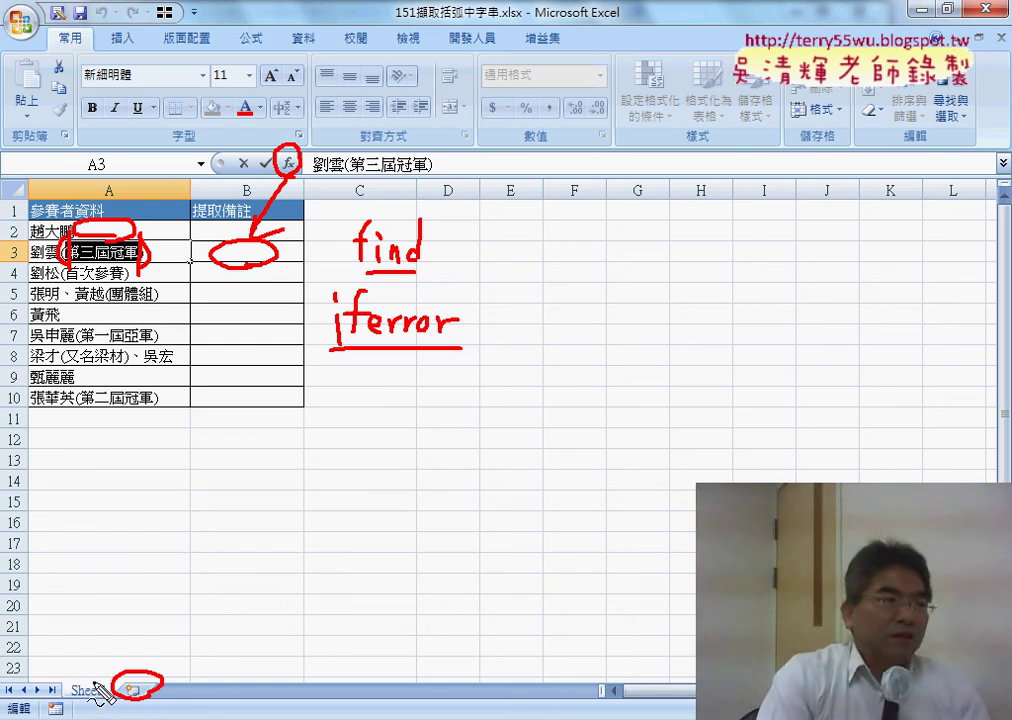
{"action": "mouse_move", "coordinate": [83, 668]}
{"action": "left_mouse_down"}
{"action": "mouse_move", "coordinate": [205, 678]}
{"action": "mouse_move", "coordinate": [216, 690]}
{"action": "mouse_move", "coordinate": [262, 656]}
{"action": "mouse_move", "coordinate": [268, 683]}
{"action": "mouse_move", "coordinate": [301, 668]}
{"action": "mouse_move", "coordinate": [316, 684]}
{"action": "mouse_move", "coordinate": [312, 672]}
{"action": "mouse_move", "coordinate": [215, 692]}
{"action": "left_mouse_up"}
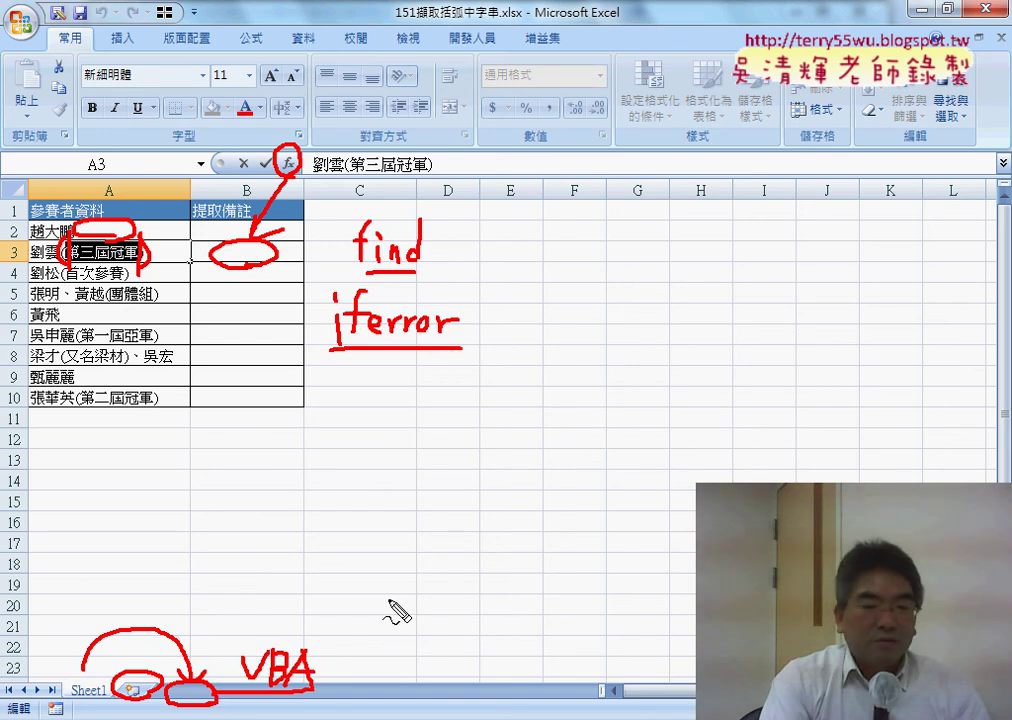
{"action": "mouse_move", "coordinate": [375, 598]}
{"action": "left_mouse_down"}
{"action": "mouse_move", "coordinate": [355, 628]}
{"action": "mouse_move", "coordinate": [407, 620]}
{"action": "left_mouse_up"}
{"action": "mouse_move", "coordinate": [425, 575]}
{"action": "left_mouse_down"}
{"action": "mouse_move", "coordinate": [445, 610]}
{"action": "mouse_move", "coordinate": [382, 690]}
{"action": "mouse_move", "coordinate": [456, 690]}
{"action": "left_mouse_up"}
{"action": "mouse_move", "coordinate": [449, 676]}
{"action": "left_mouse_down"}
{"action": "mouse_move", "coordinate": [468, 675]}
{"action": "mouse_move", "coordinate": [474, 690]}
{"action": "mouse_move", "coordinate": [515, 689]}
{"action": "mouse_move", "coordinate": [390, 706]}
{"action": "left_mouse_up"}
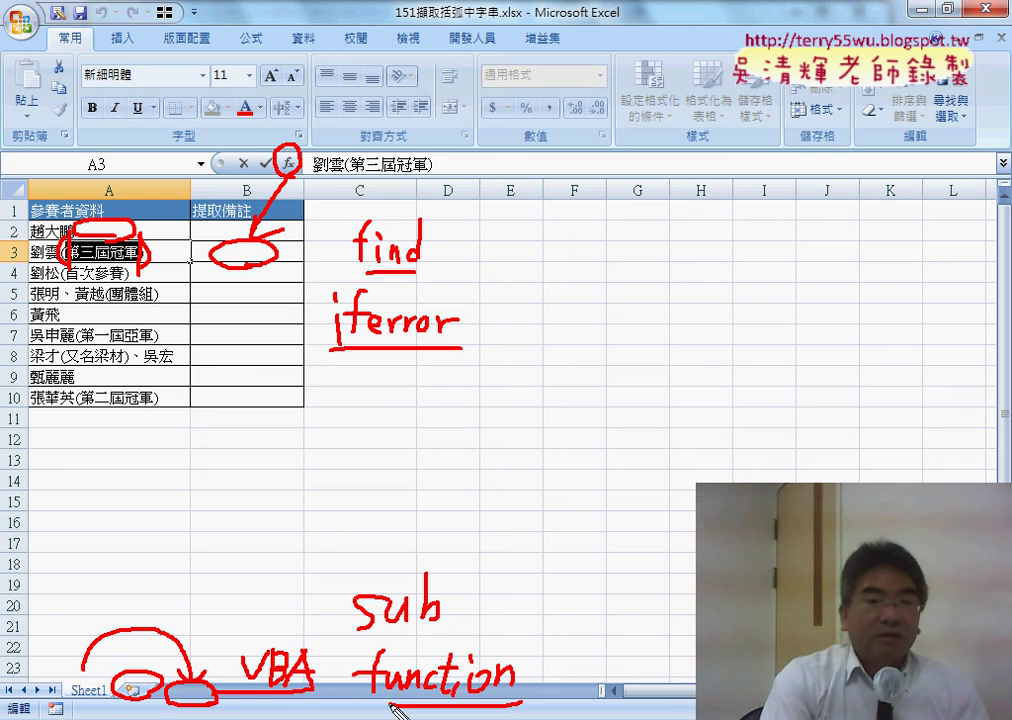
{"action": "left_click_drag", "start_coordinate": [440, 630], "coordinate": [355, 633]}
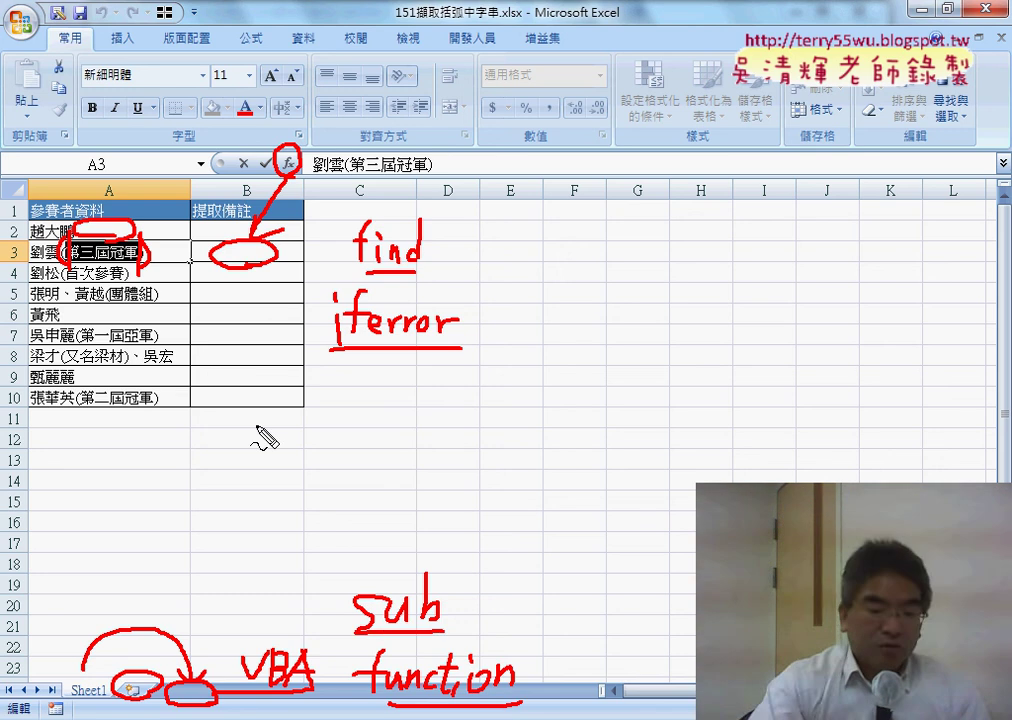